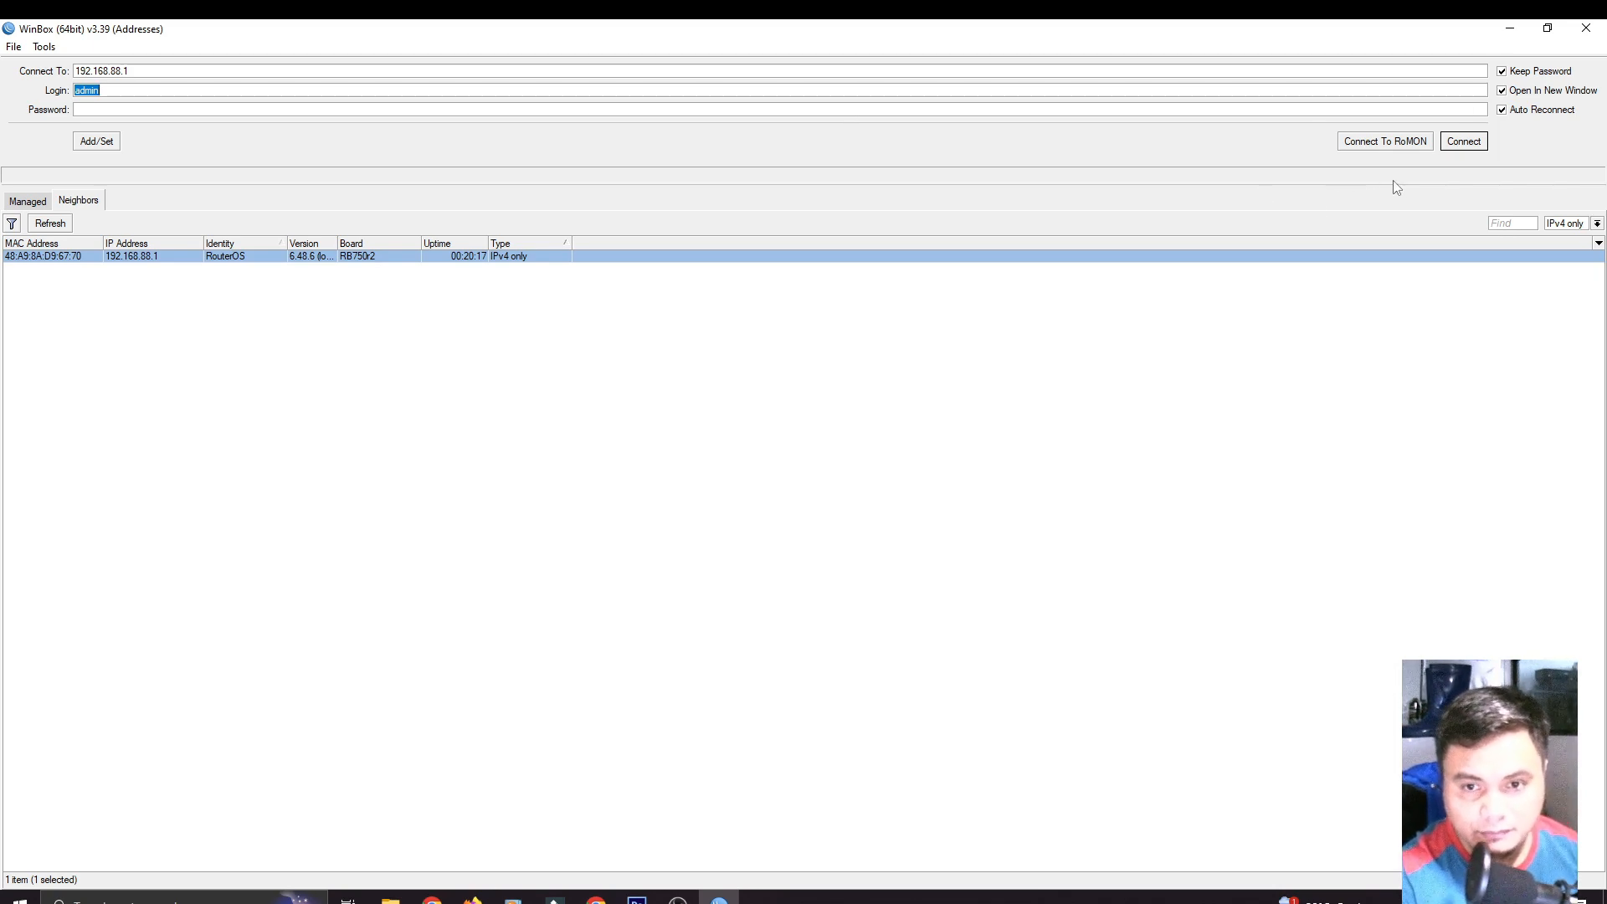
Connect to the router at 192.168.88.1 and remove its default RouterOS configuration.
{"action": "left_click", "coordinate": [1464, 141]}
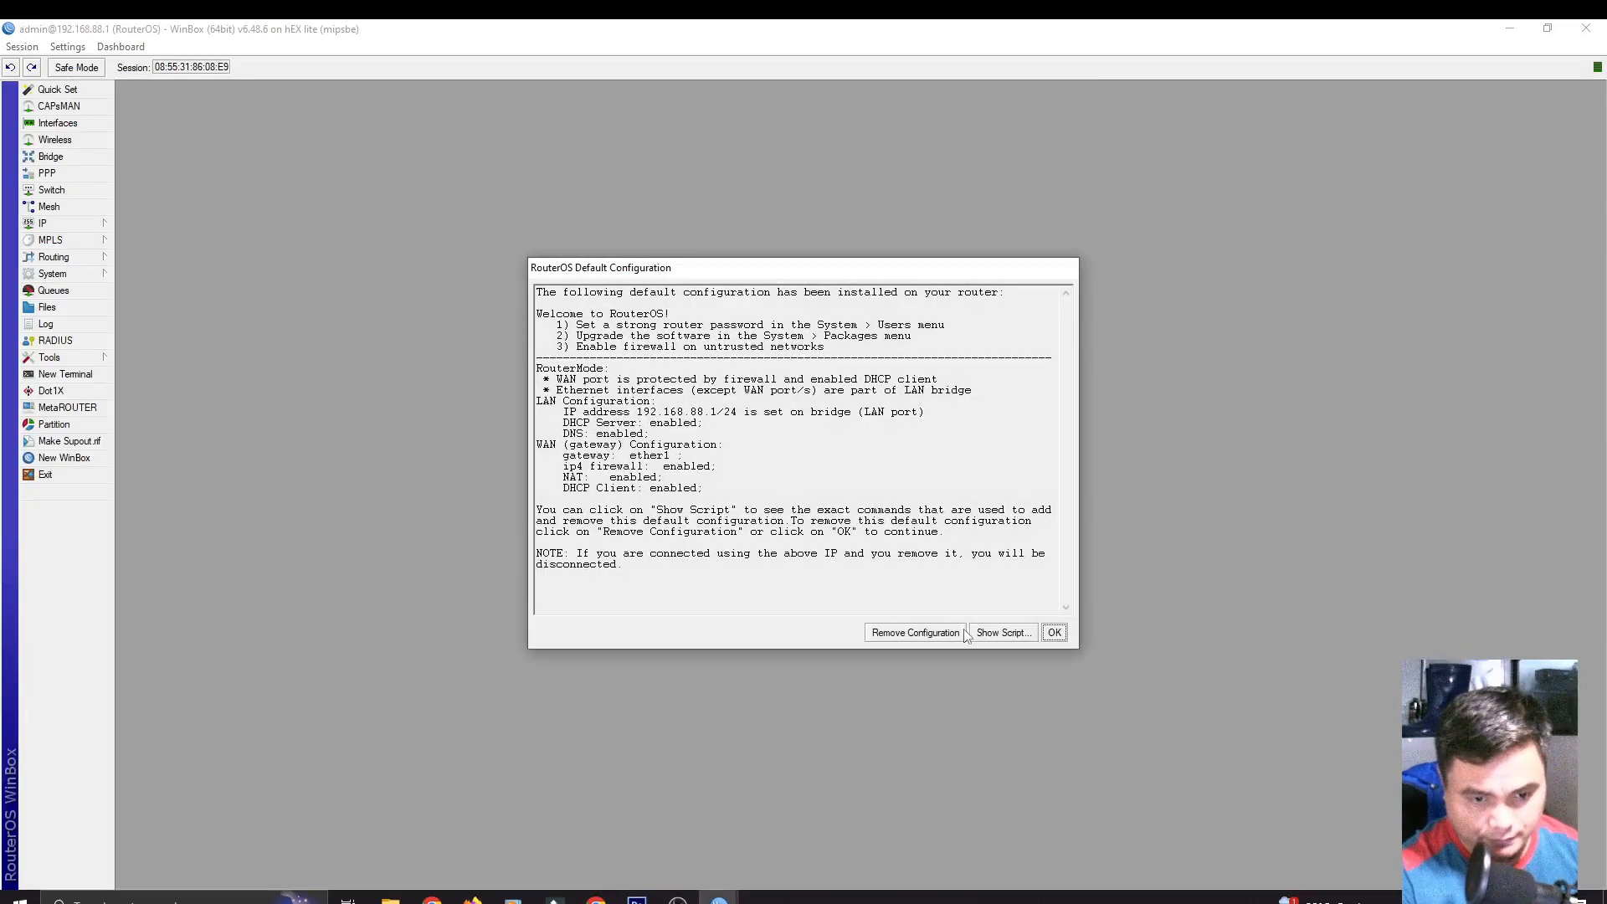
{"action": "left_click_drag", "start_coordinate": [823, 279], "coordinate": [720, 249]}
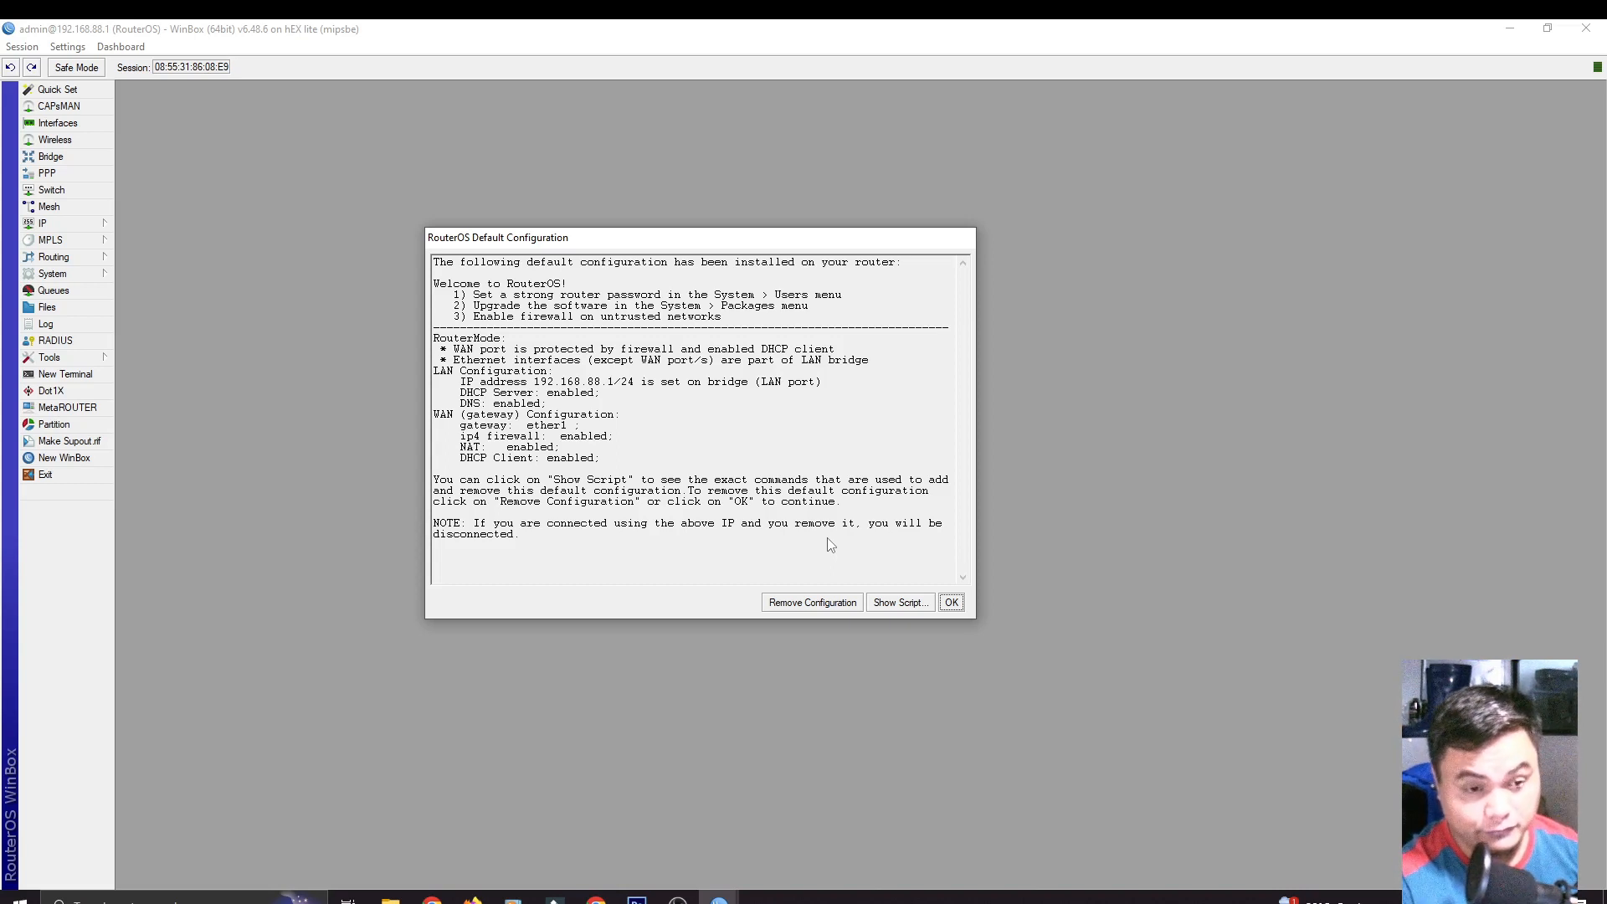
{"action": "left_click", "coordinate": [802, 602]}
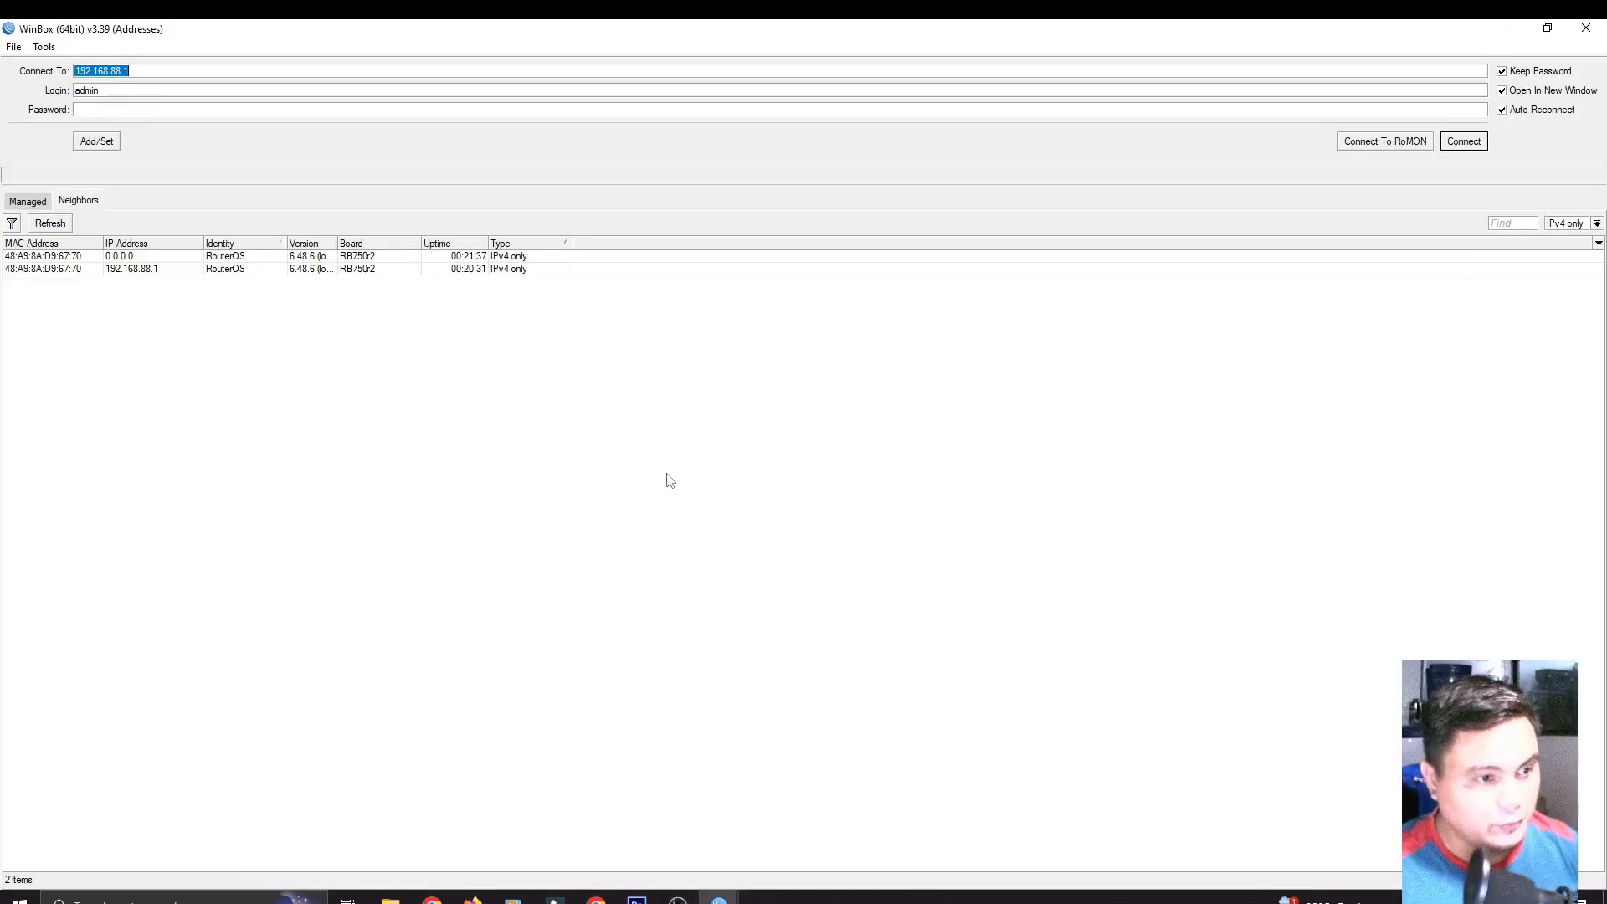
Reconnect to the router through its MAC address and inspect the firewall's filter and mangle rules.
{"action": "left_click", "coordinate": [566, 257]}
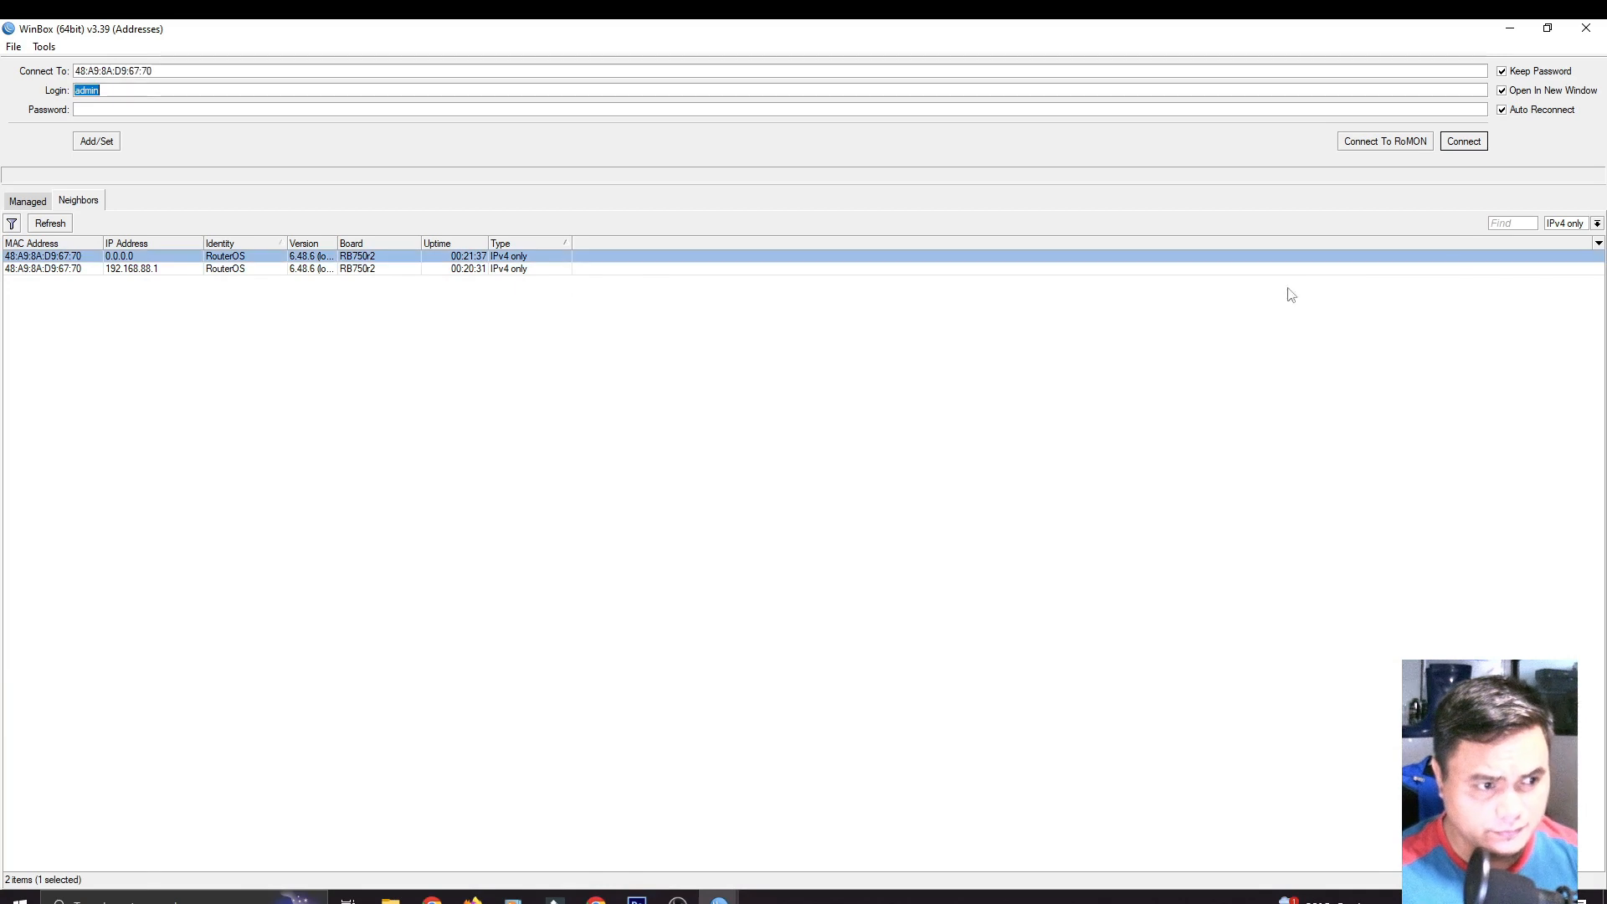
{"action": "left_click", "coordinate": [1463, 142]}
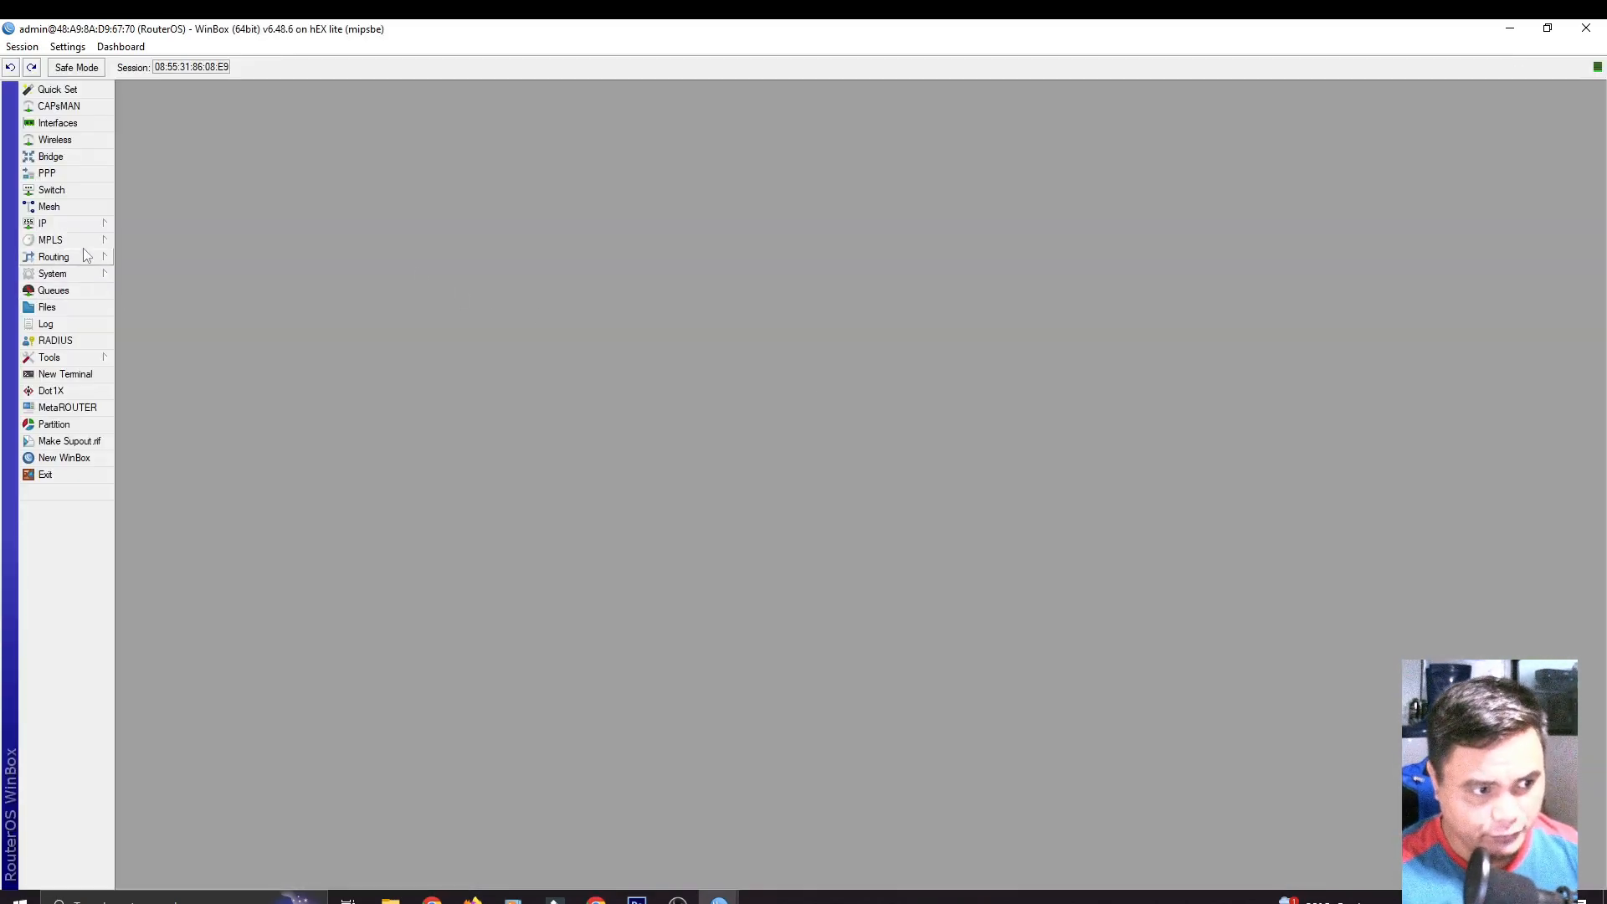
{"action": "left_click", "coordinate": [77, 225]}
{"action": "left_click", "coordinate": [169, 358]}
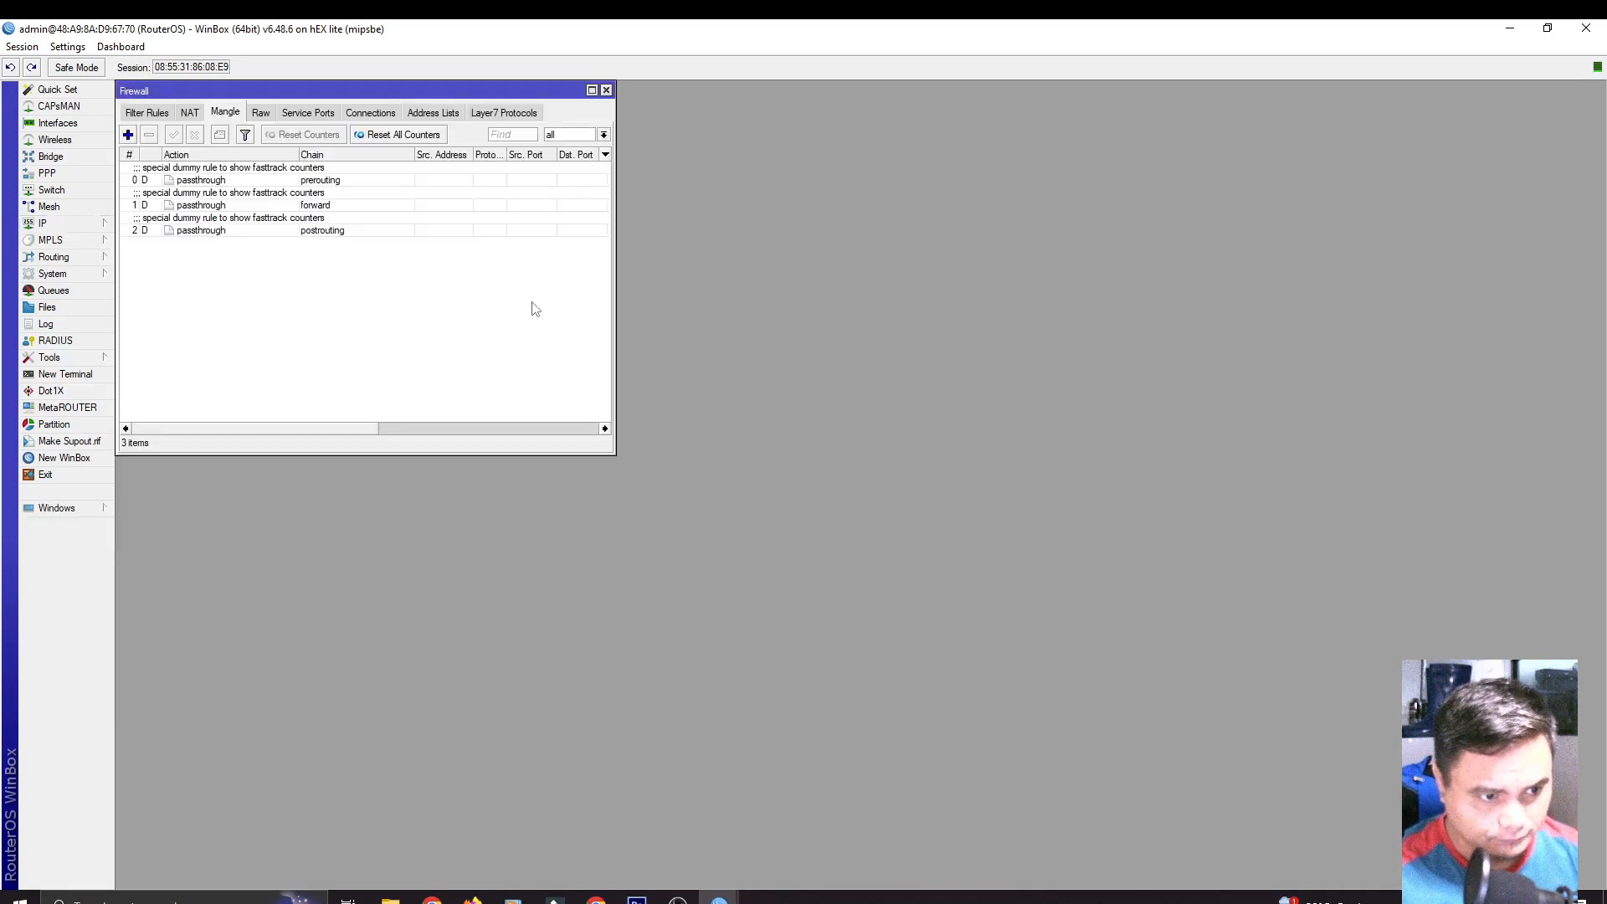
{"action": "left_click_drag", "start_coordinate": [255, 92], "coordinate": [554, 140]}
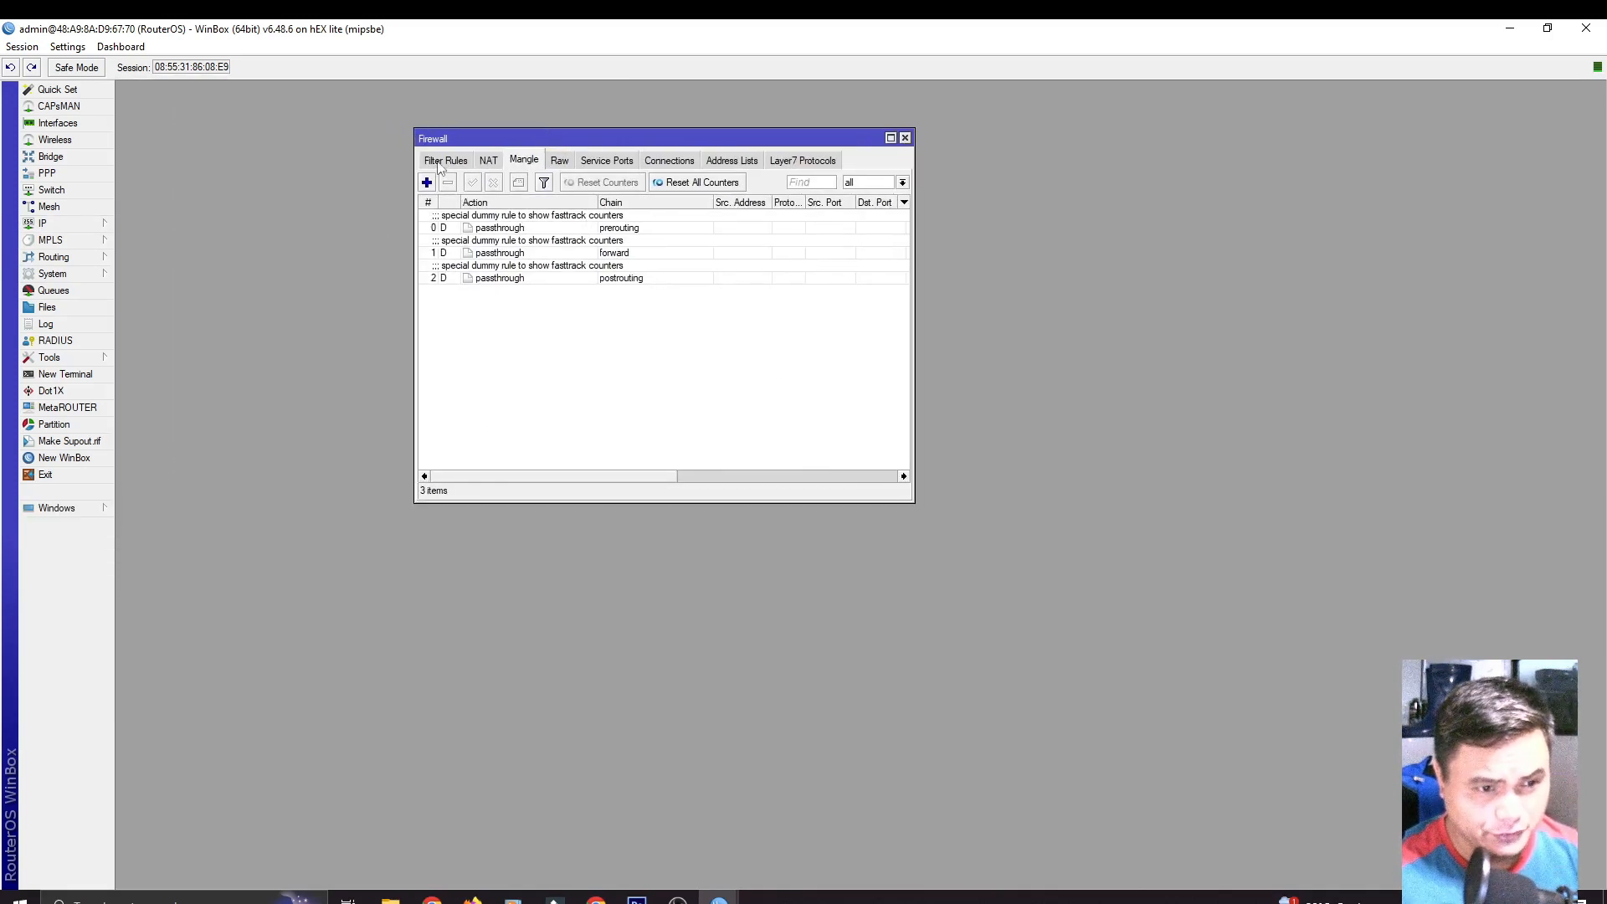
{"action": "left_click", "coordinate": [446, 159]}
{"action": "left_click", "coordinate": [526, 160]}
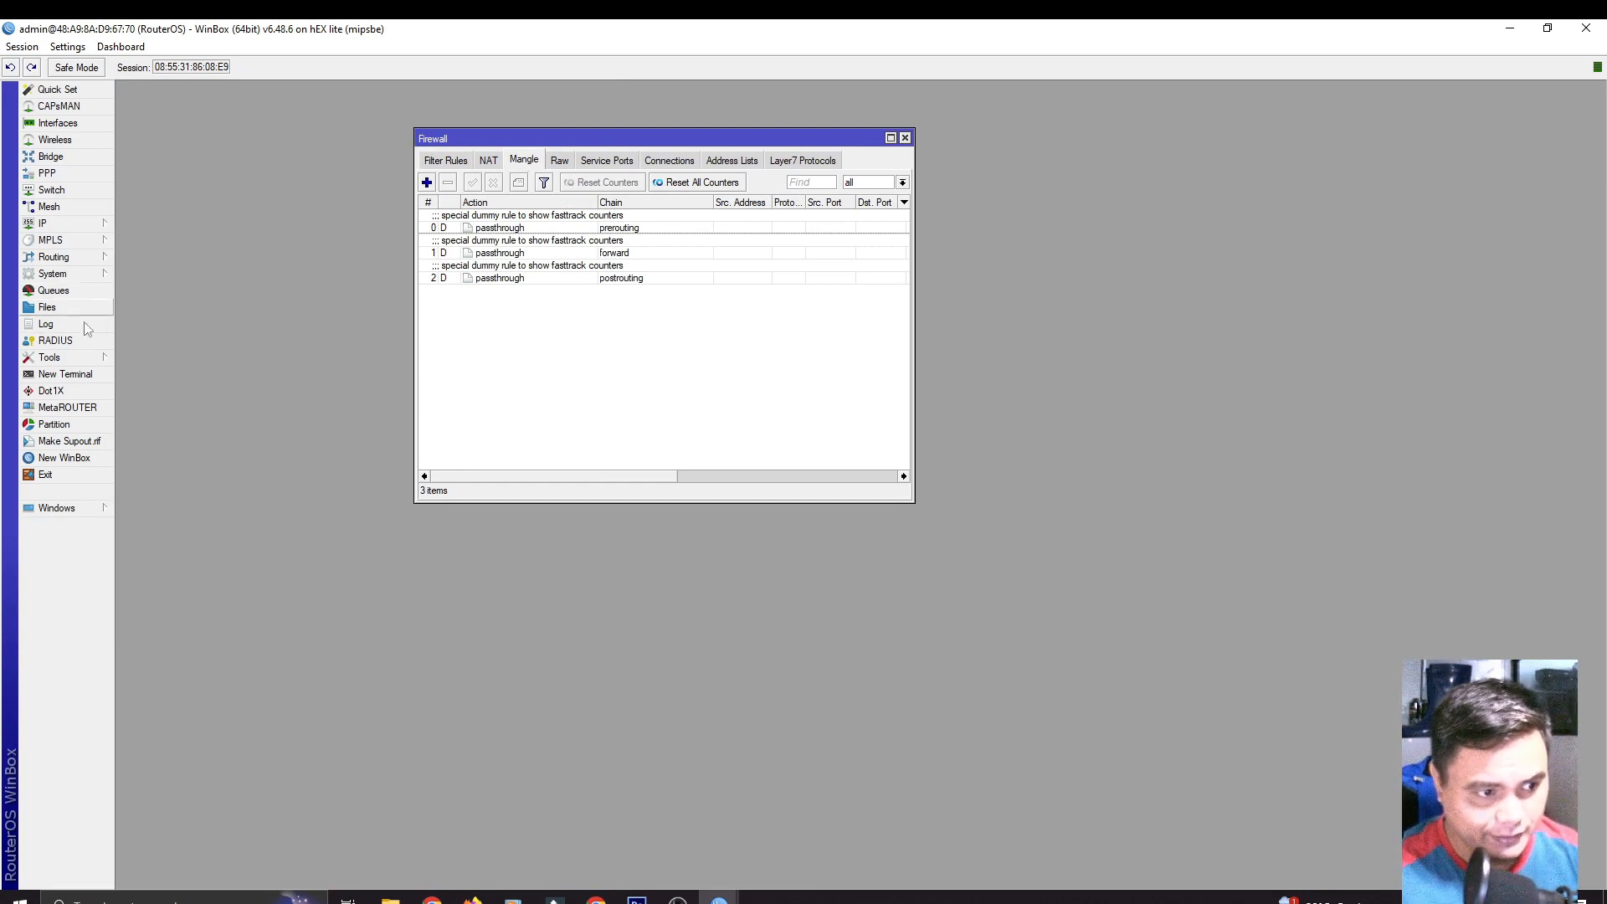
Reset the router's system configuration with No Default Configuration and Do Not Backup enabled, and confirm the reboot.
{"action": "left_click", "coordinate": [82, 275]}
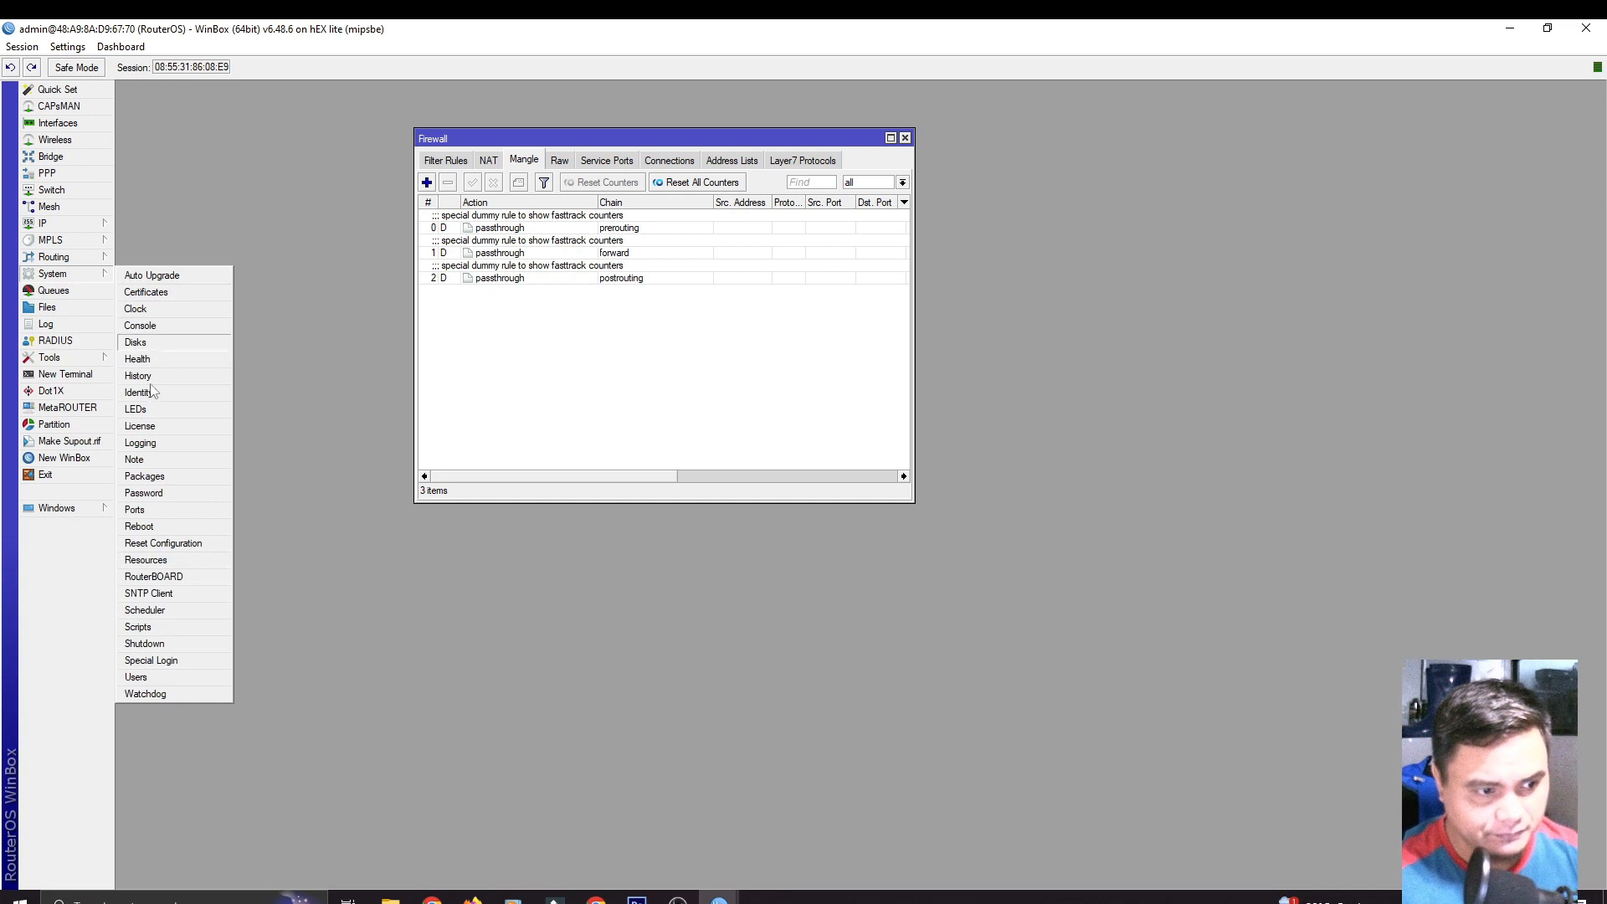
{"action": "left_click", "coordinate": [180, 547]}
{"action": "left_click", "coordinate": [608, 418]}
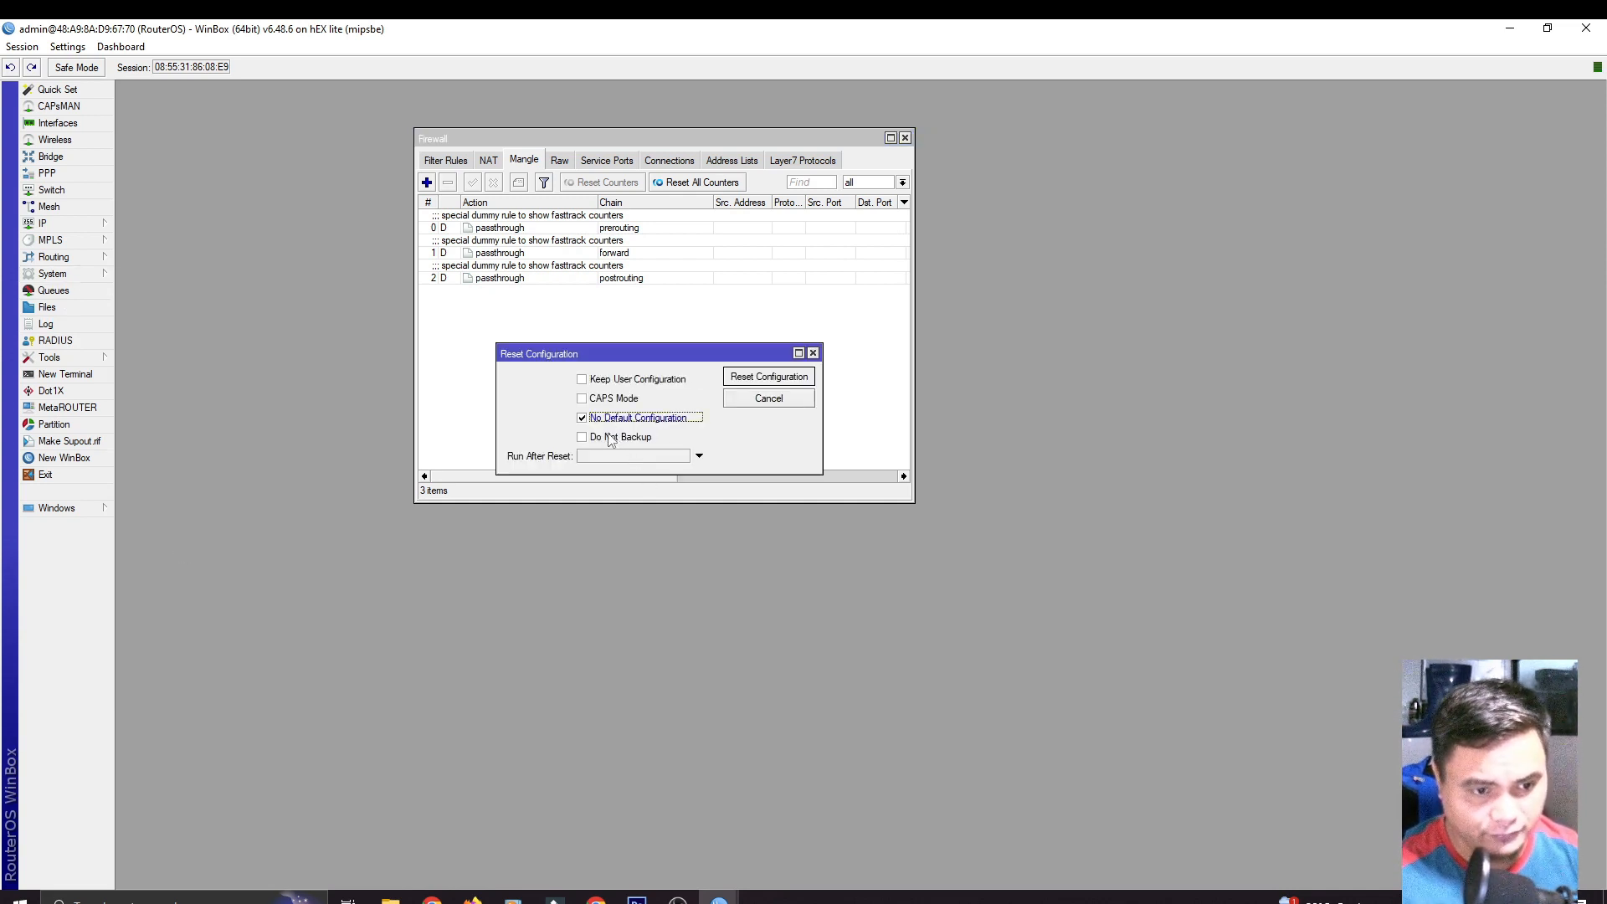
{"action": "left_click", "coordinate": [610, 438]}
{"action": "left_click", "coordinate": [780, 381]}
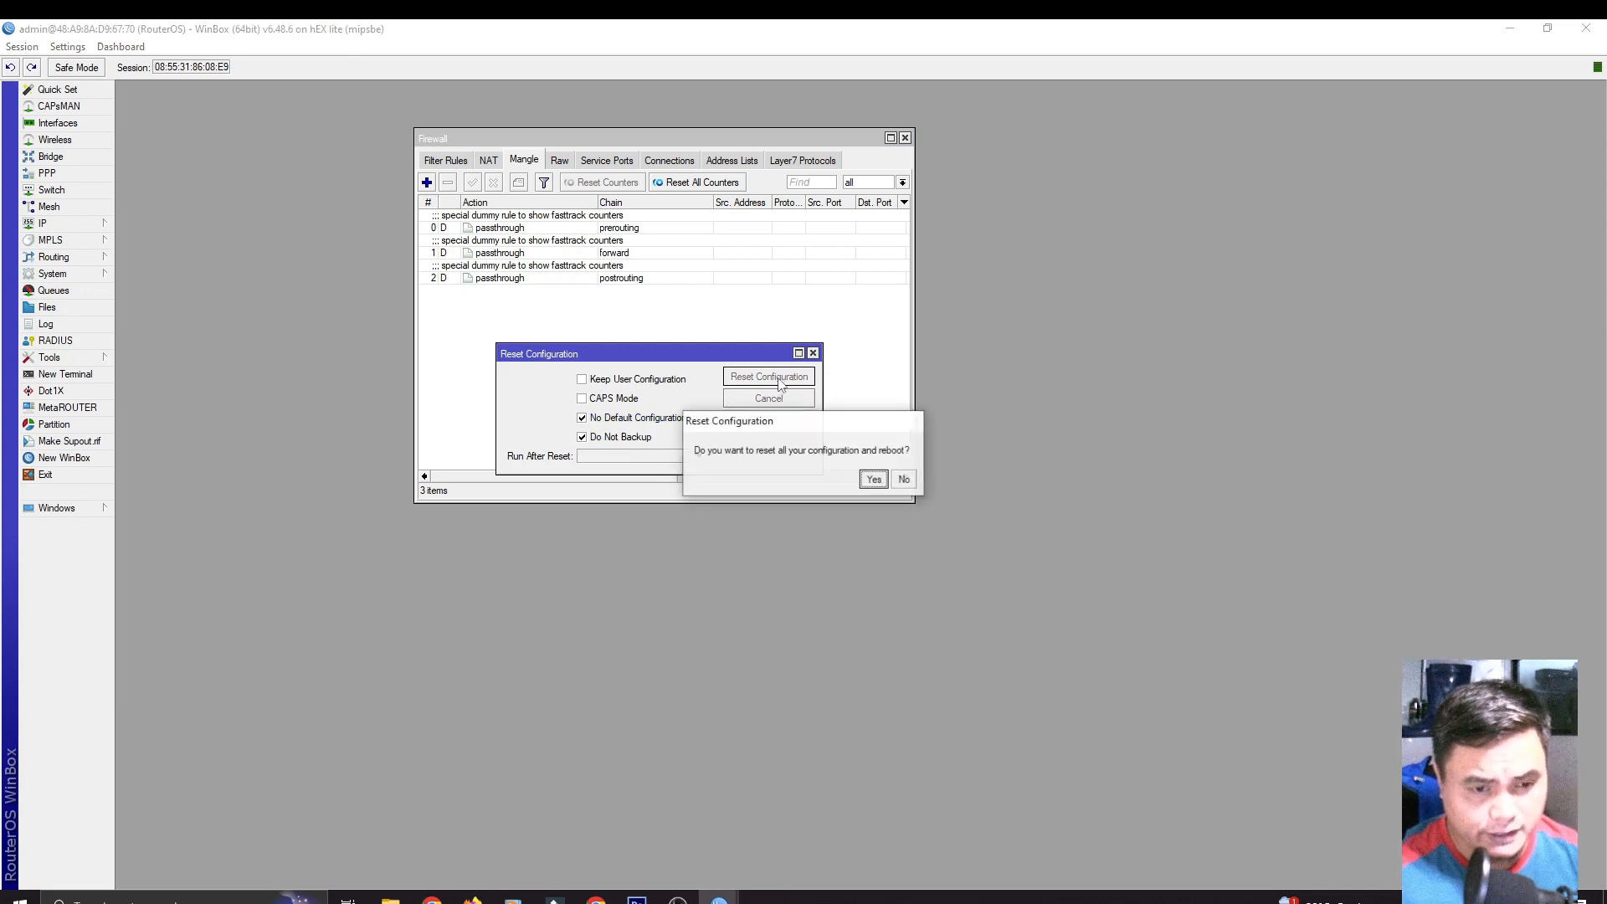
{"action": "left_click", "coordinate": [873, 479]}
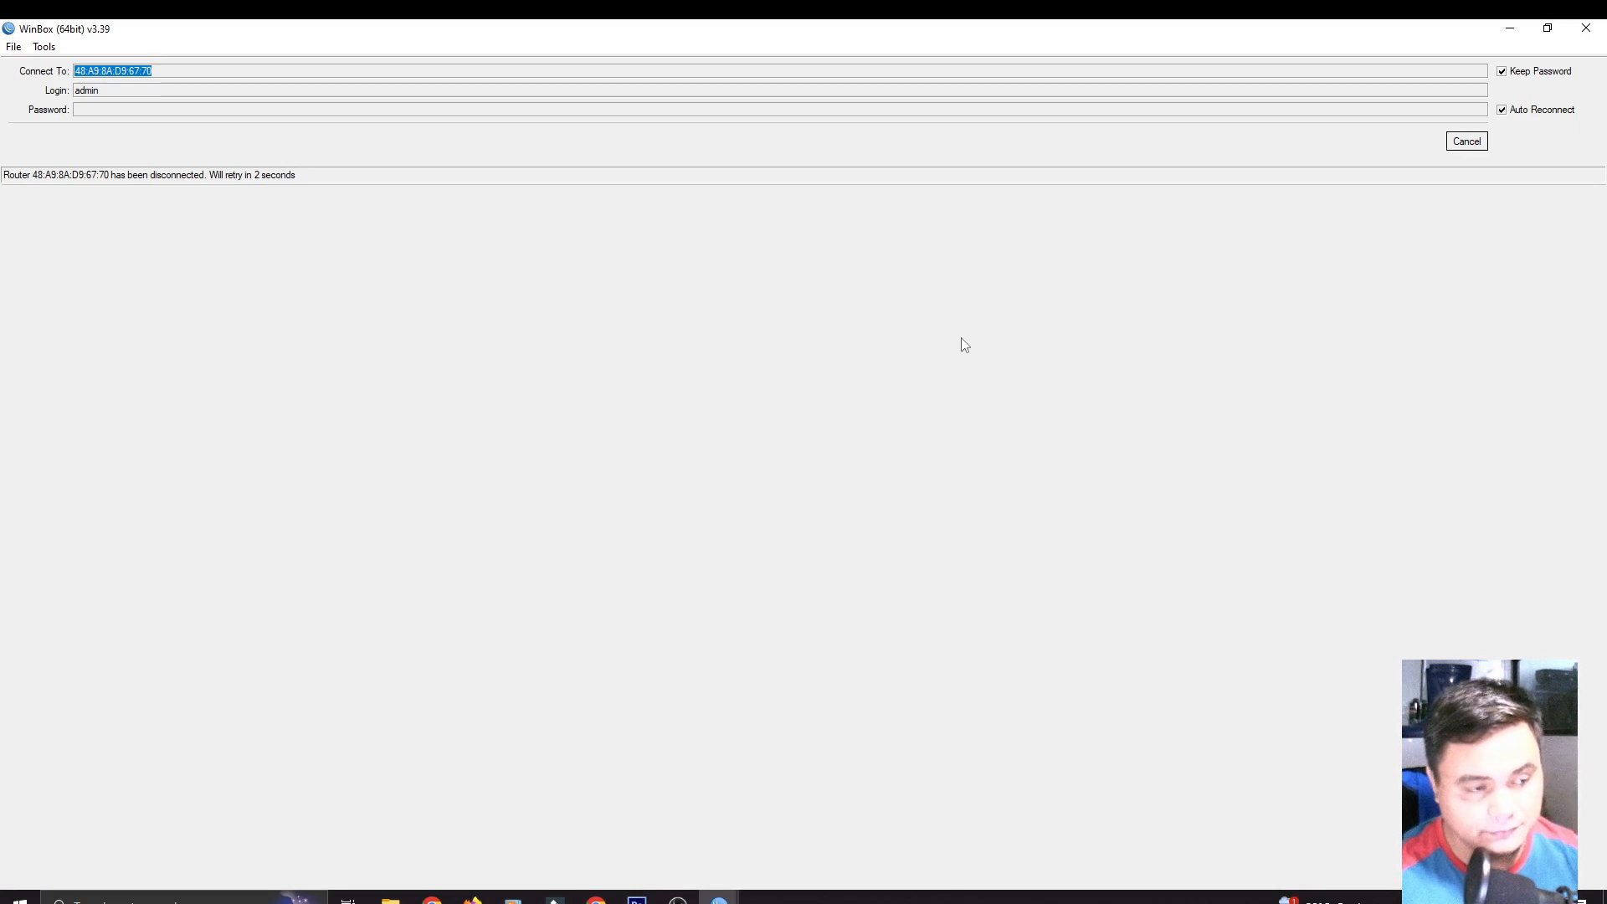
Cancel the automatic reconnection and log back in to the rebooted router from the neighbour list by MAC address.
{"action": "left_click", "coordinate": [1477, 141]}
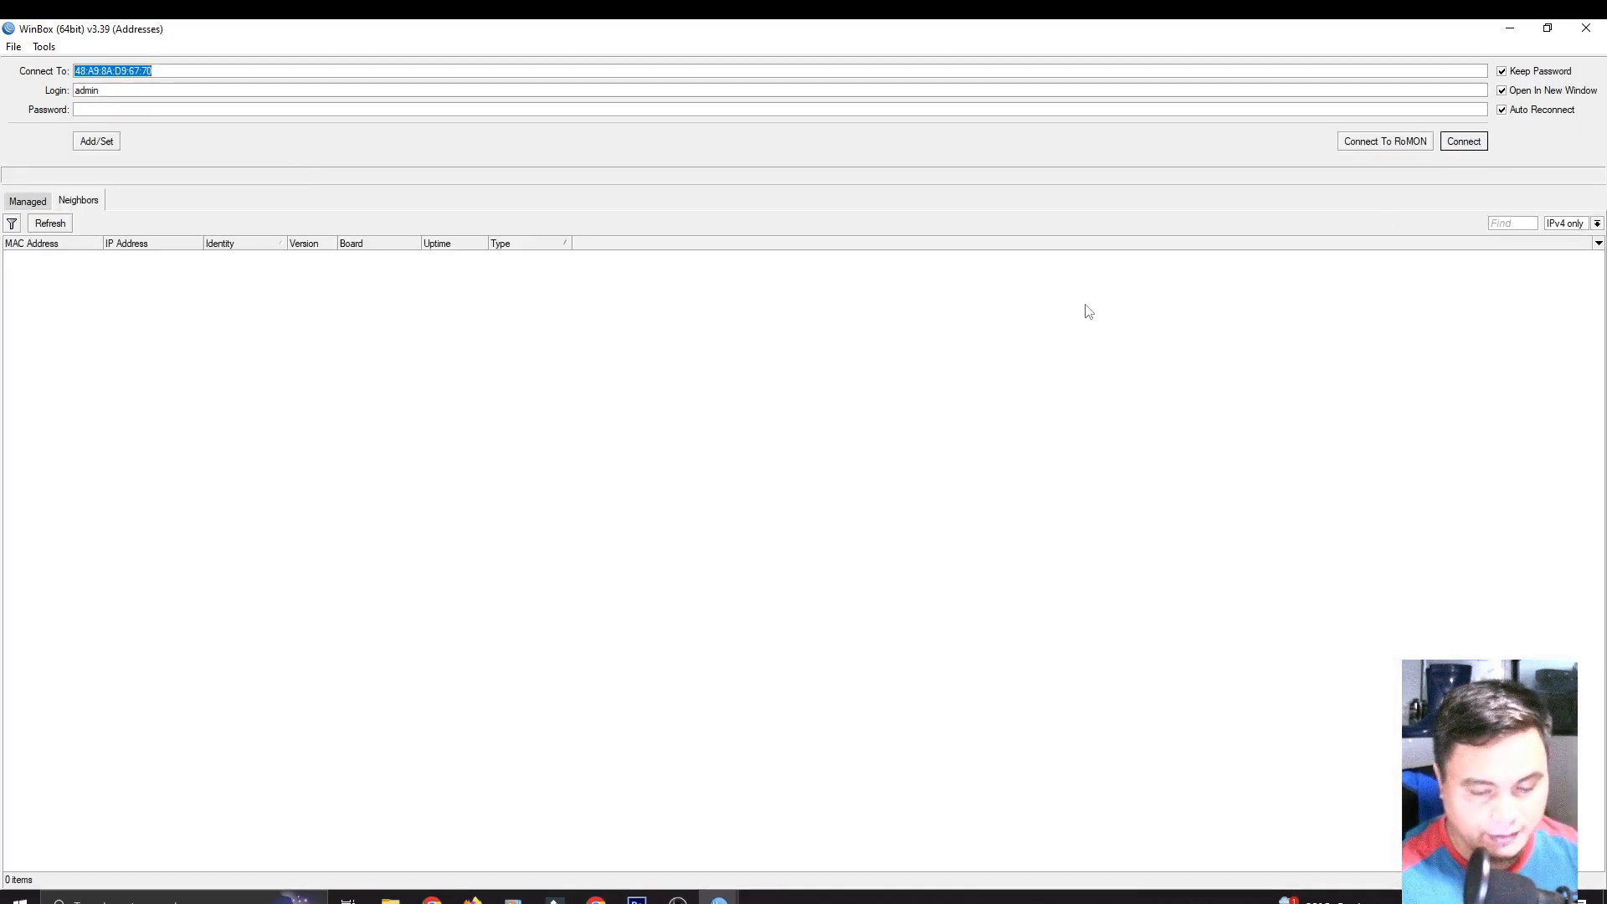
{"action": "left_click", "coordinate": [437, 258]}
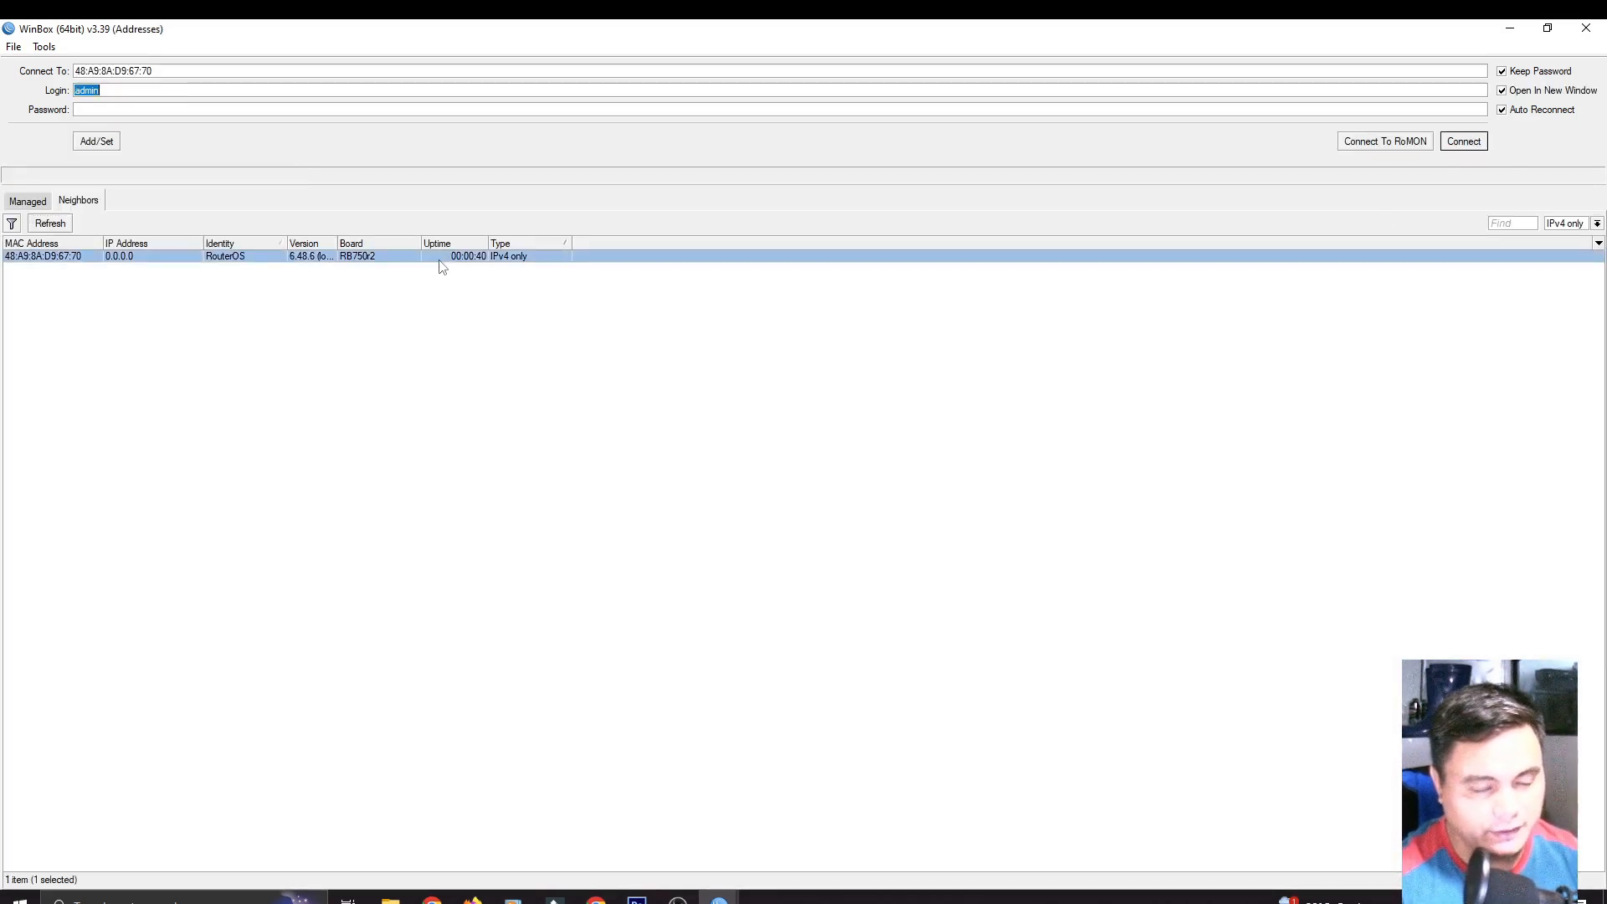
{"action": "left_click", "coordinate": [1464, 142]}
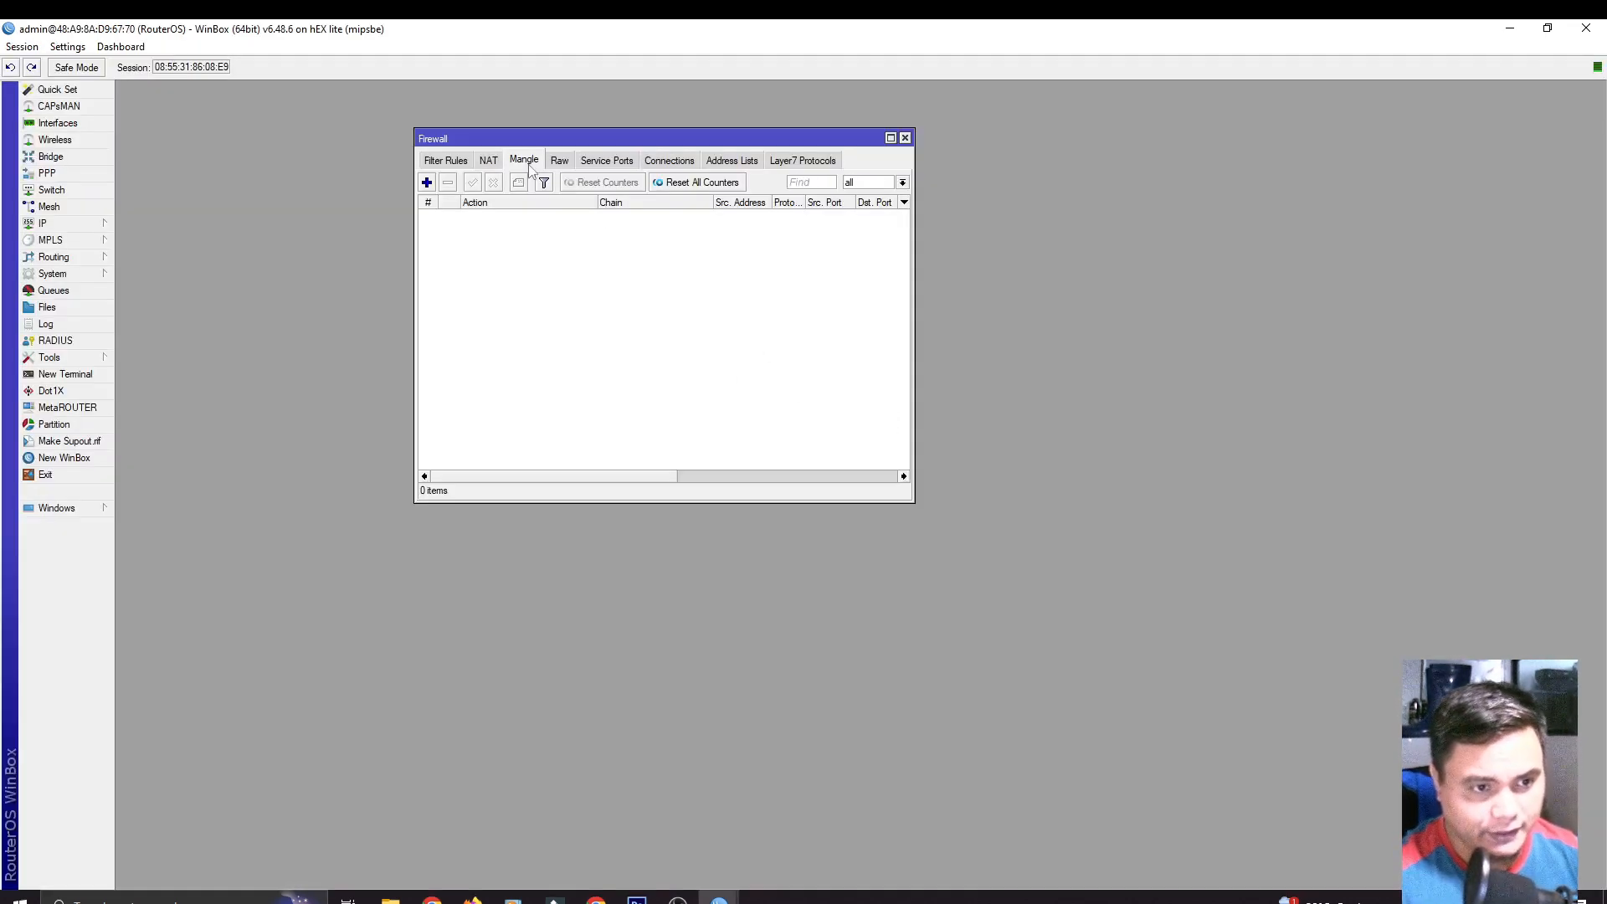
Check the firewall's filter, NAT, address list and mangle entries for leftover rules.
{"action": "left_click", "coordinate": [463, 163]}
{"action": "left_click", "coordinate": [489, 161]}
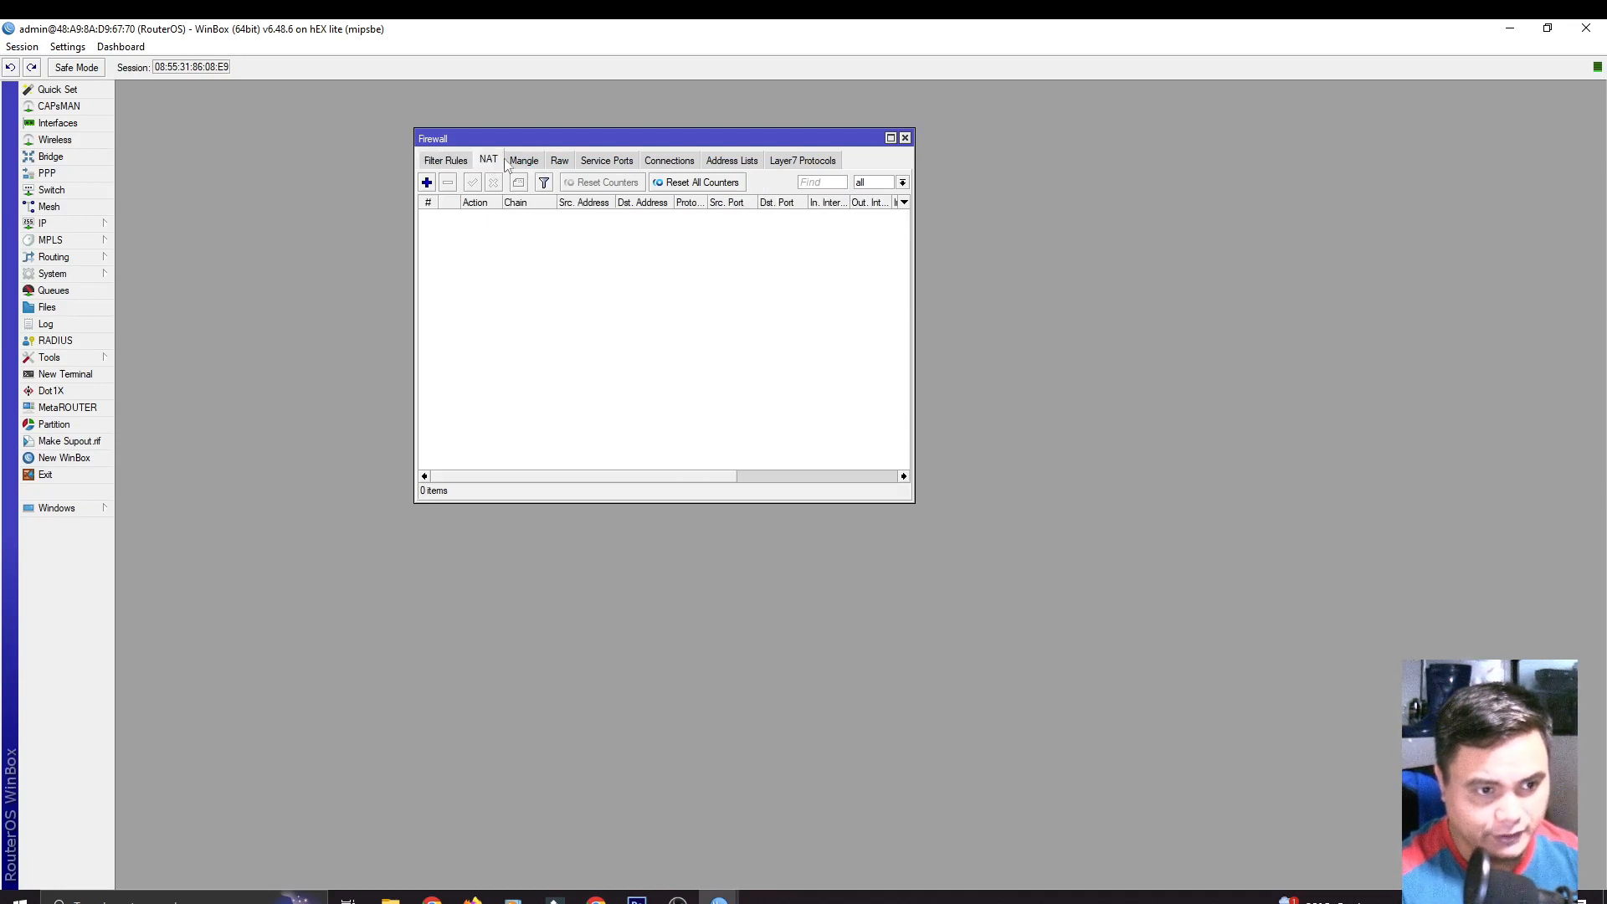
{"action": "left_click", "coordinate": [733, 161]}
{"action": "left_click", "coordinate": [465, 161]}
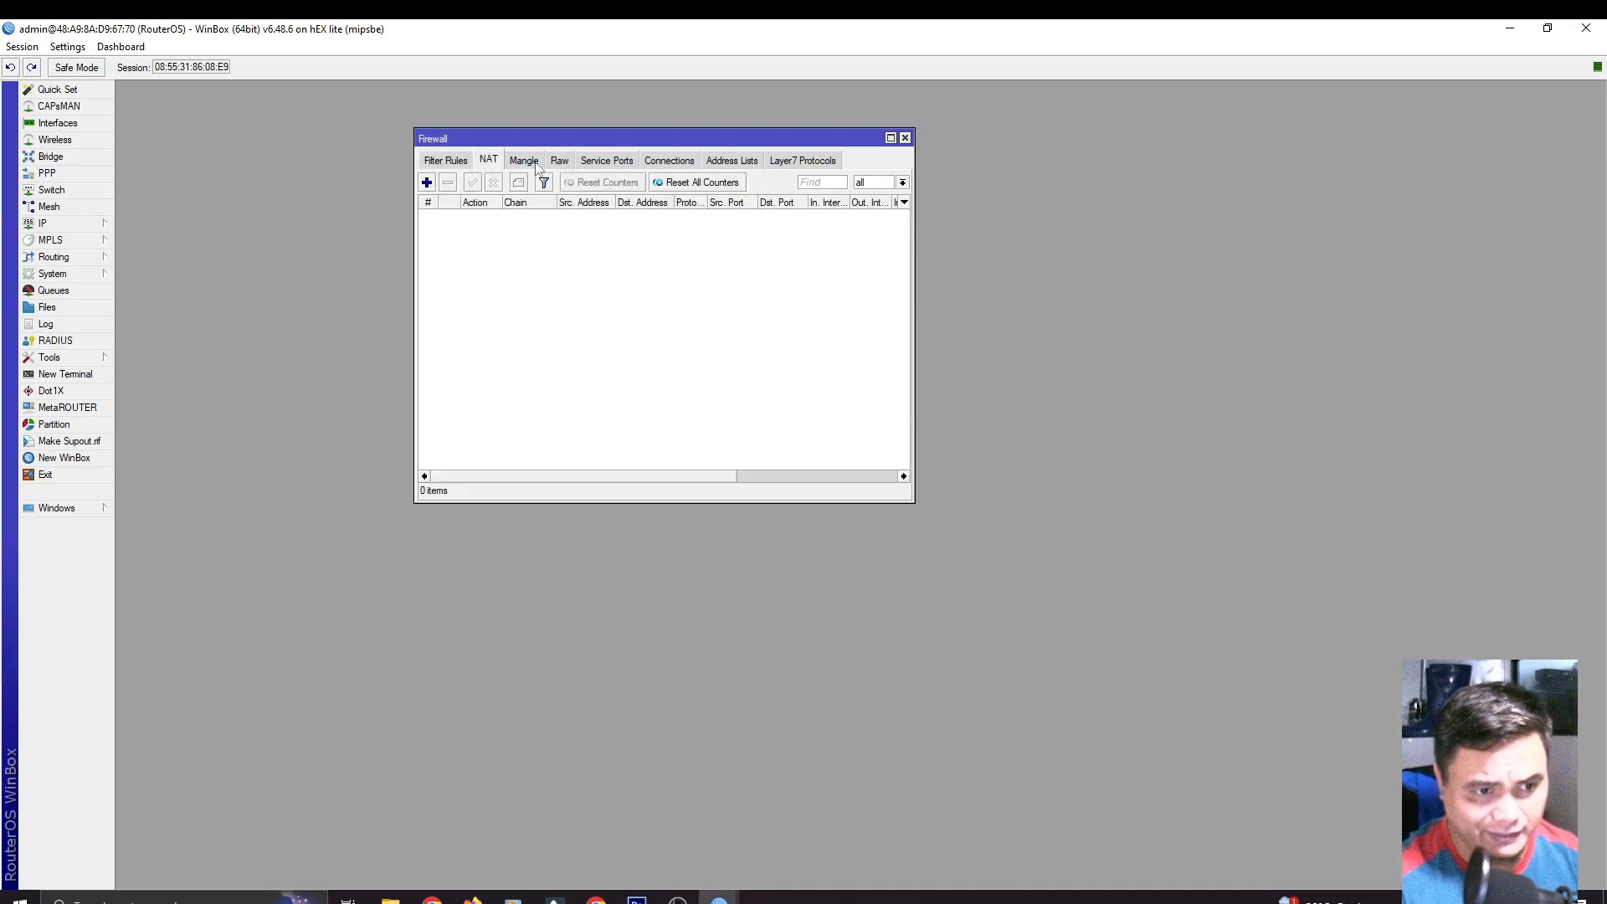
{"action": "left_click", "coordinate": [526, 161]}
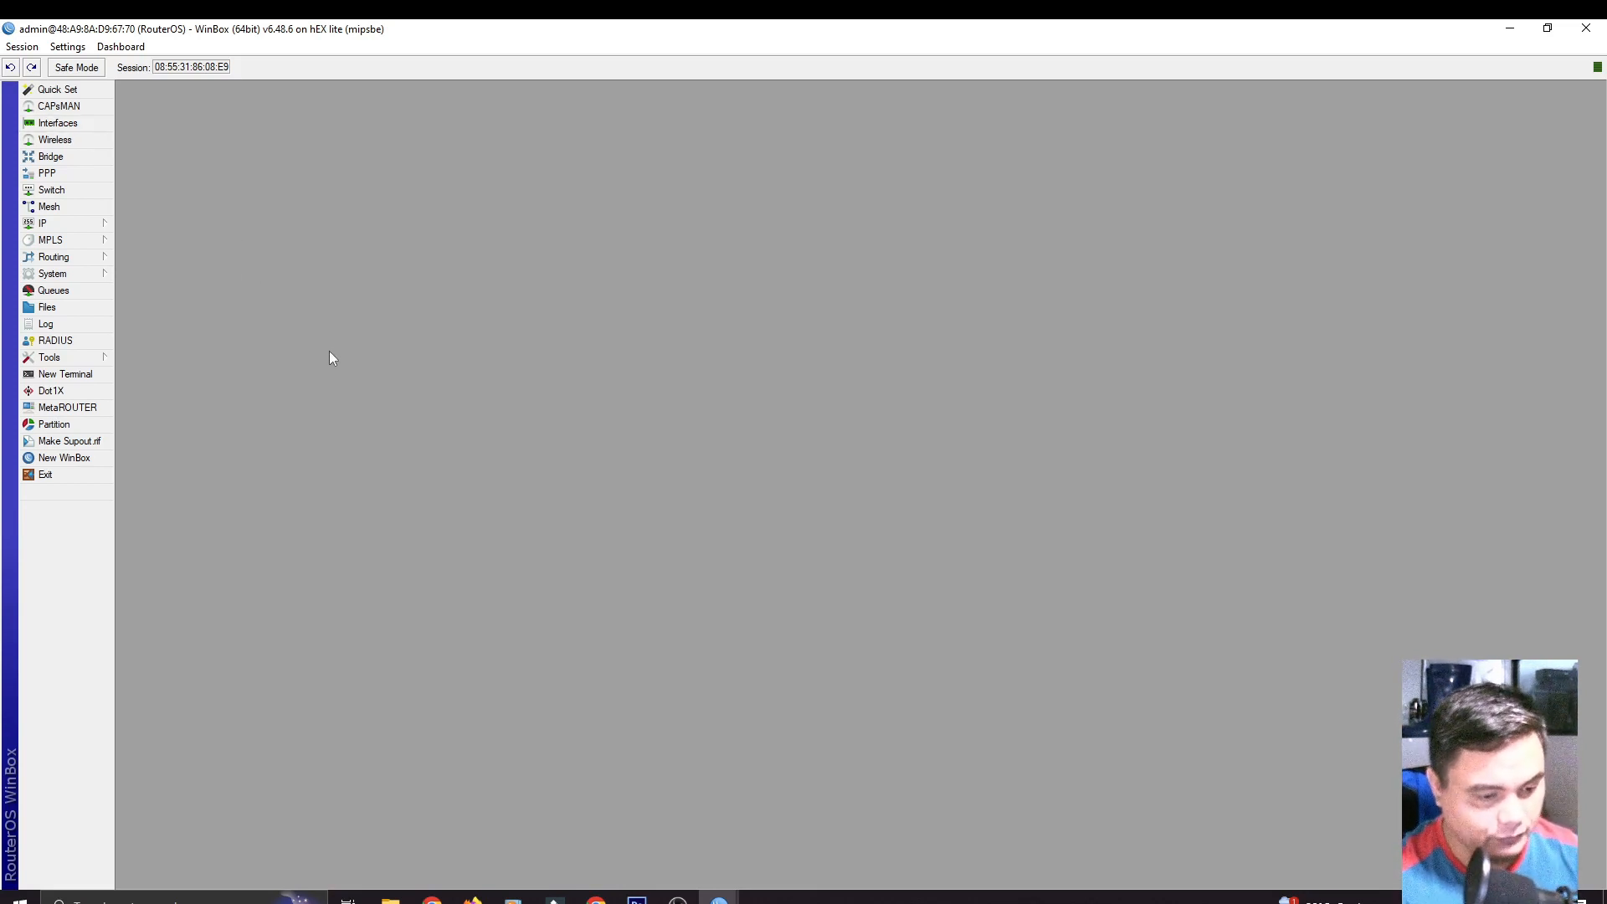
Rename the ether1 interface as ether1-ISP.
{"action": "left_click", "coordinate": [80, 124]}
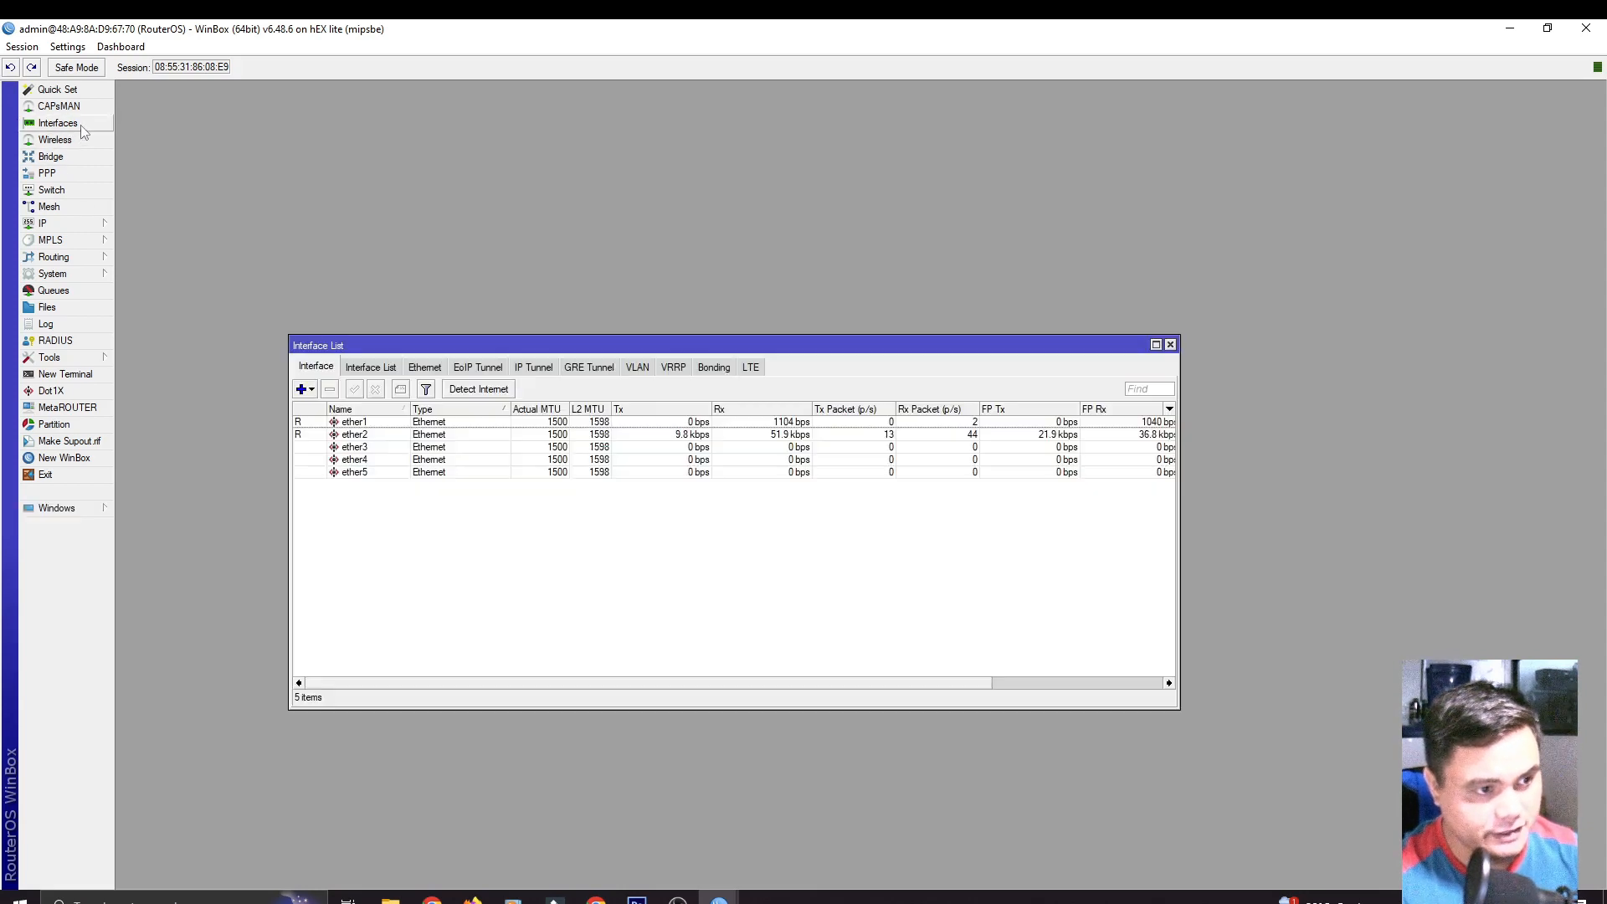
{"action": "double_click", "coordinate": [447, 422]}
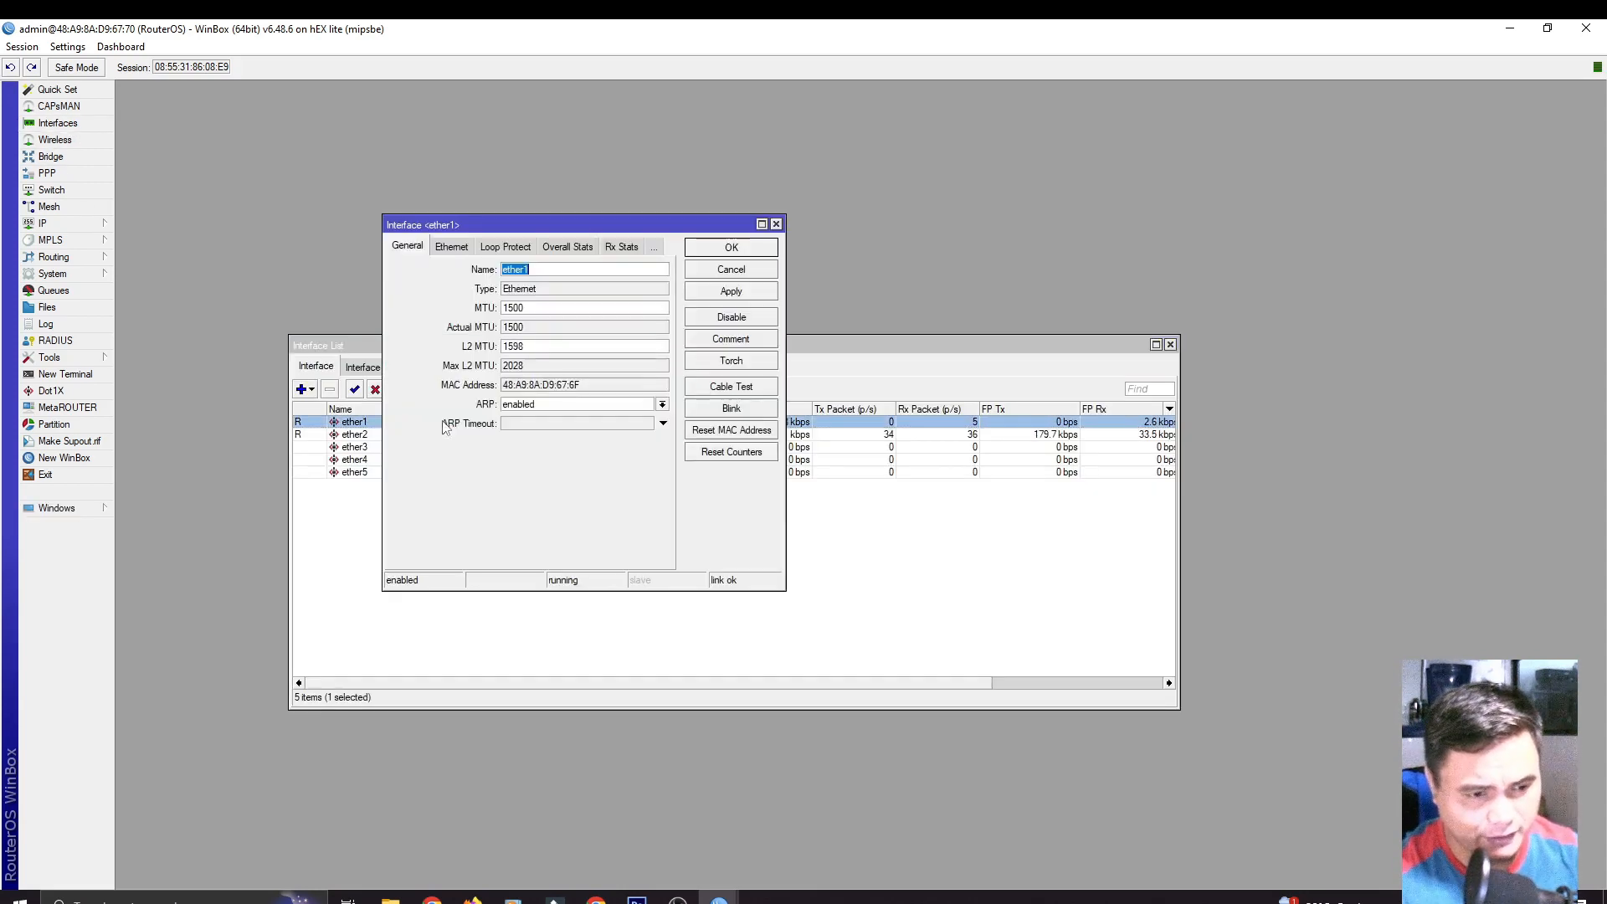
{"action": "left_click", "coordinate": [553, 267]}
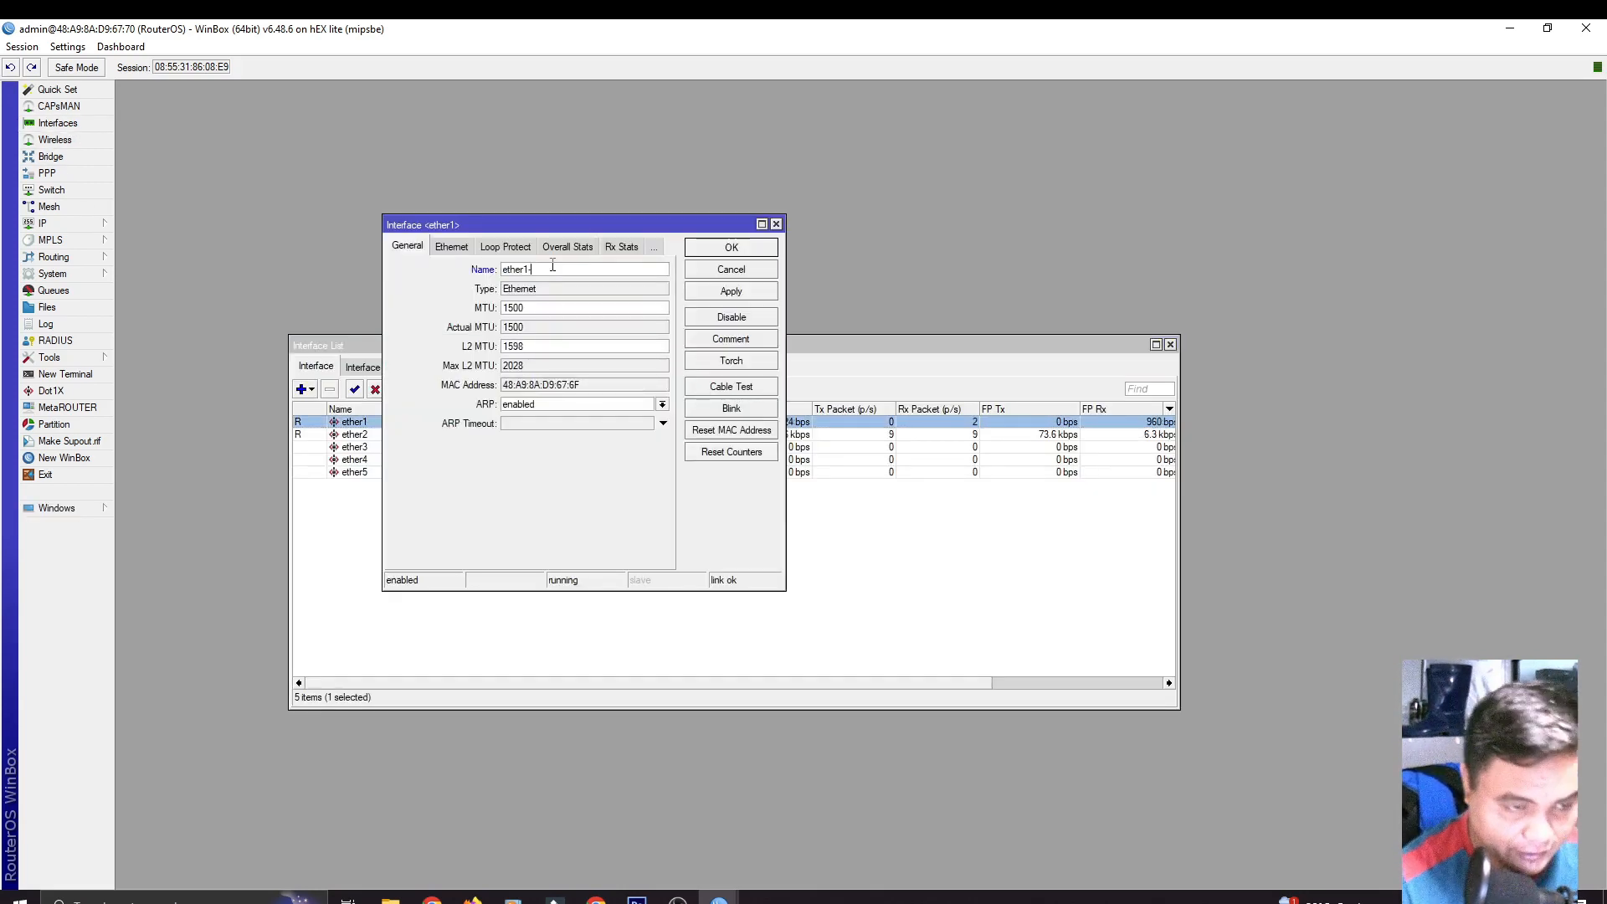
{"action": "type", "text": "-ISP"}
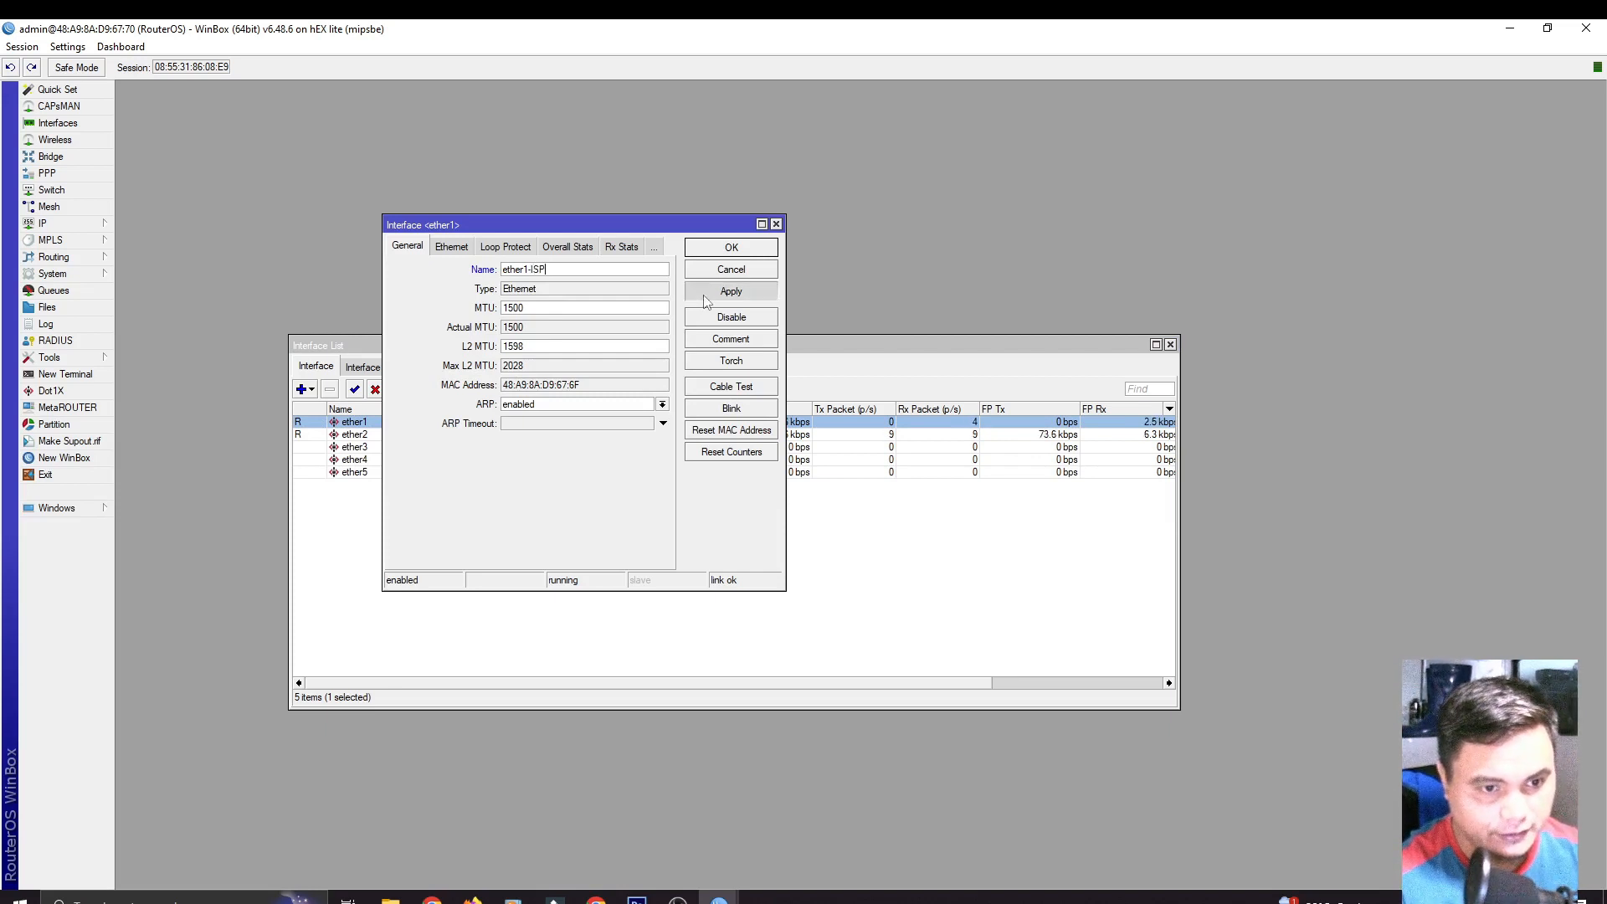
{"action": "left_click", "coordinate": [699, 251]}
Rename the ether2 interface as ether2-LAN.
{"action": "double_click", "coordinate": [465, 435]}
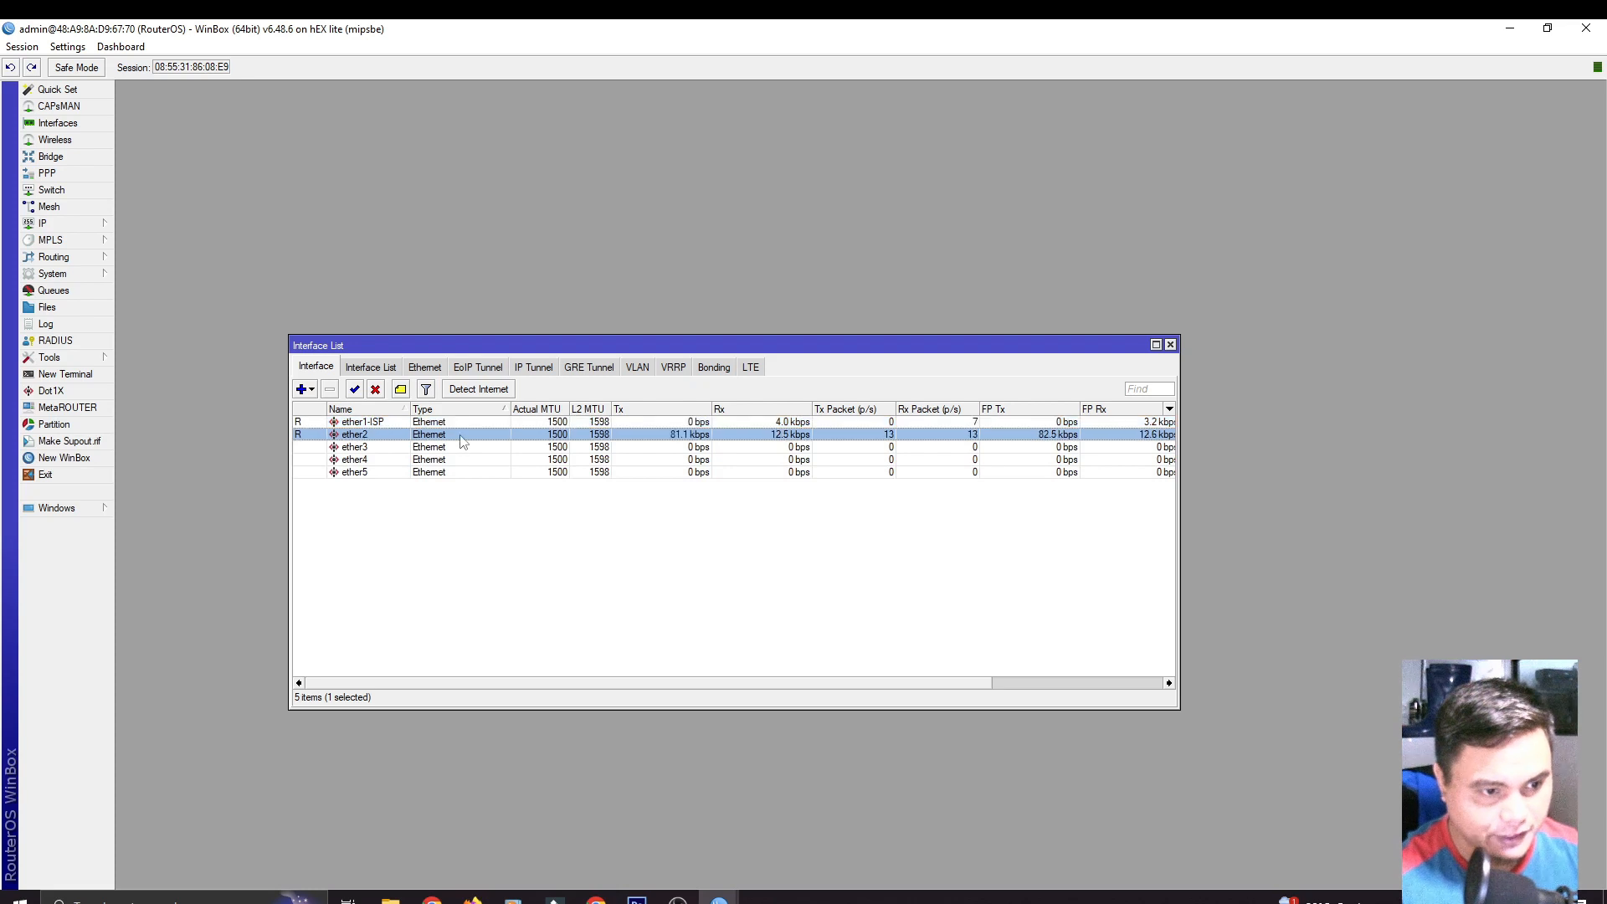
{"action": "left_click", "coordinate": [556, 272]}
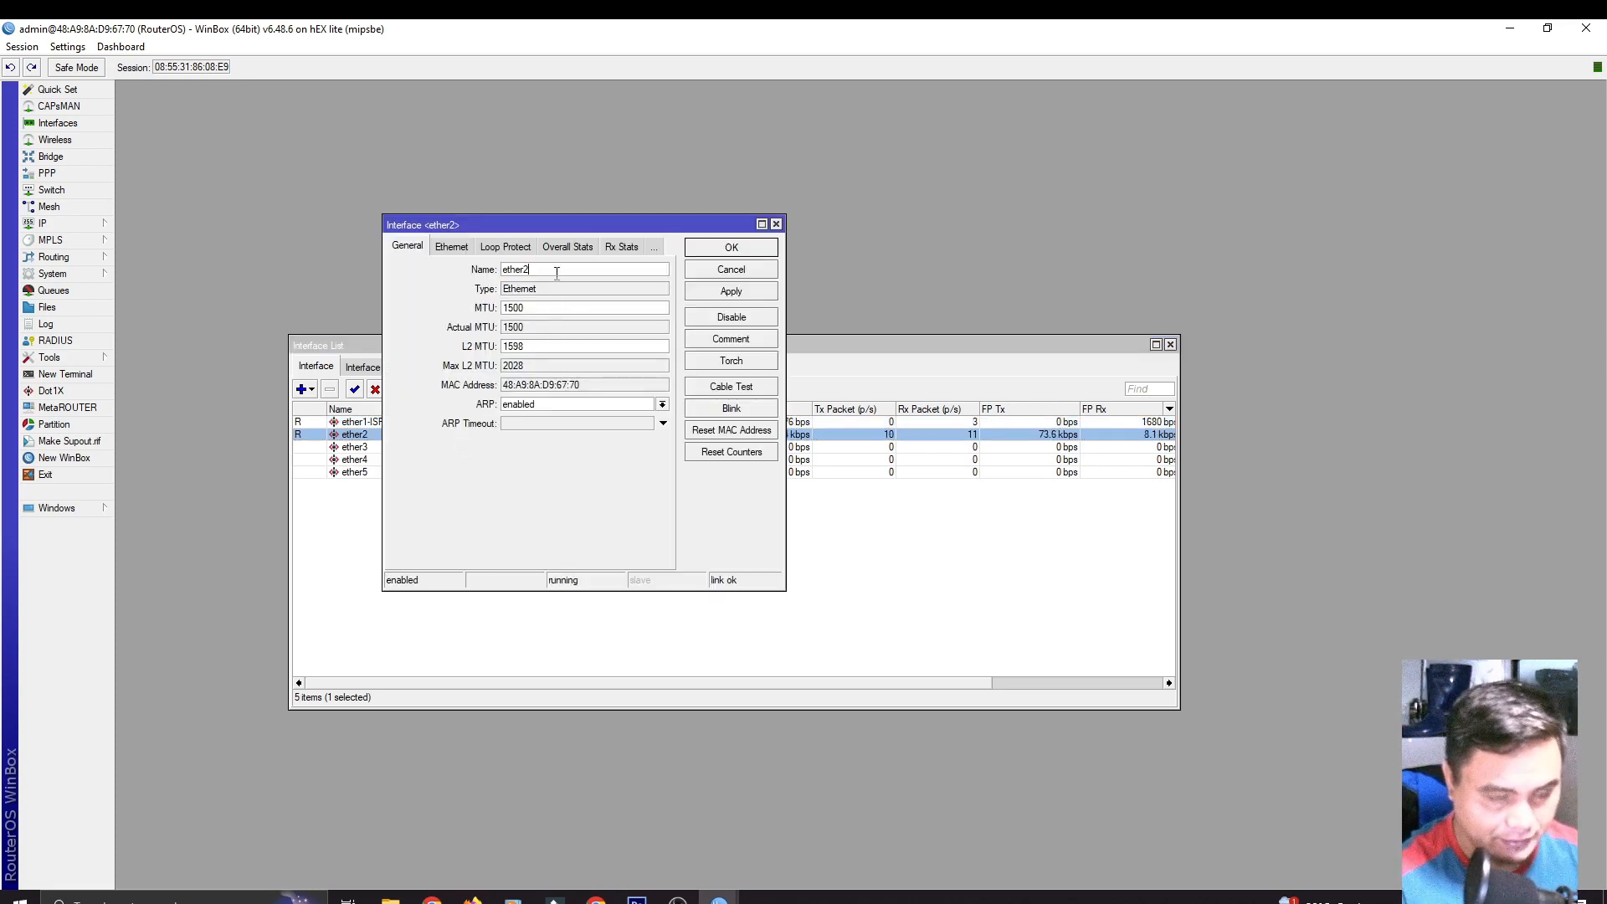
{"action": "type", "text": "-LAN"}
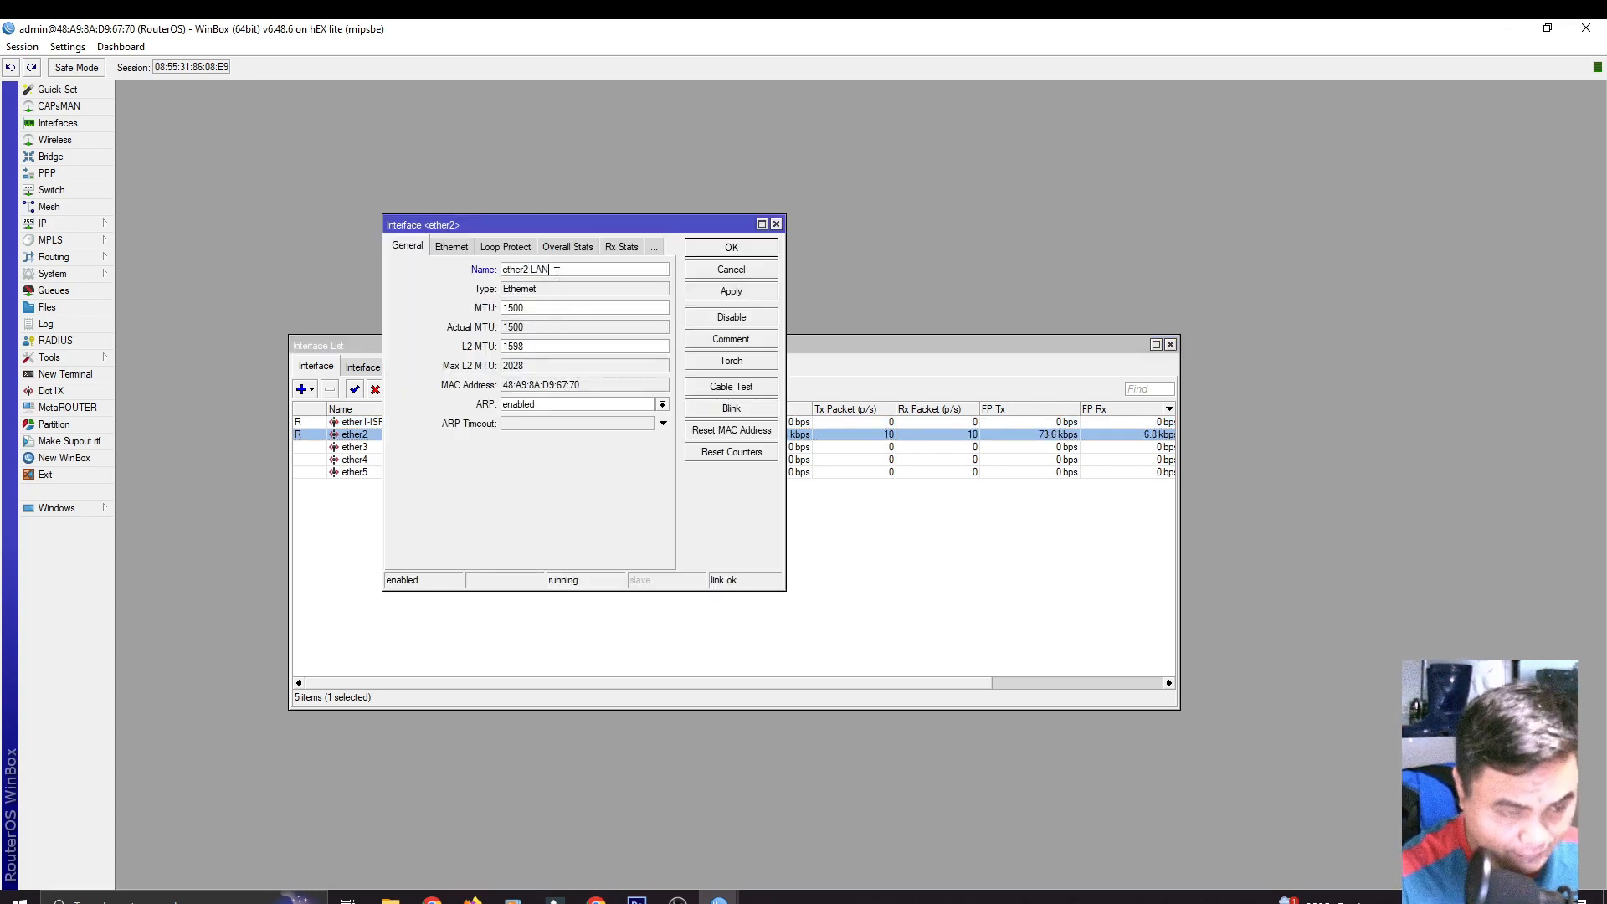
{"action": "left_click", "coordinate": [720, 251]}
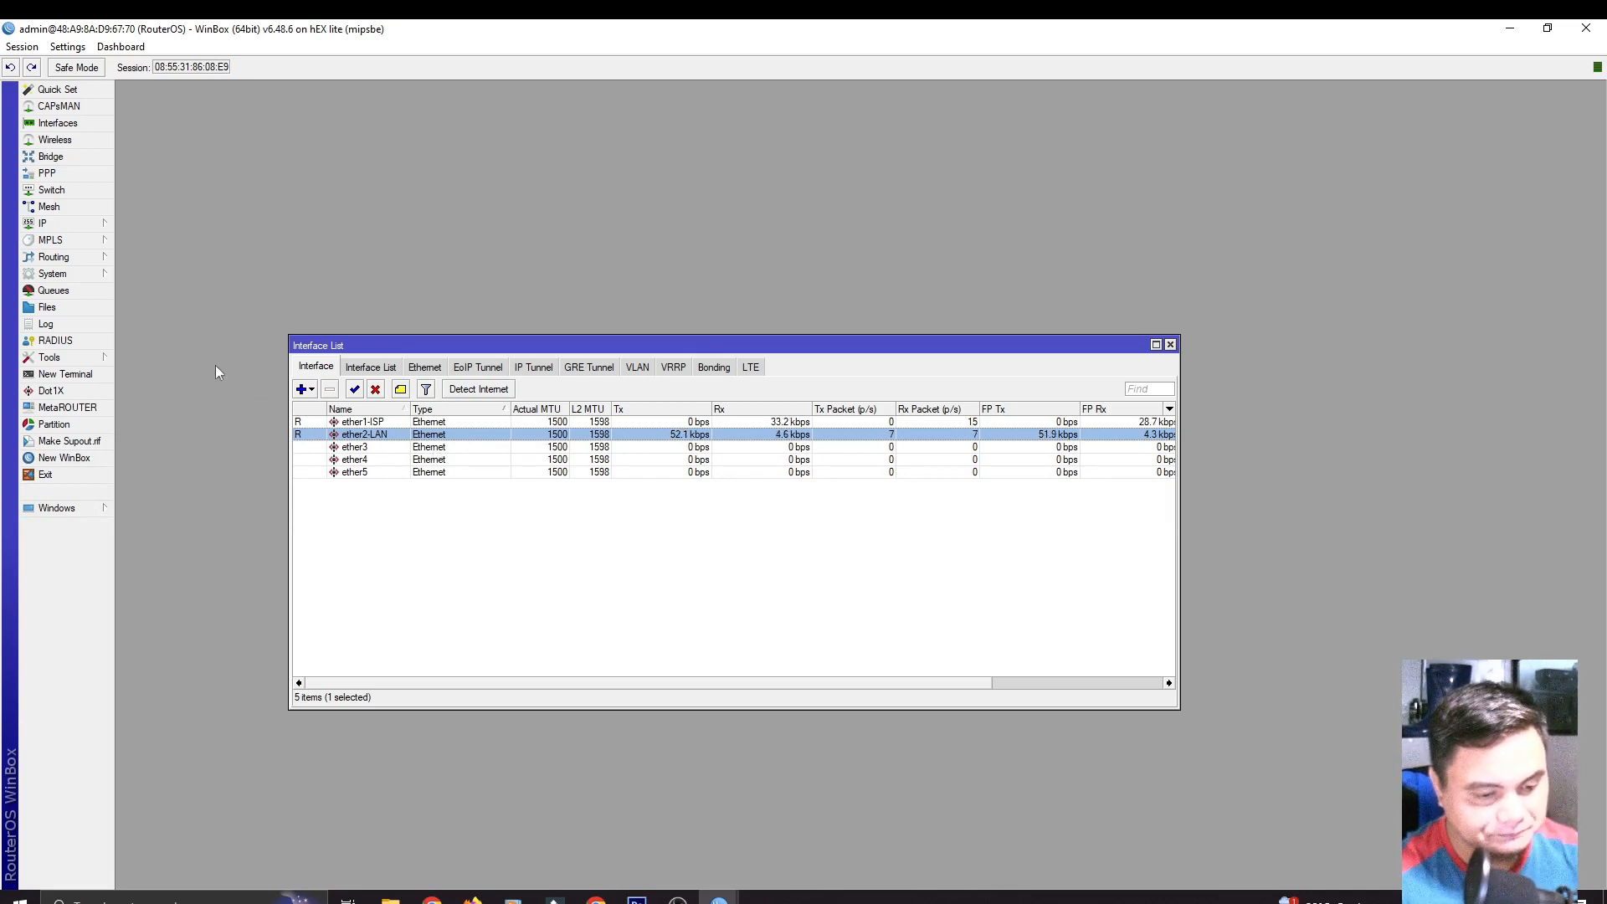
Add the IP address 192.168.1.100/24 with network 192.168.1.0 on the ether1-ISP interface.
{"action": "left_click", "coordinate": [67, 226]}
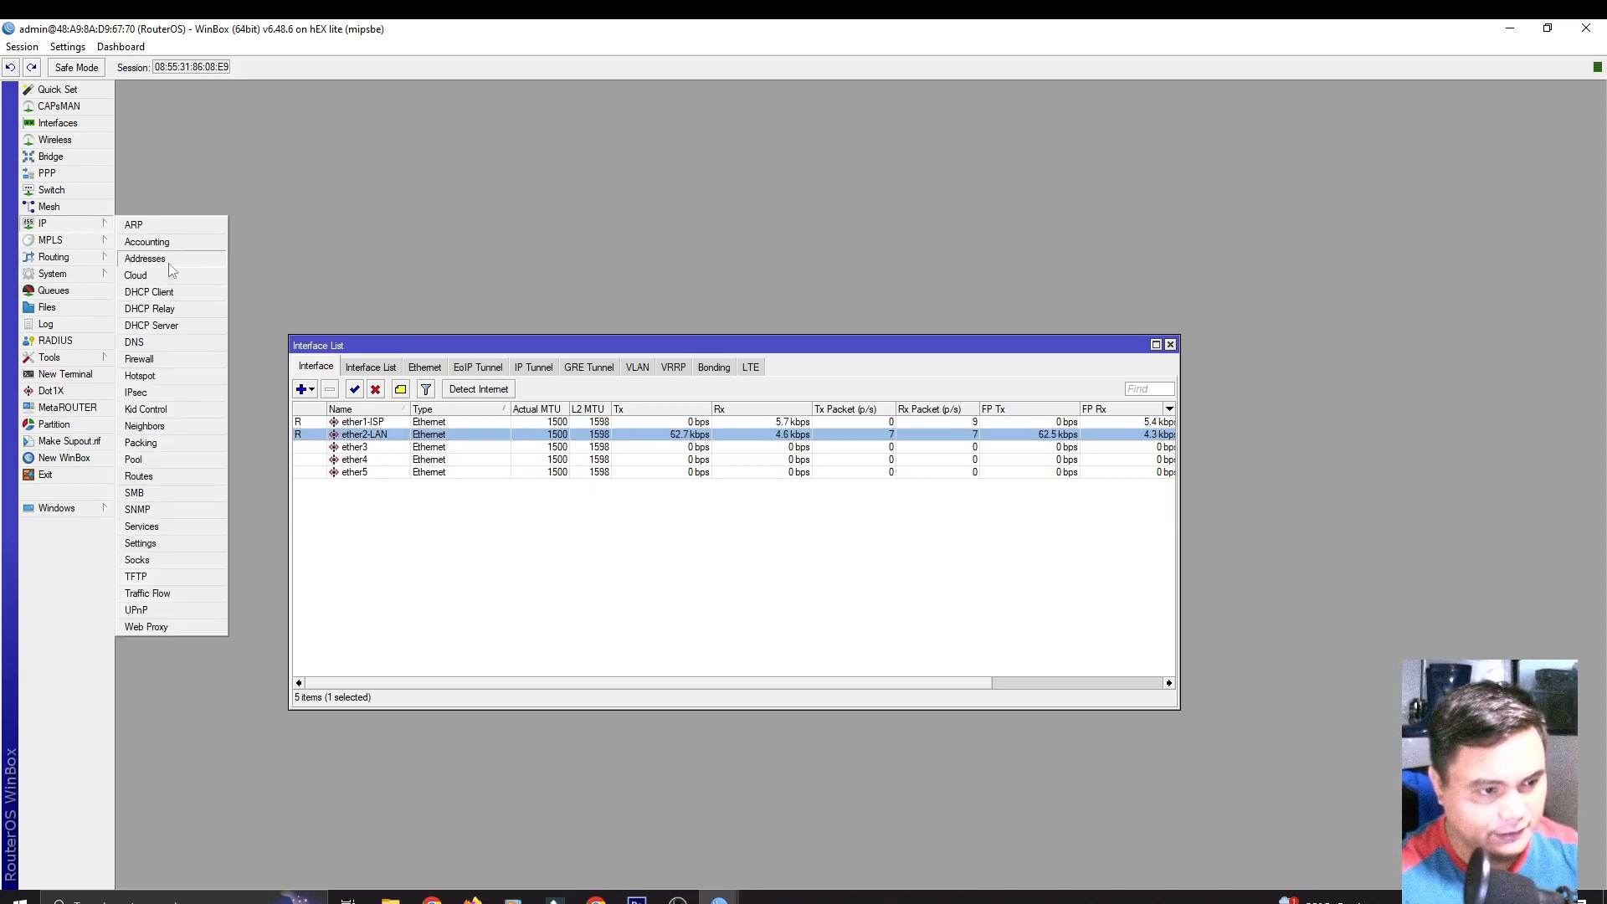
{"action": "left_click", "coordinate": [145, 260]}
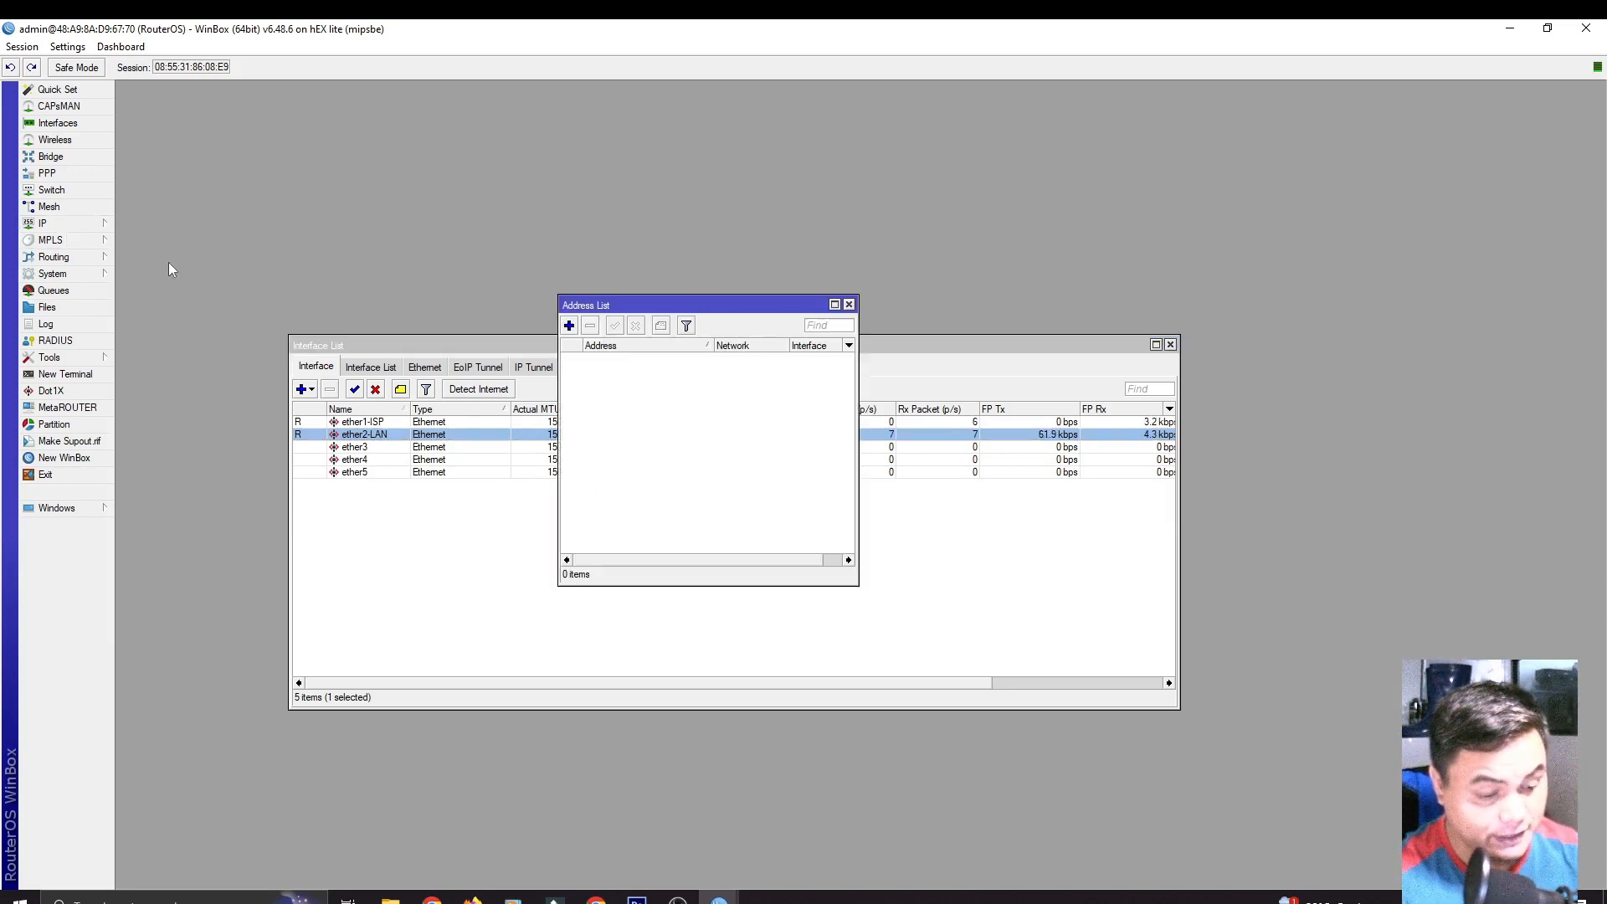
{"action": "left_click", "coordinate": [569, 325]}
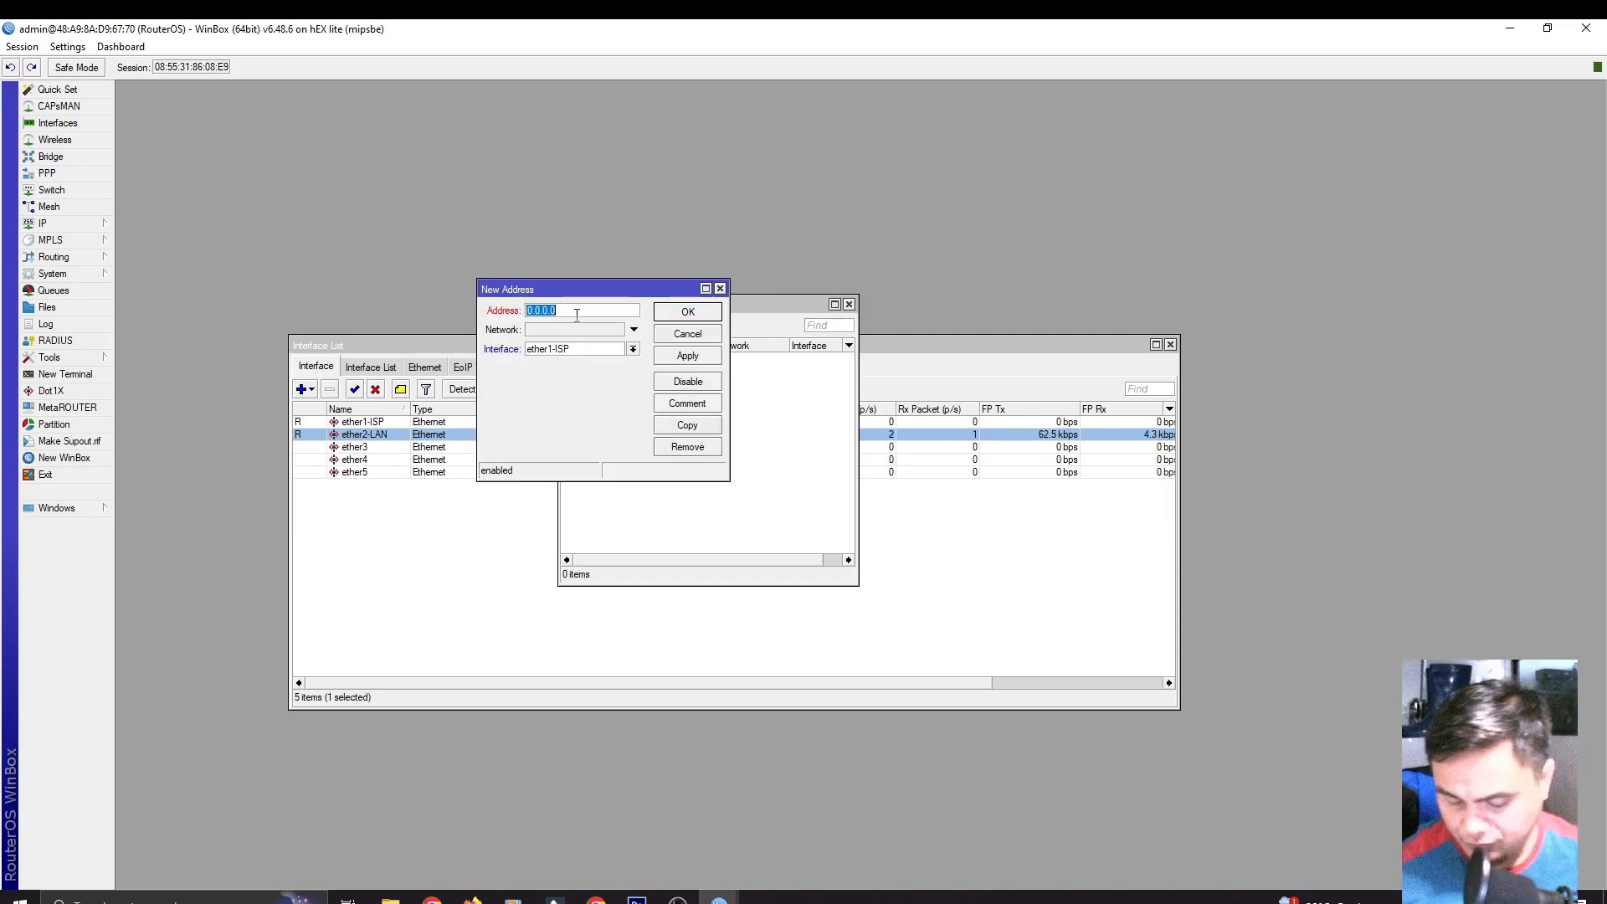
{"action": "type", "text": "192"}
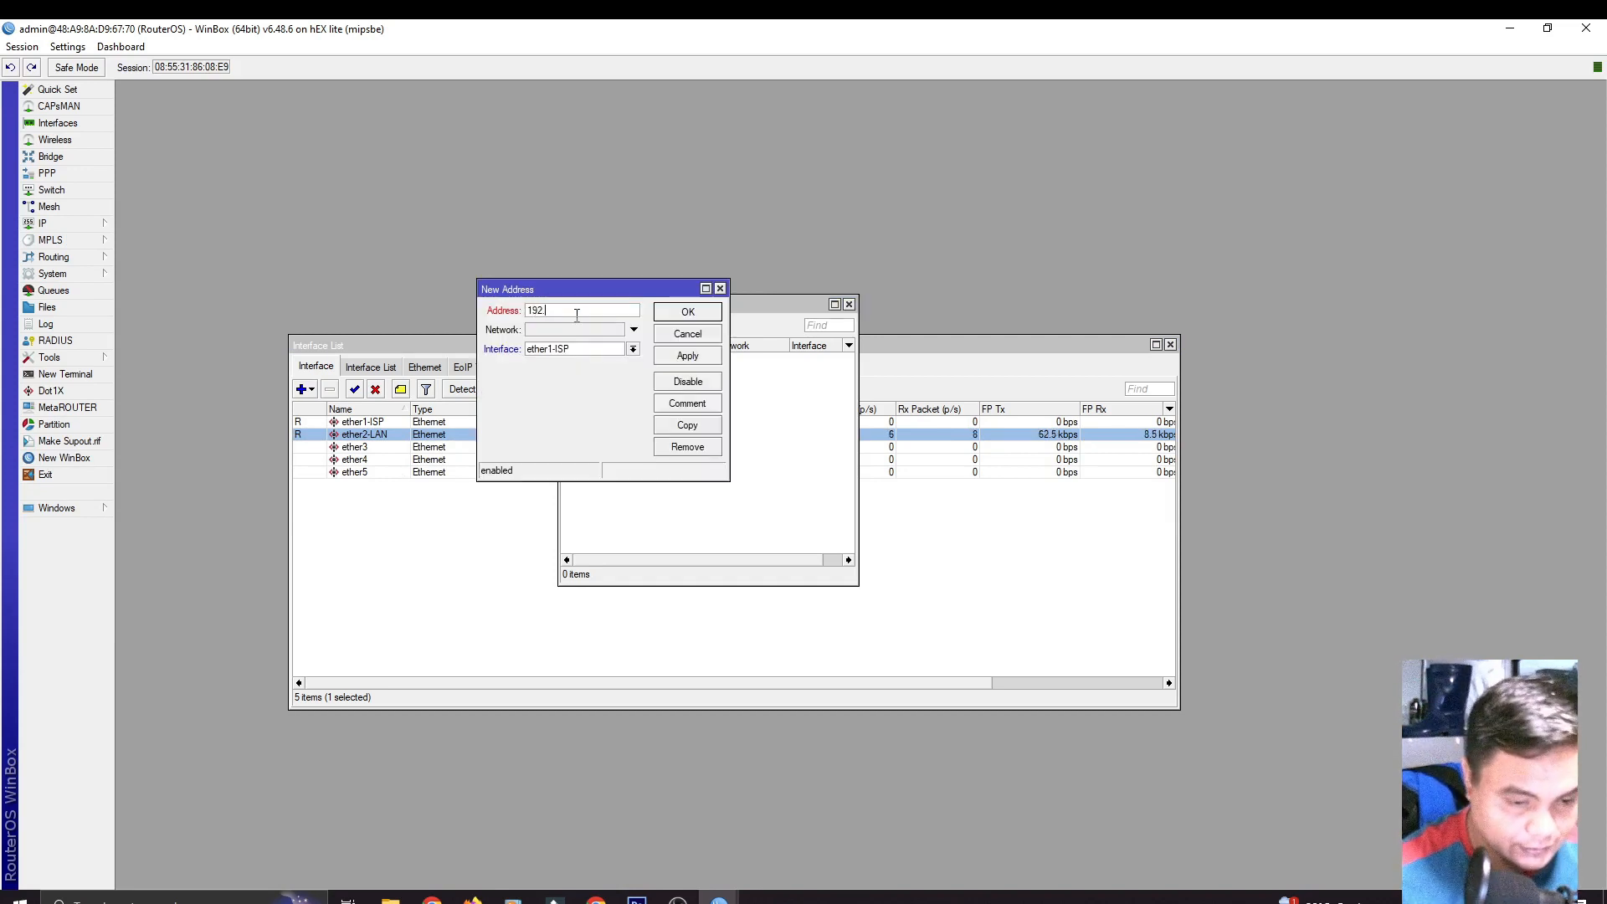
{"action": "type", "text": ".168.1"}
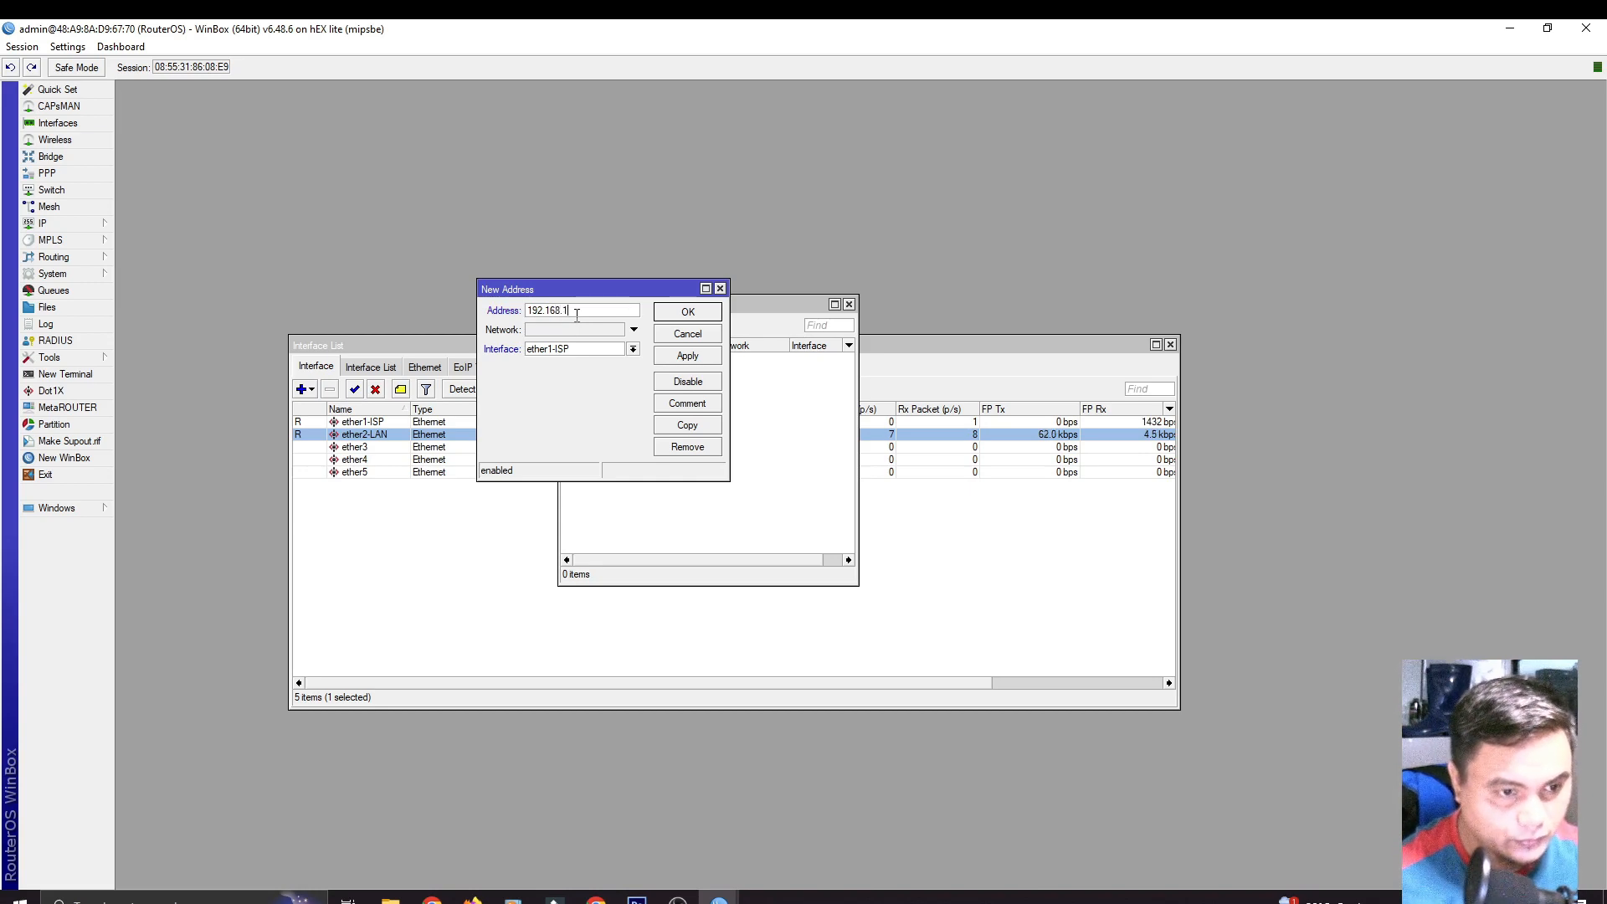
{"action": "type", "text": ".100/24"}
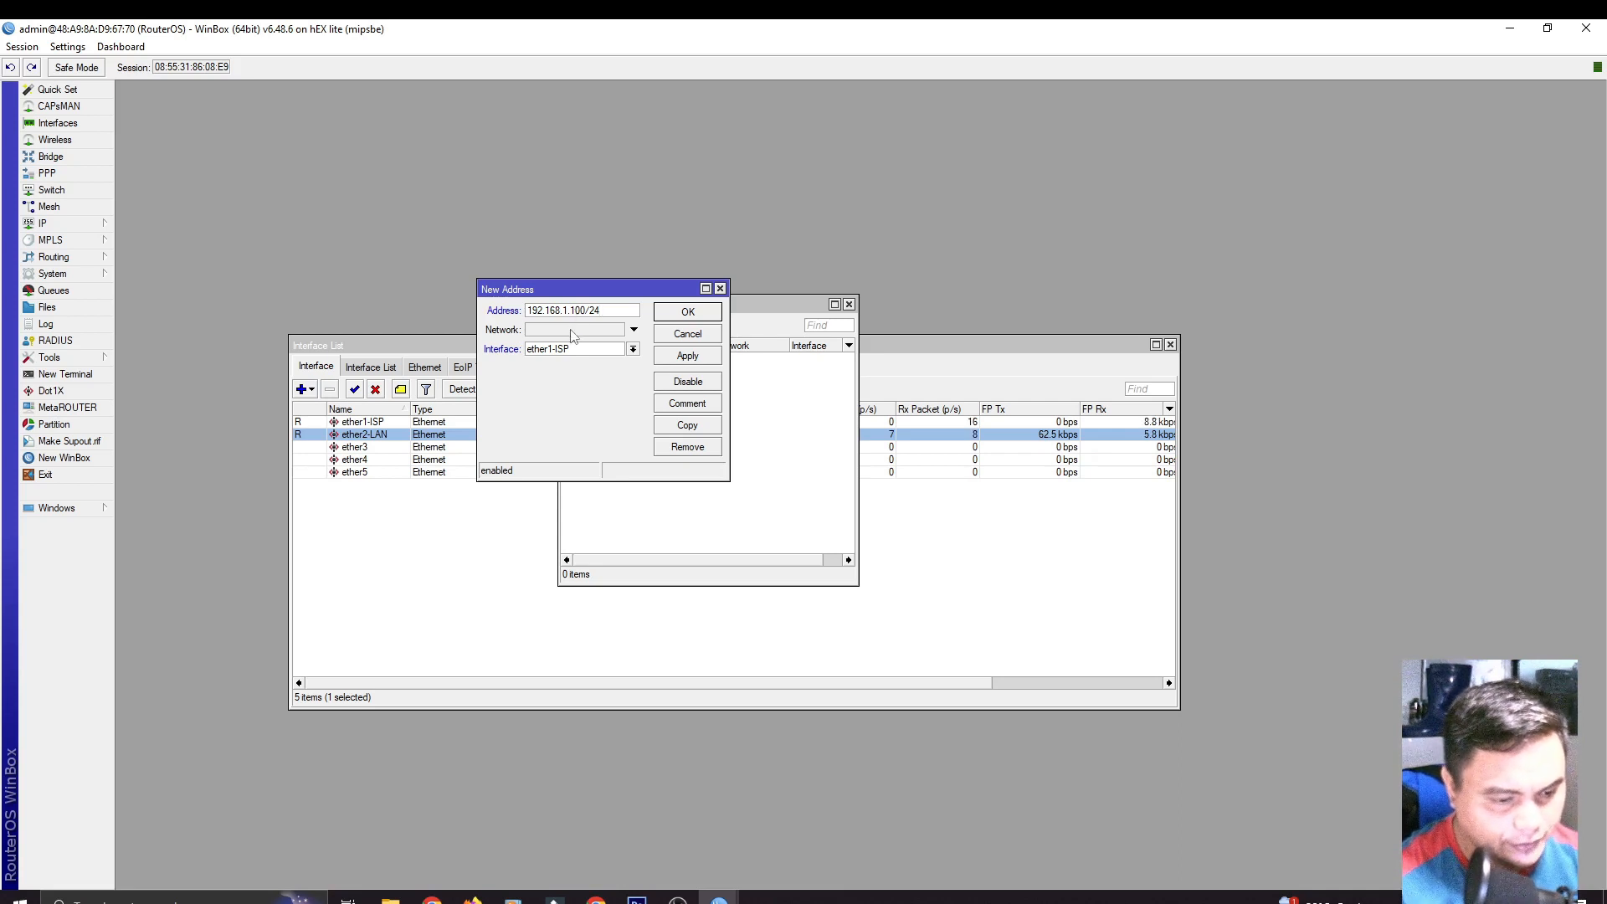
{"action": "left_click", "coordinate": [574, 333]}
{"action": "type", "text": "192."}
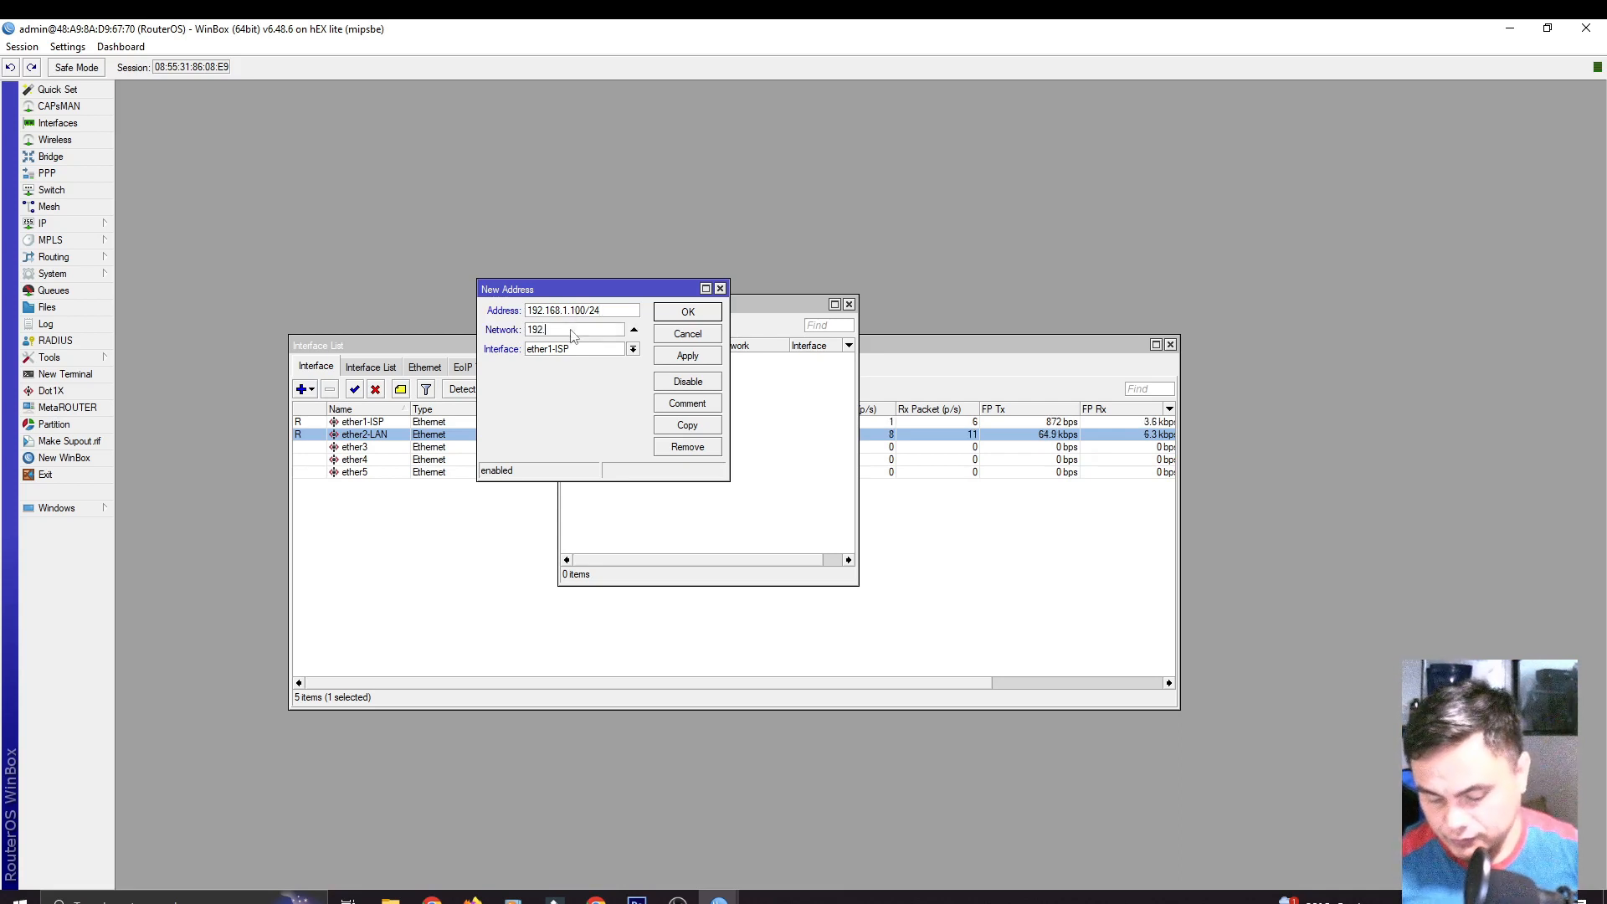
{"action": "type", "text": "168.1.0"}
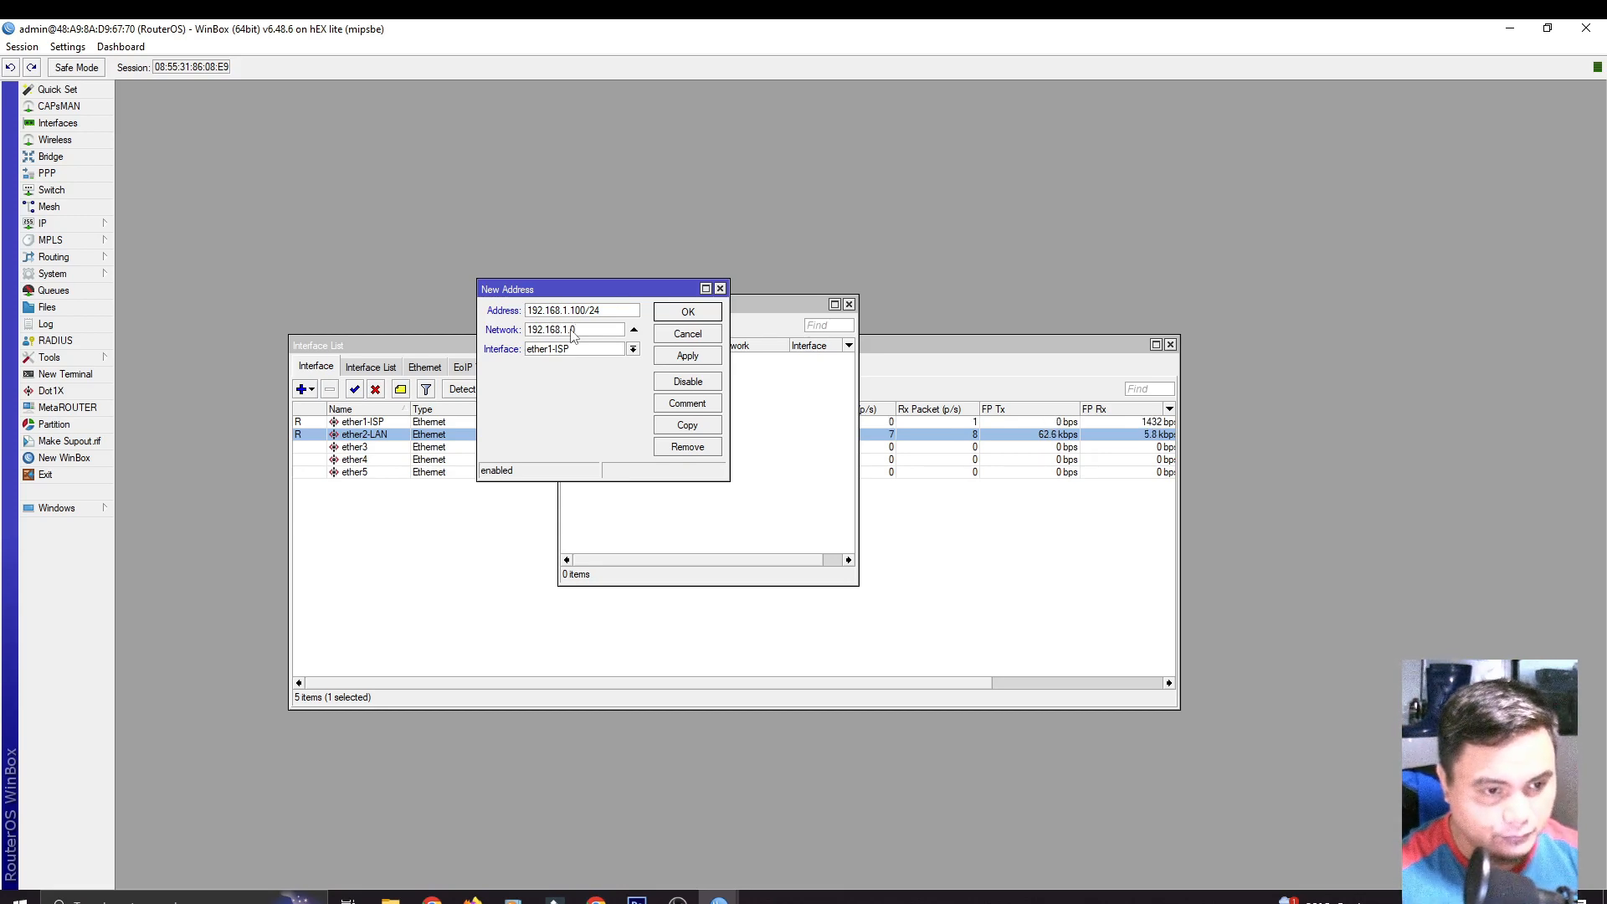
{"action": "left_click", "coordinate": [601, 349]}
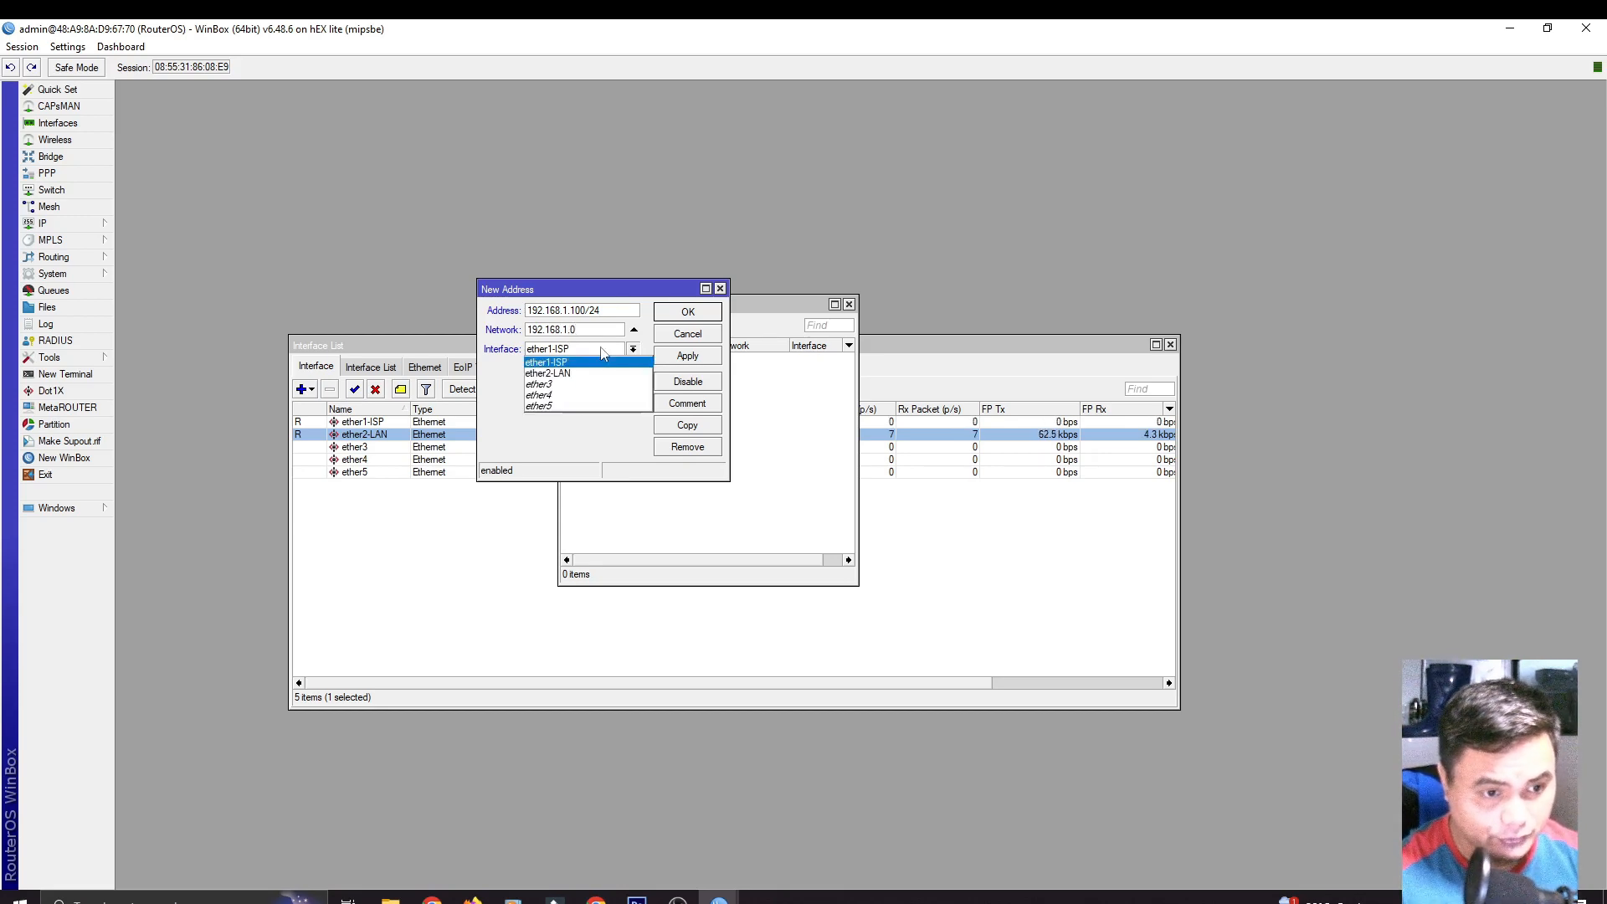
{"action": "left_click", "coordinate": [598, 362]}
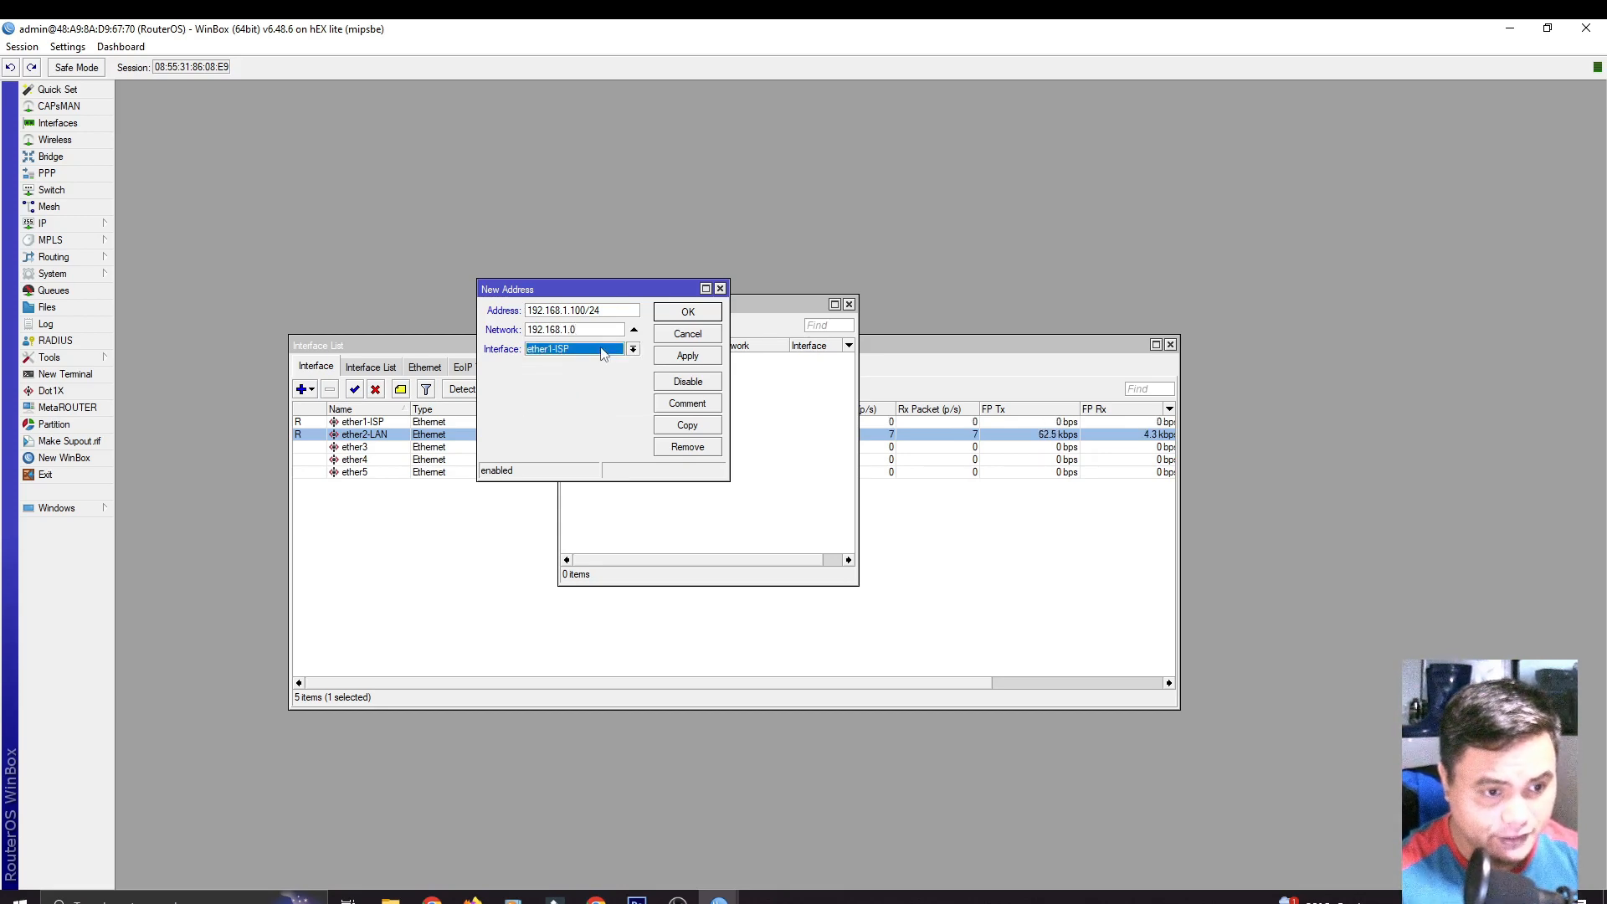
{"action": "left_click", "coordinate": [684, 357]}
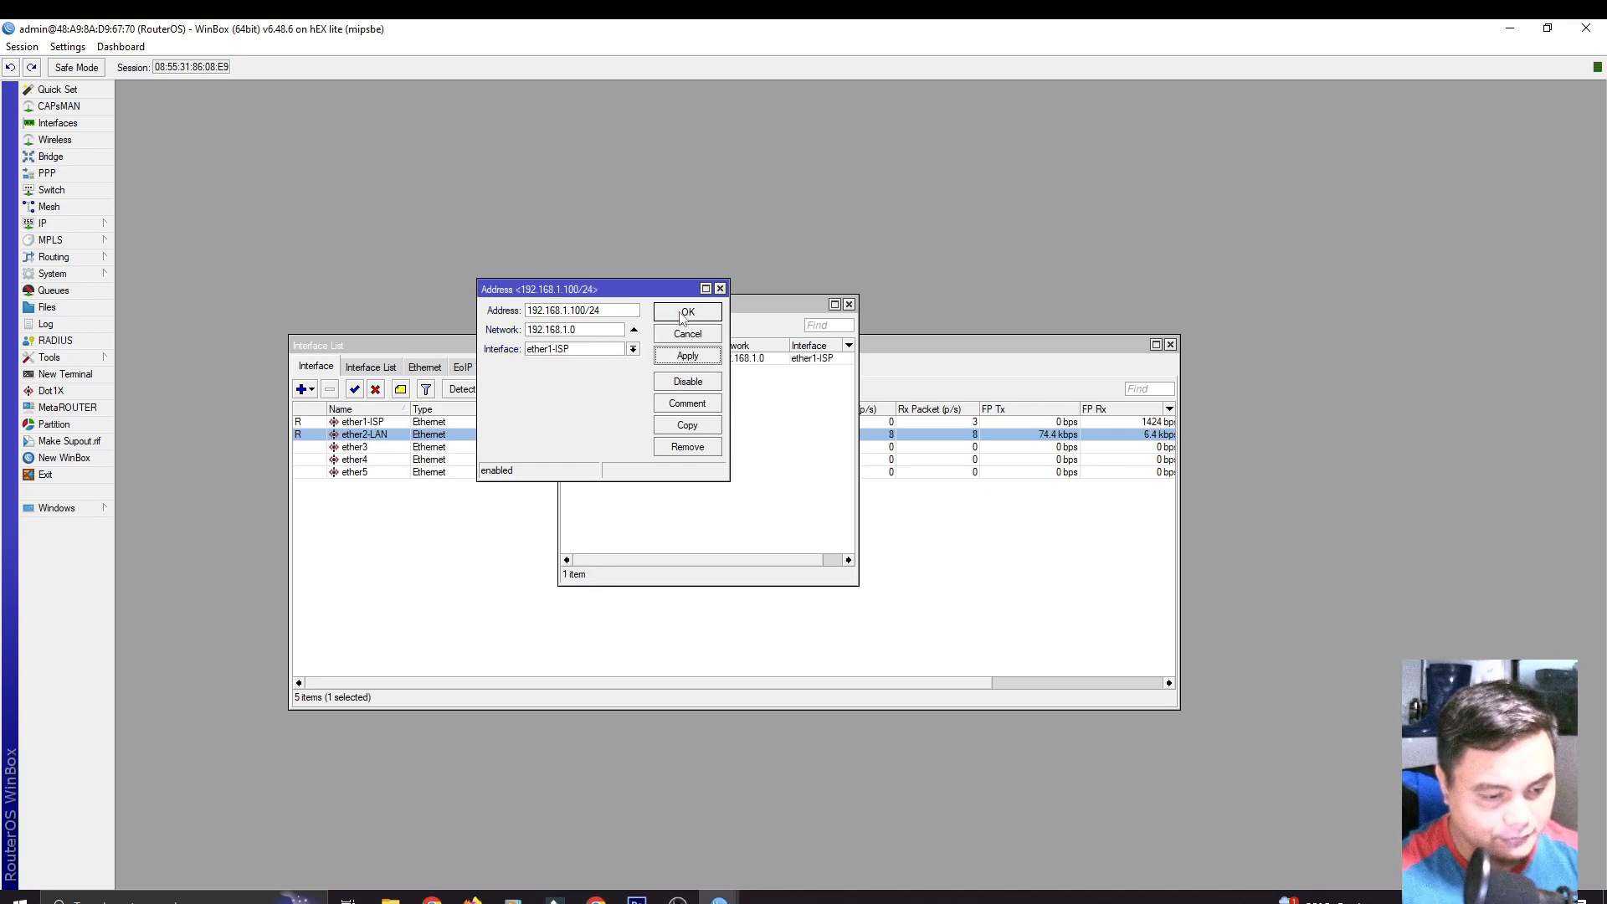
{"action": "left_click", "coordinate": [683, 314]}
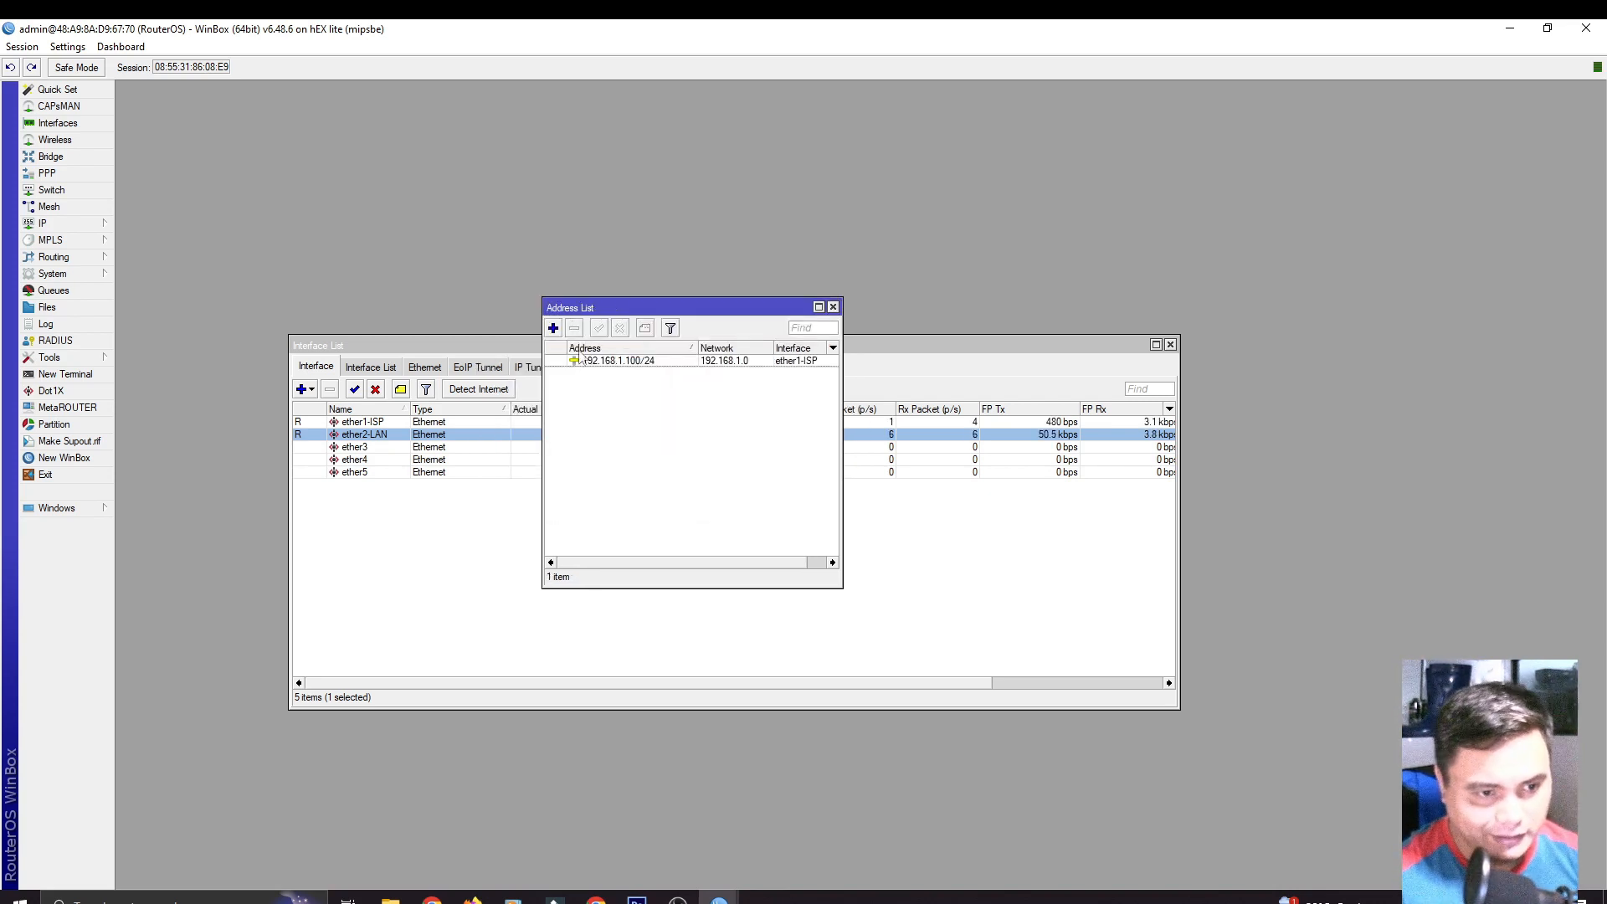
Add the IP address 10.10.10.1/24 with network 10.10.10.0 on the ether2-LAN interface.
{"action": "left_click", "coordinate": [554, 328]}
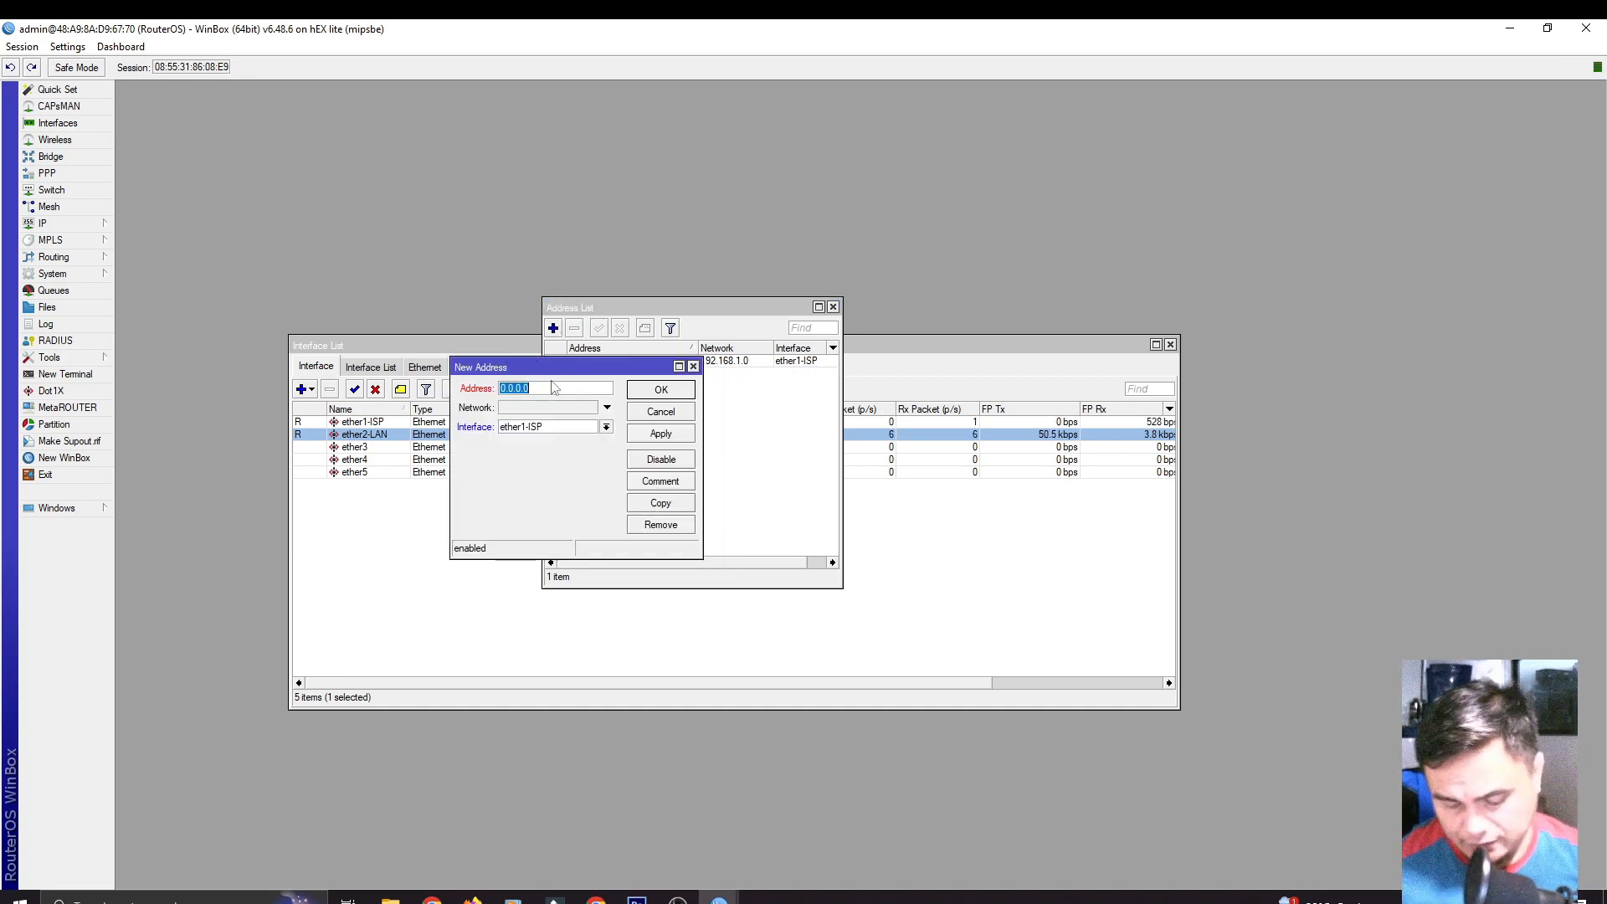
{"action": "type", "text": "10."}
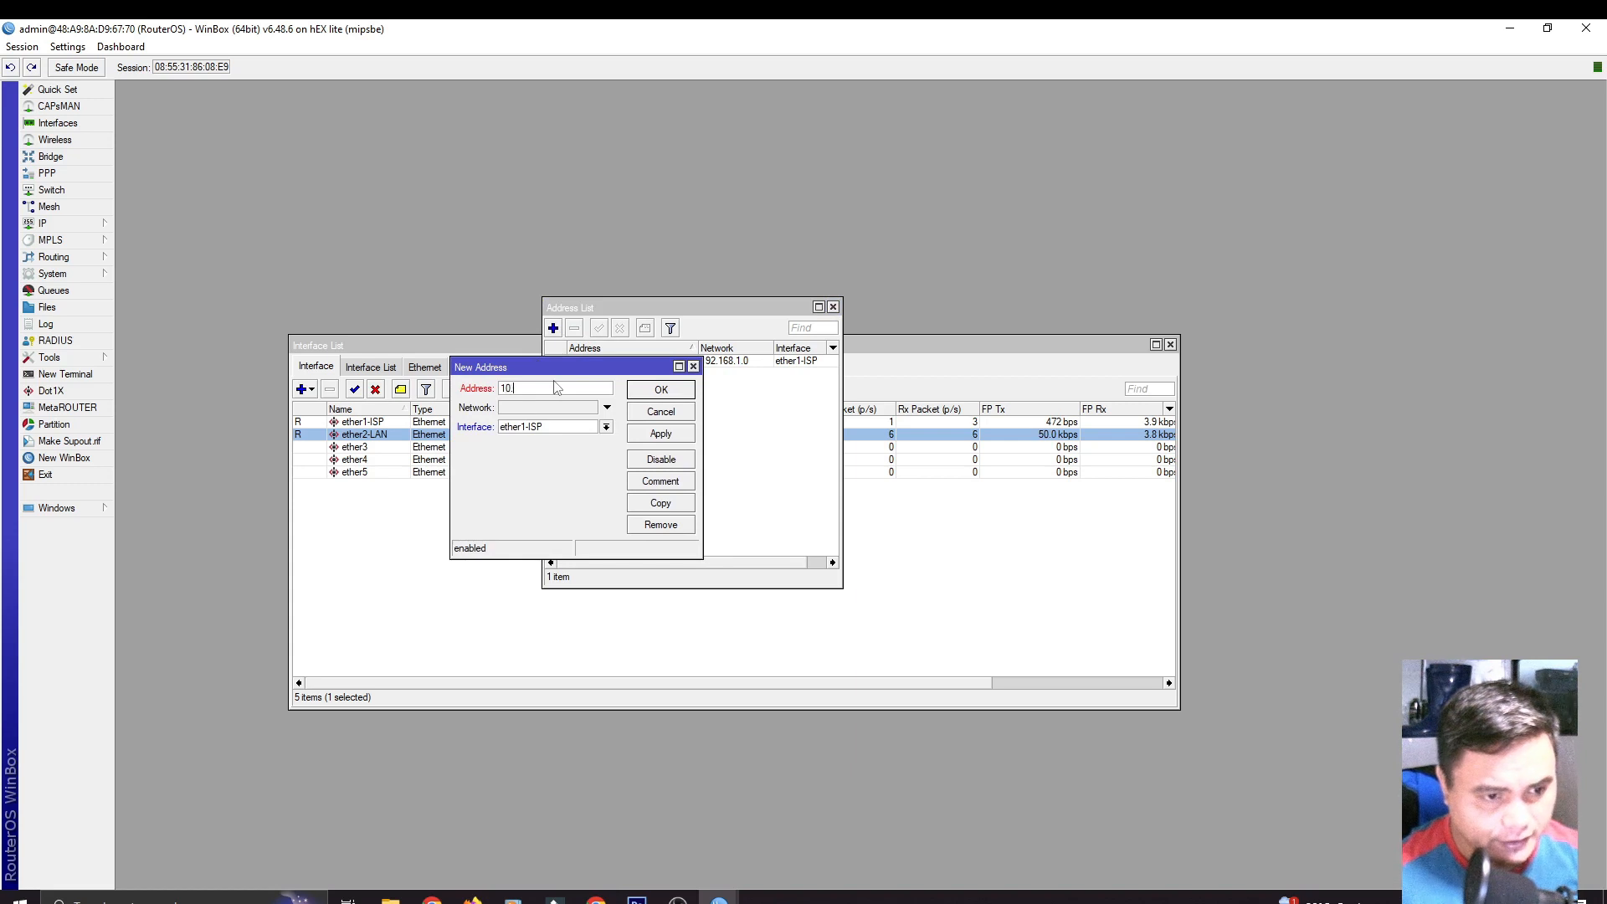
{"action": "type", "text": "10.10."}
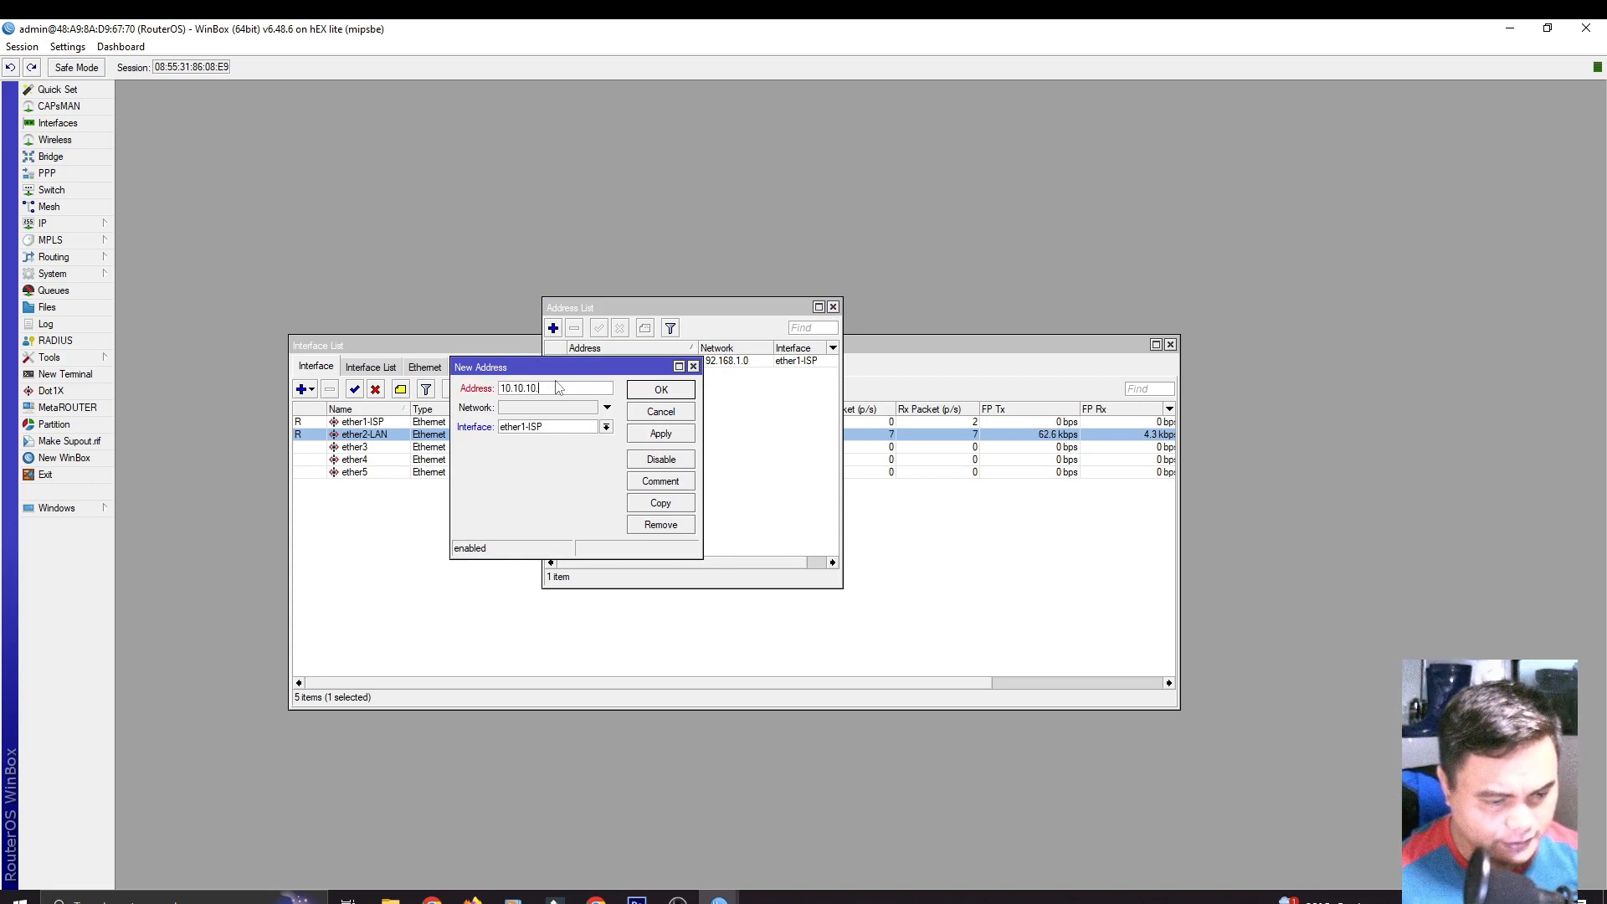
{"action": "type", "text": "1/2"}
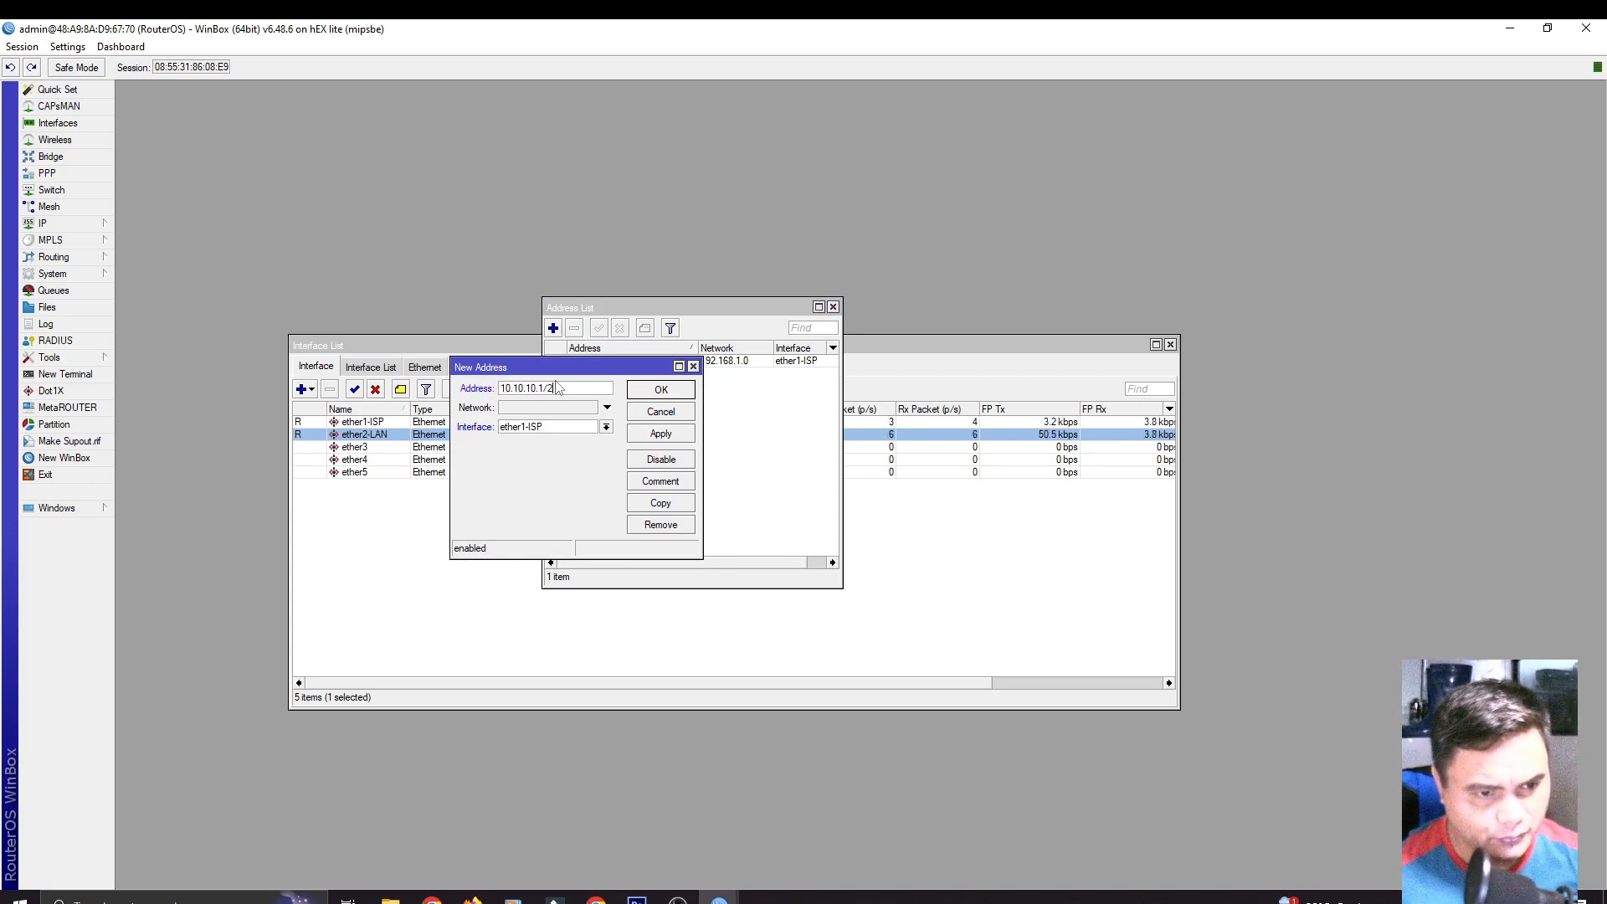
{"action": "type", "text": "4"}
{"action": "left_click", "coordinate": [560, 410]}
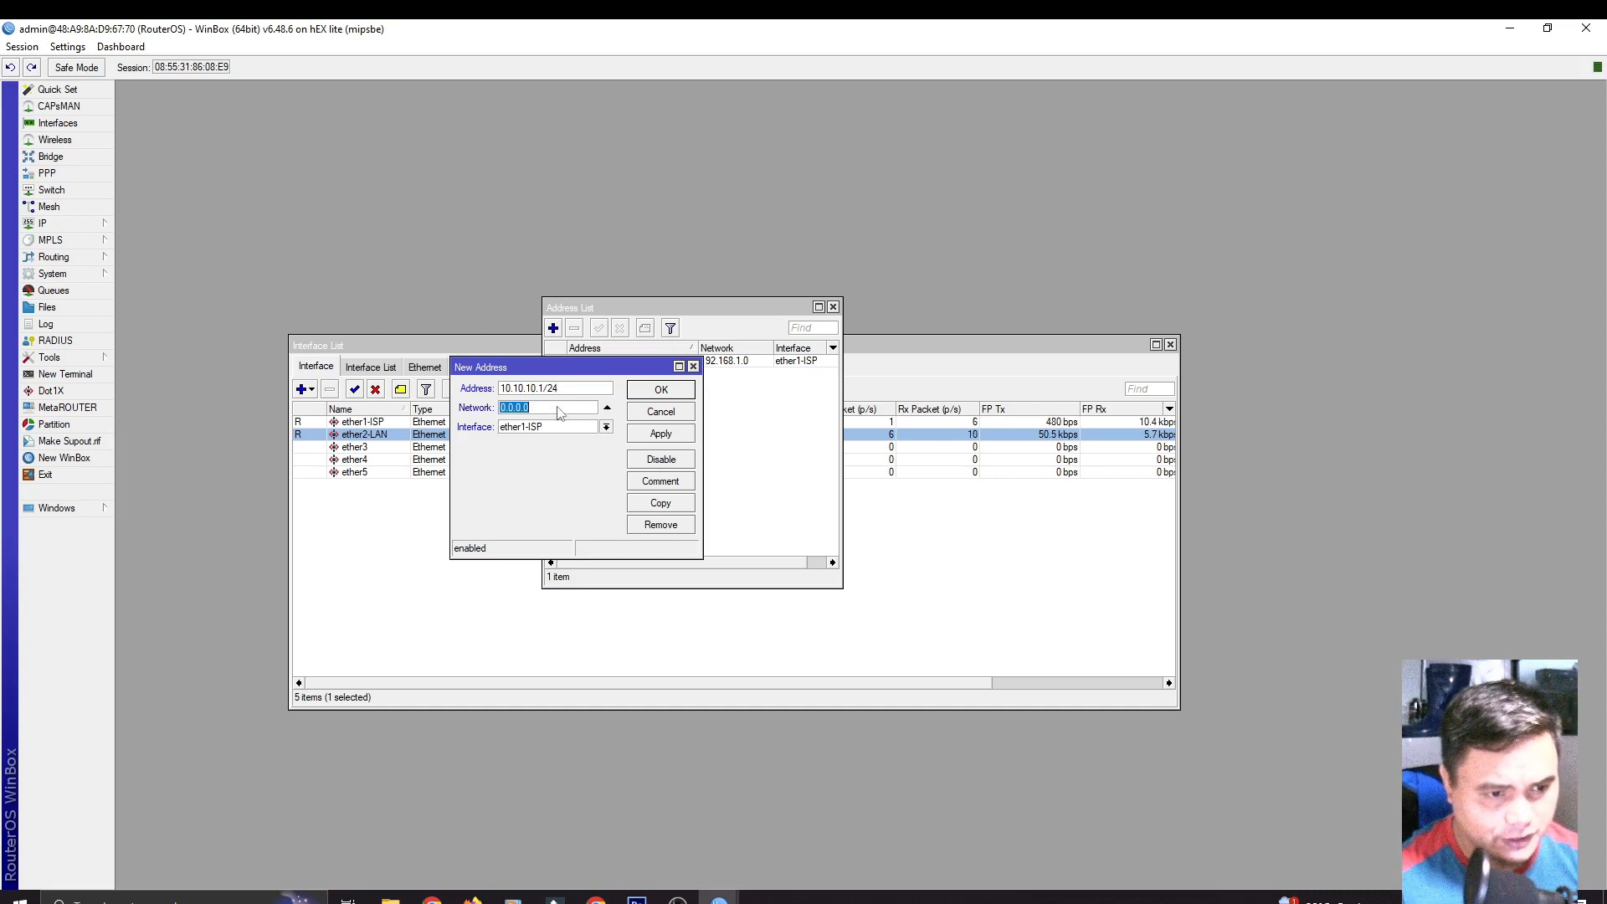
{"action": "type", "text": "10."}
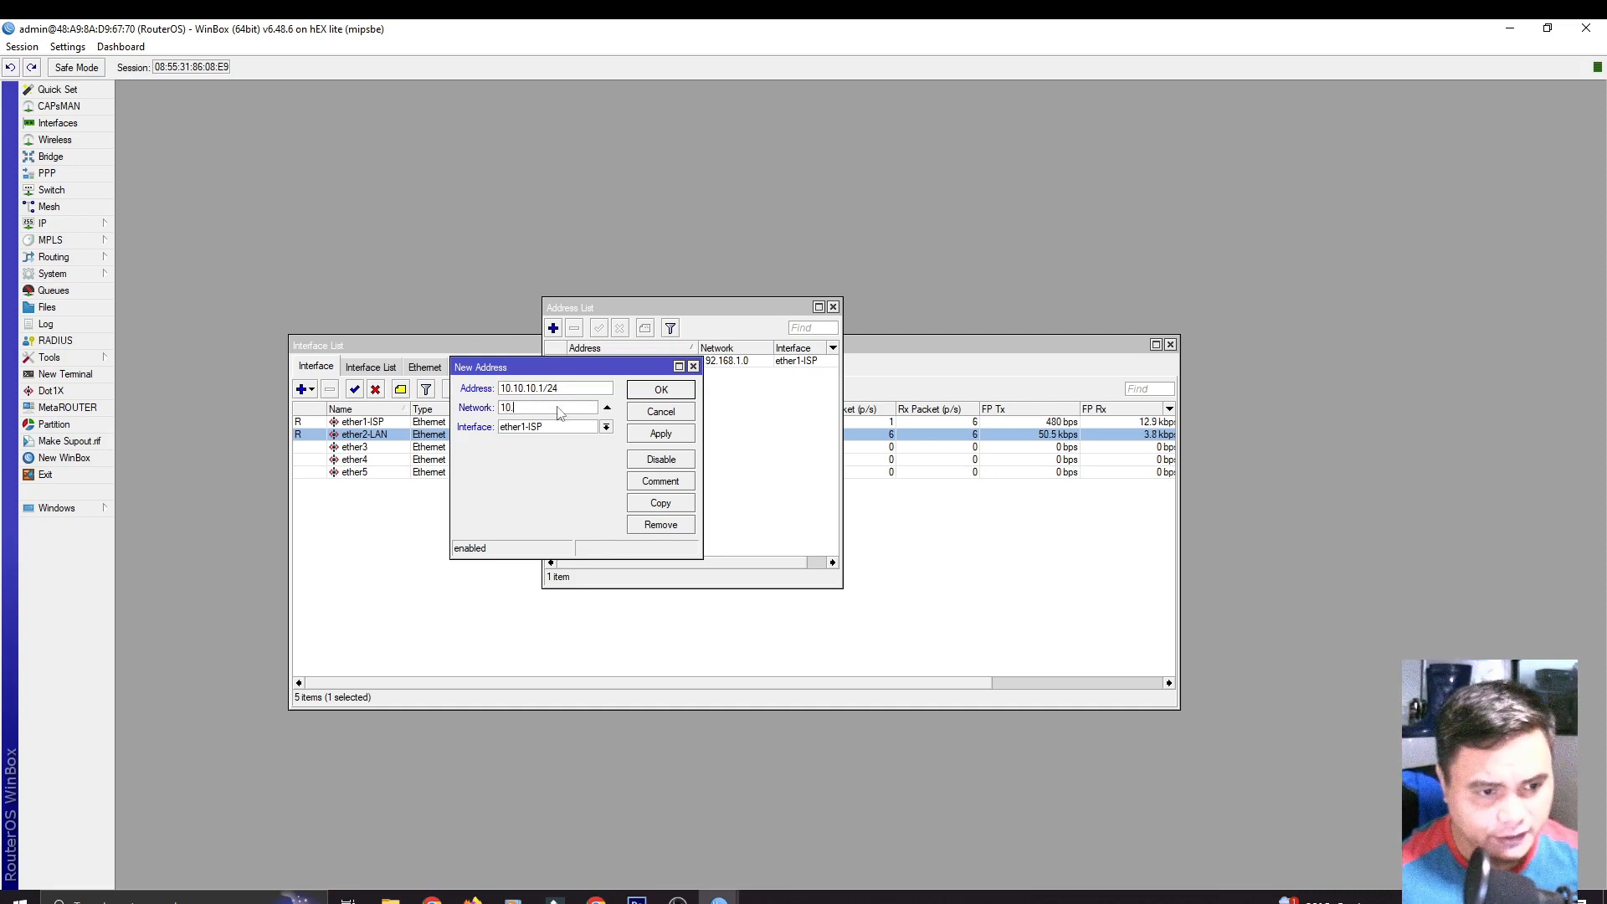
{"action": "type", "text": "10.10.0"}
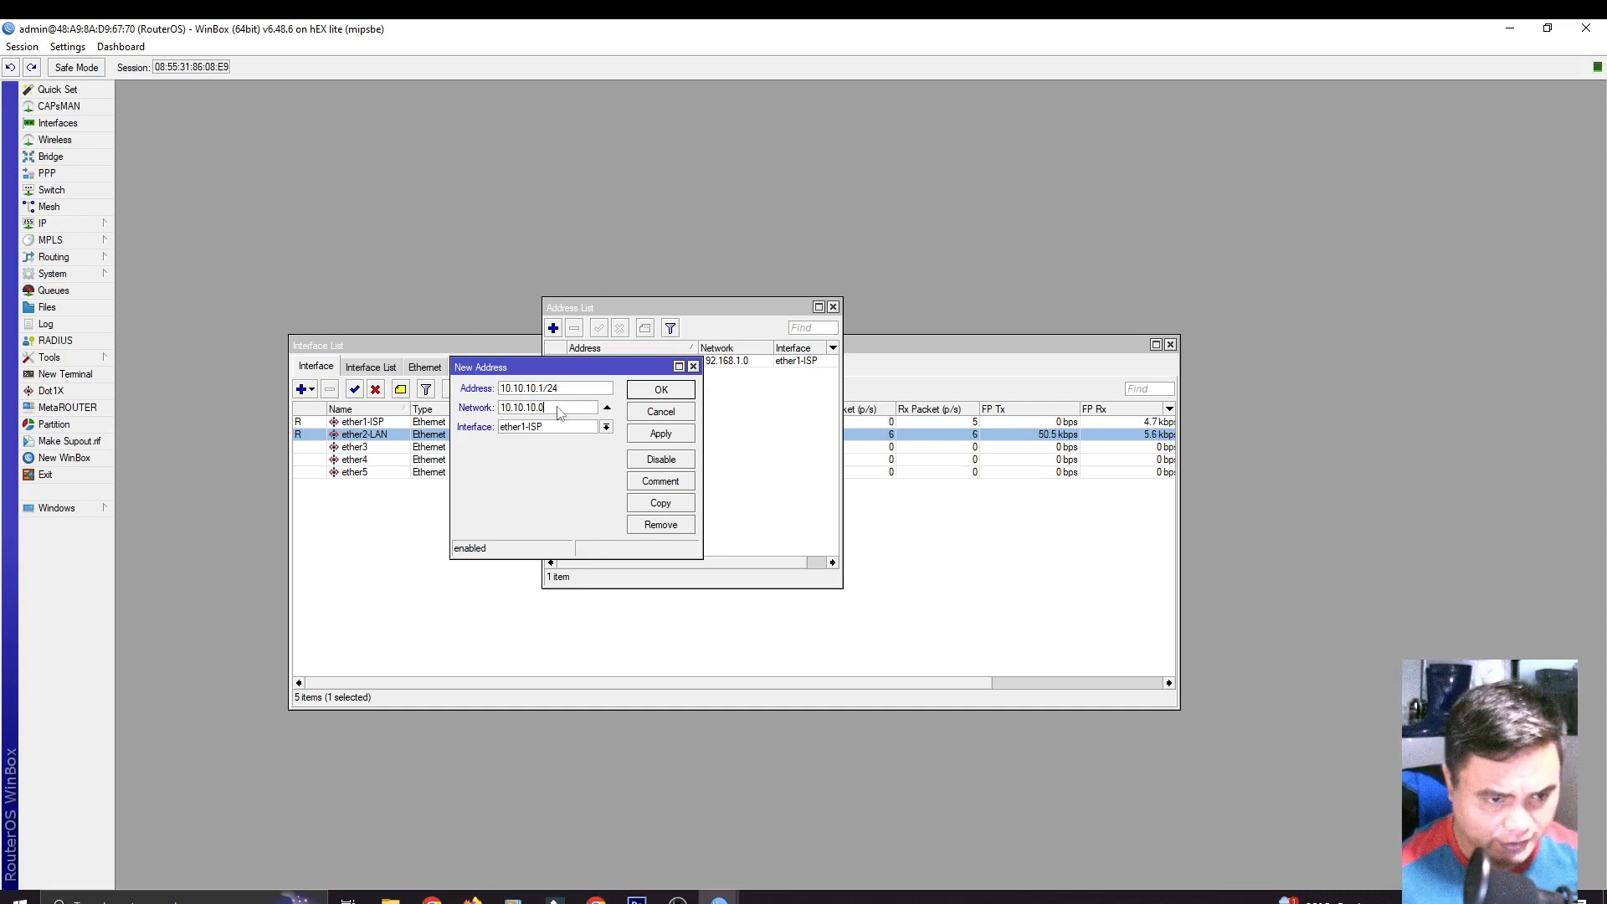
{"action": "left_click", "coordinate": [565, 429]}
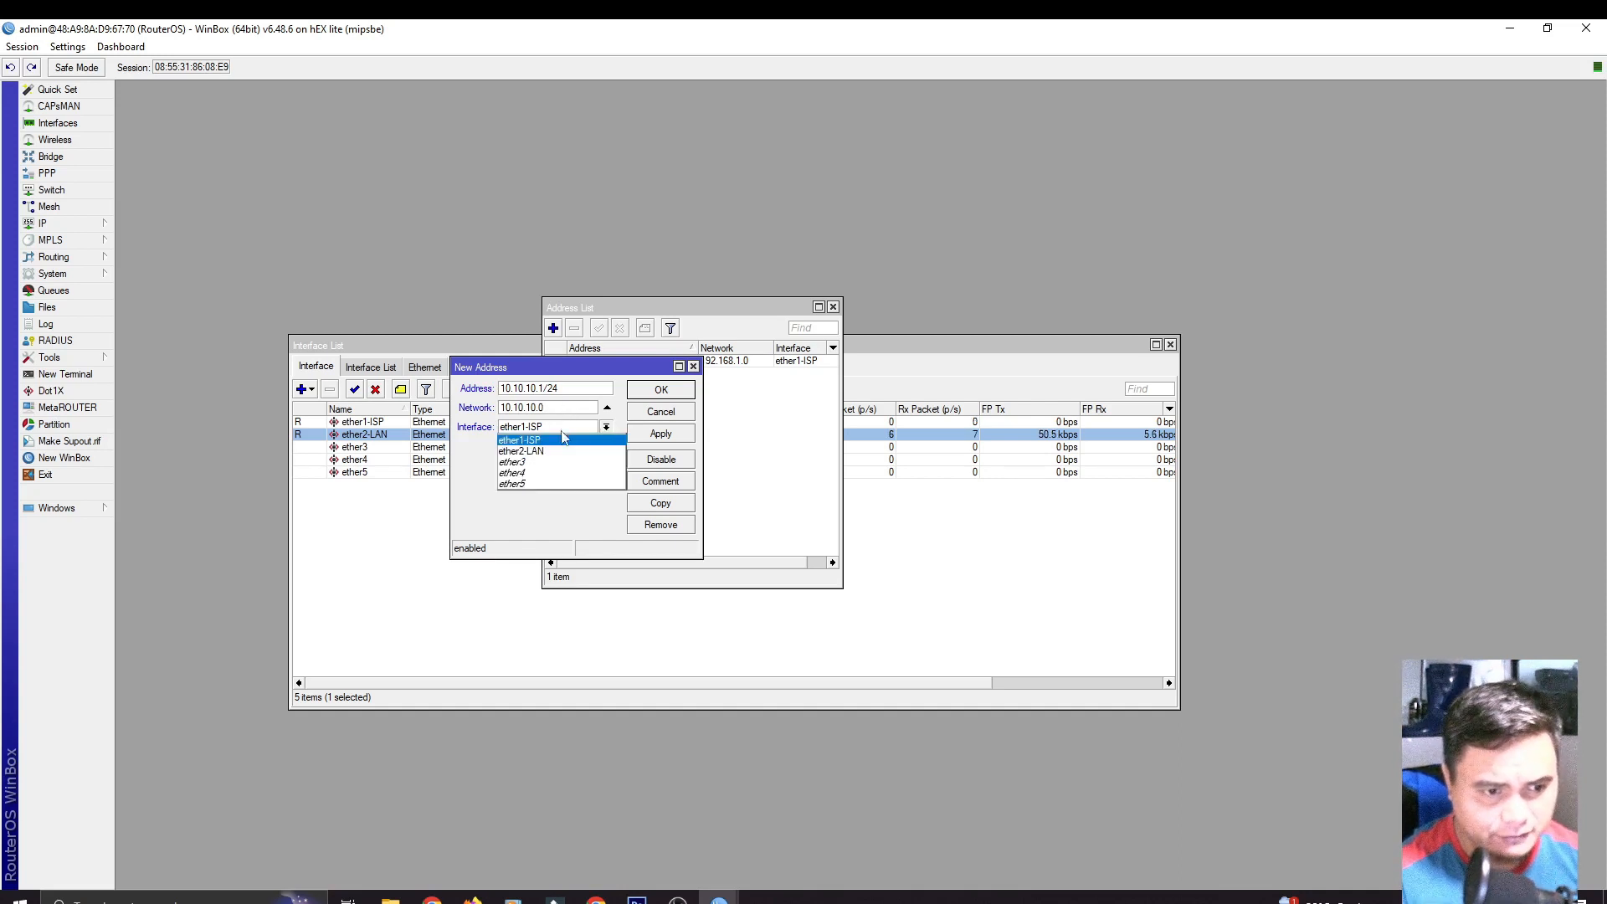
{"action": "left_click", "coordinate": [560, 452]}
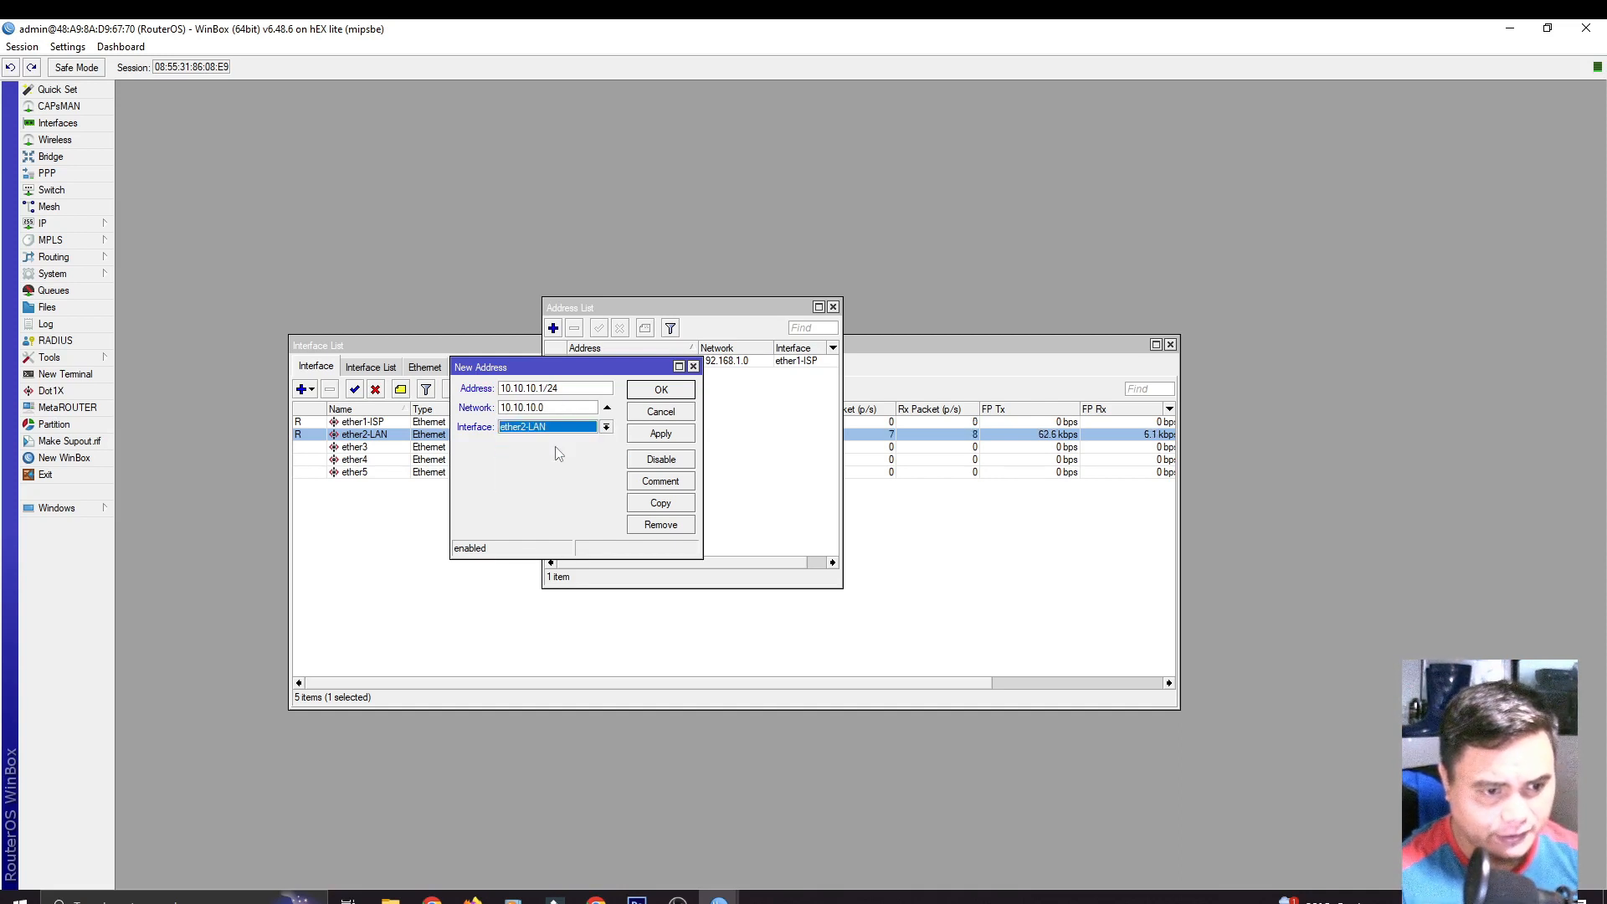
{"action": "left_click", "coordinate": [661, 434]}
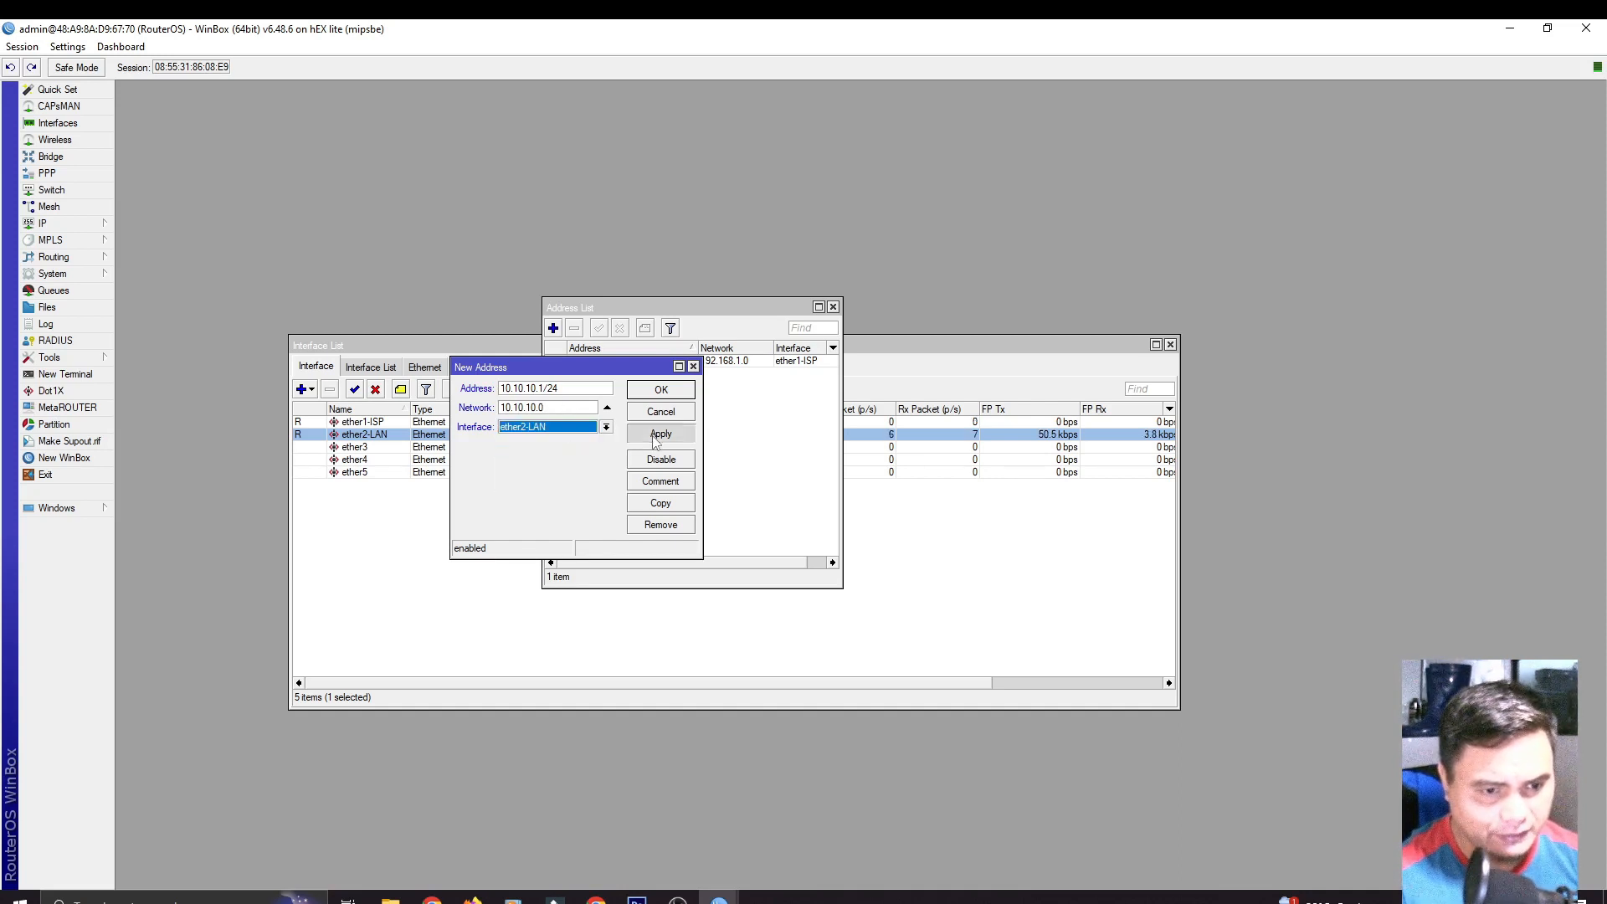
{"action": "left_click", "coordinate": [660, 391]}
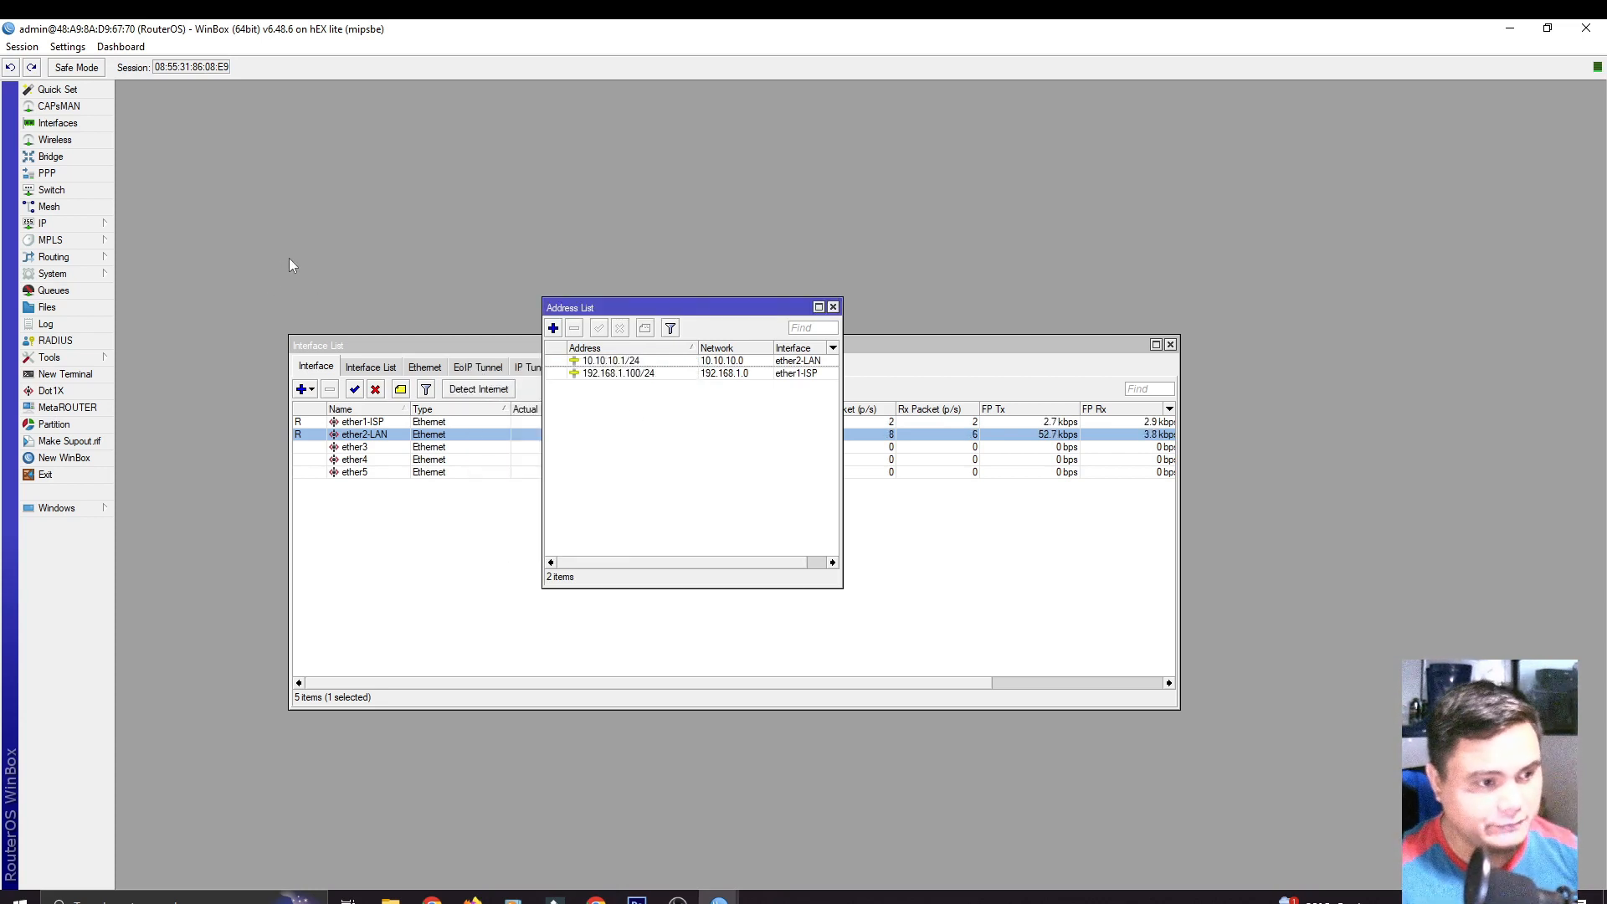
Start the DHCP server setup wizard and choose ether2-LAN as the DHCP server interface.
{"action": "left_click", "coordinate": [90, 224]}
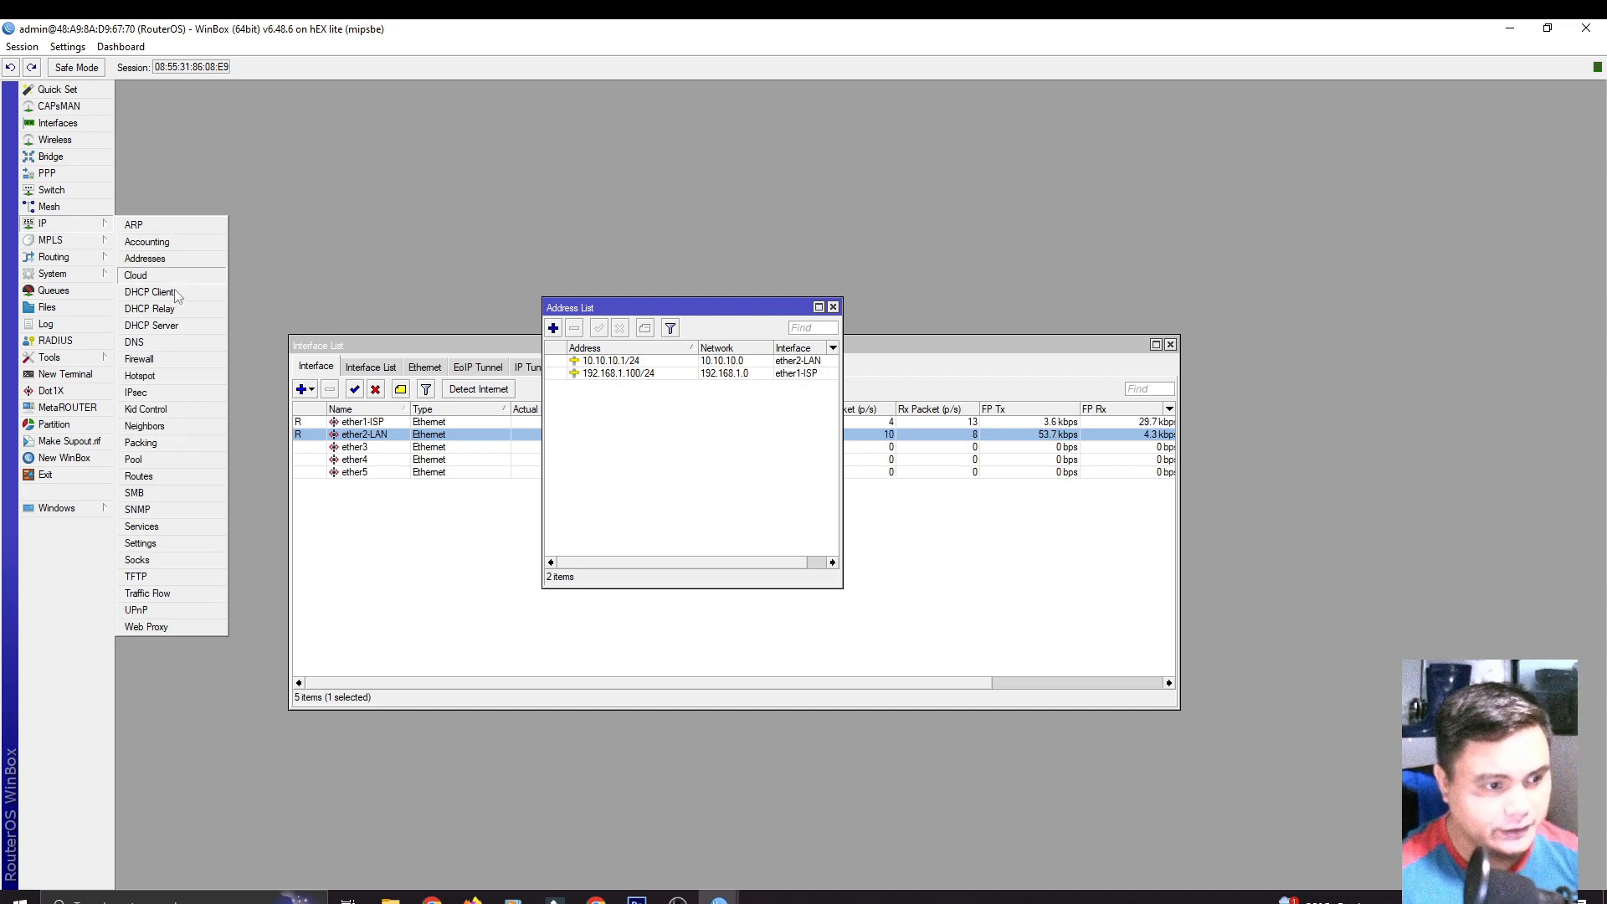
{"action": "left_click", "coordinate": [168, 327]}
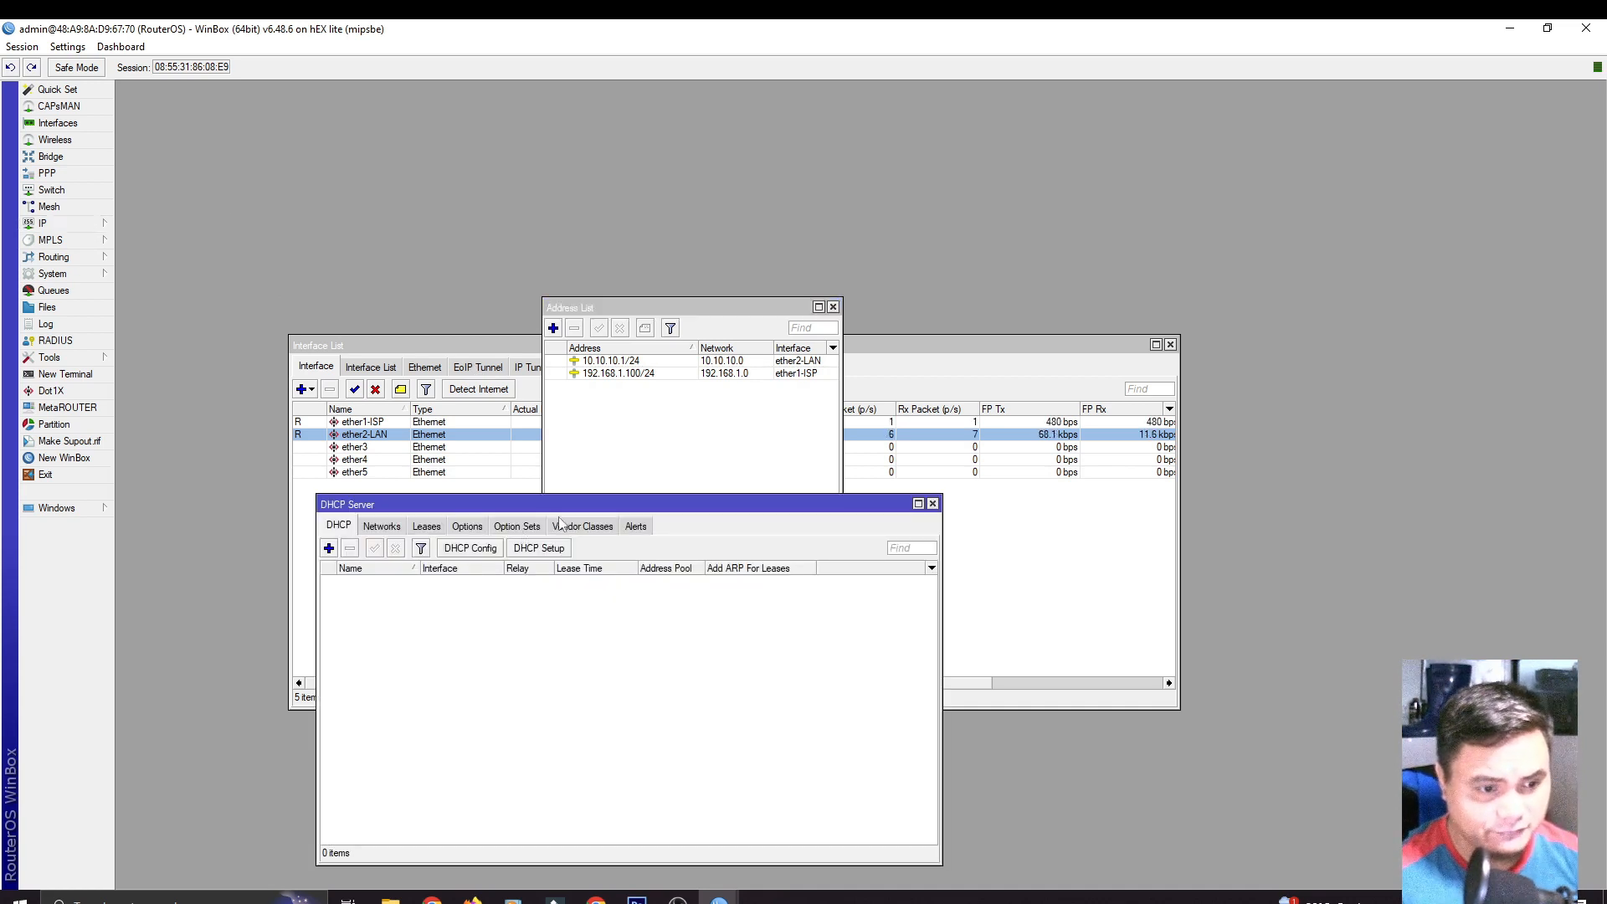
{"action": "left_click_drag", "start_coordinate": [561, 504], "coordinate": [565, 384]}
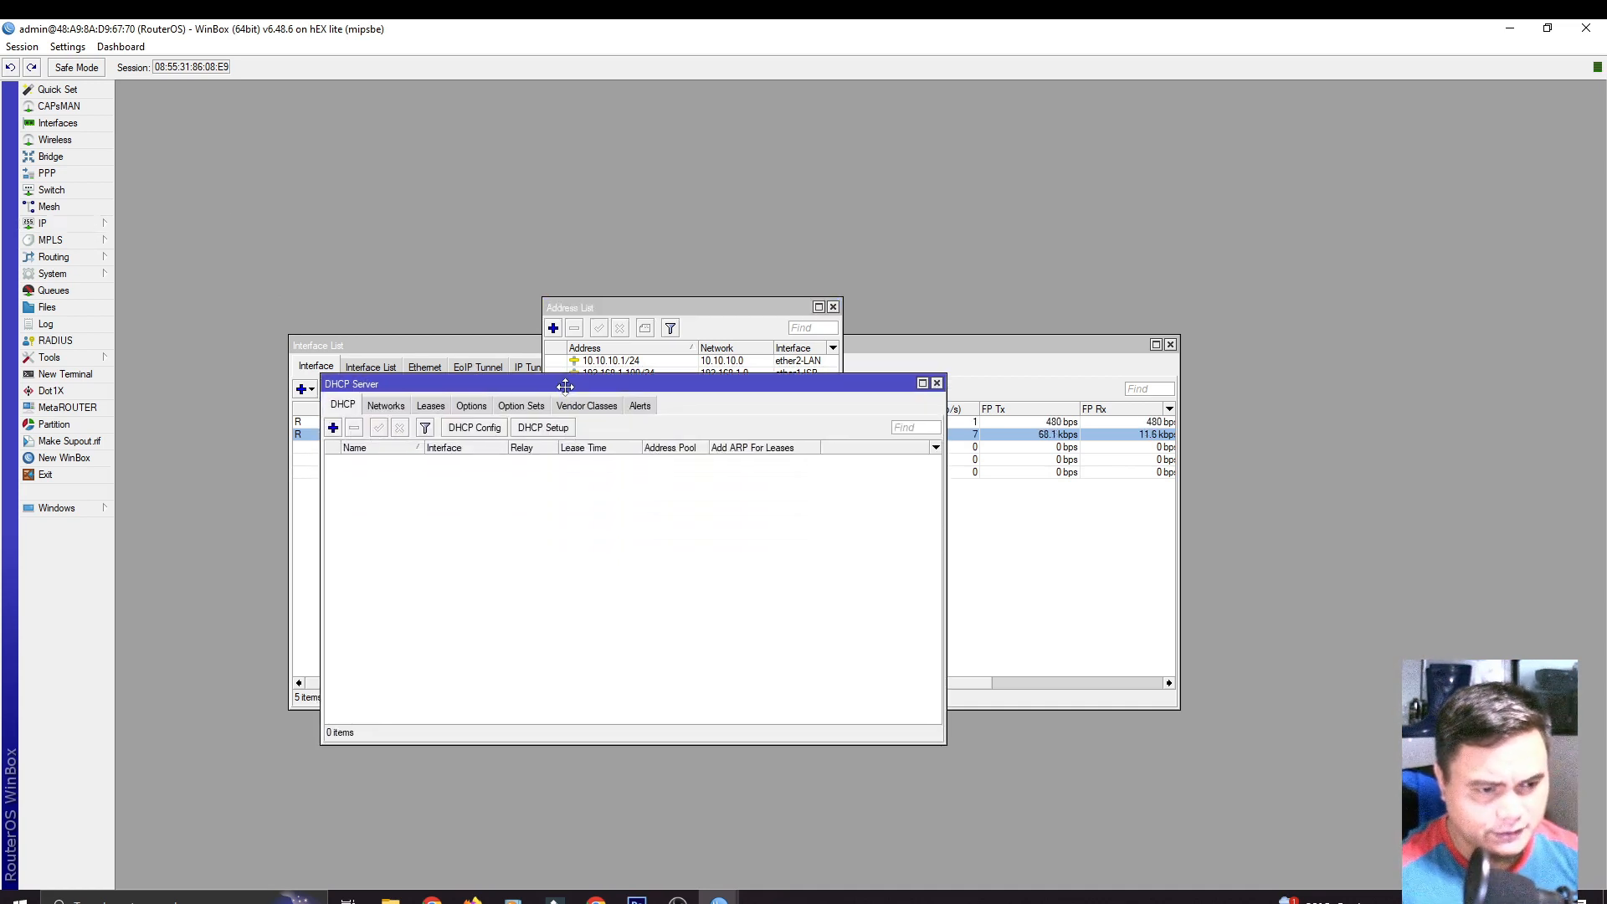
{"action": "left_click", "coordinate": [548, 429]}
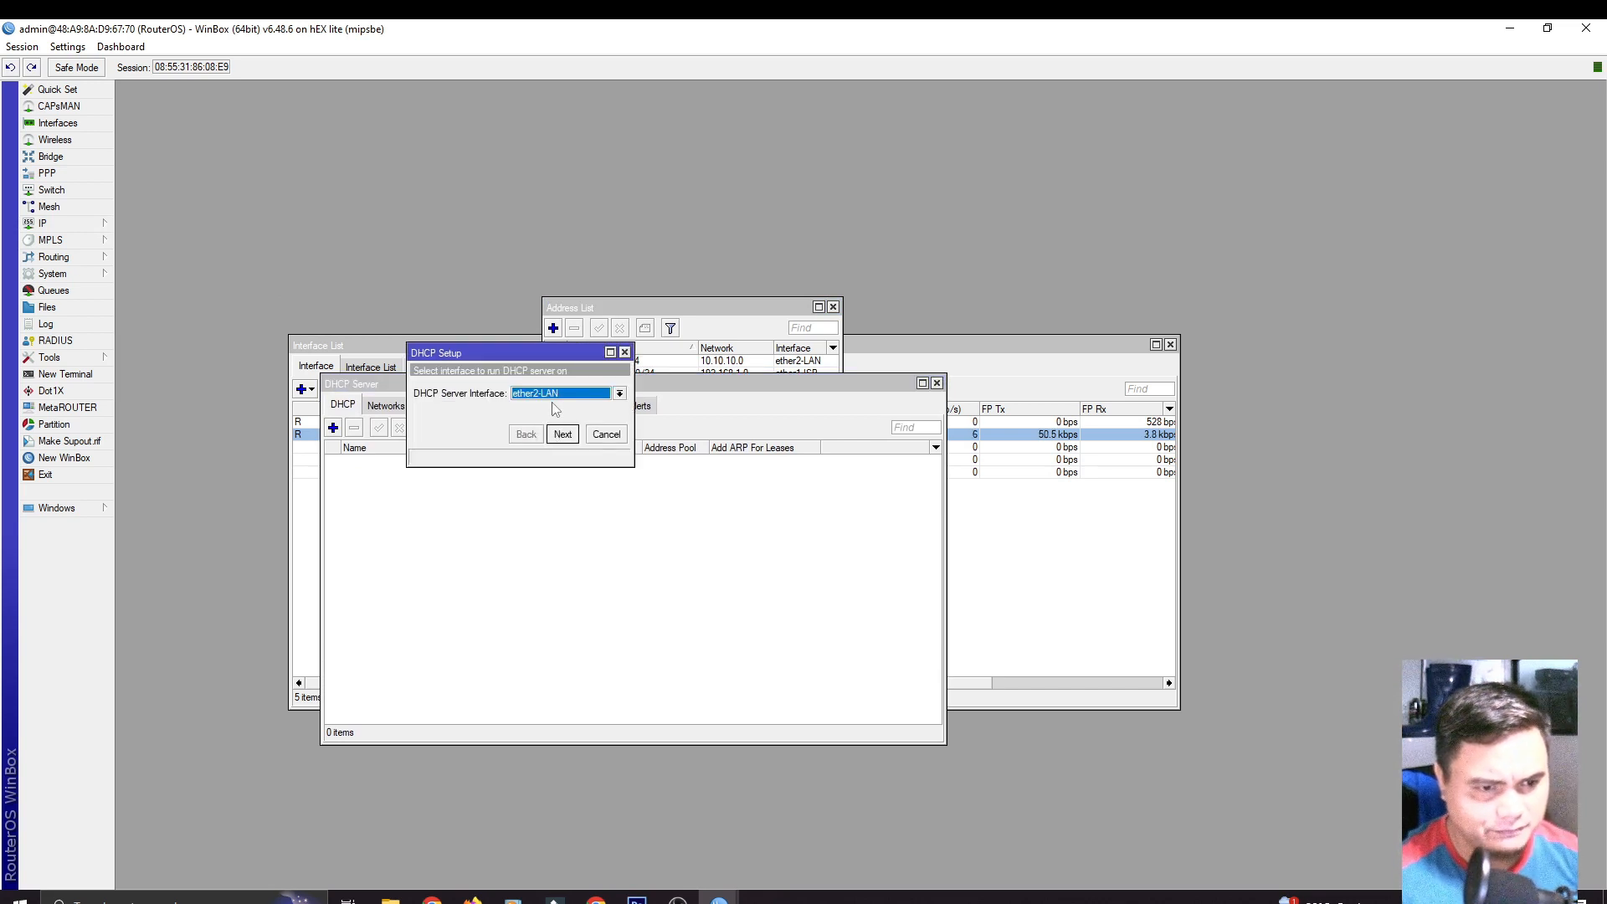
{"action": "left_click", "coordinate": [555, 396]}
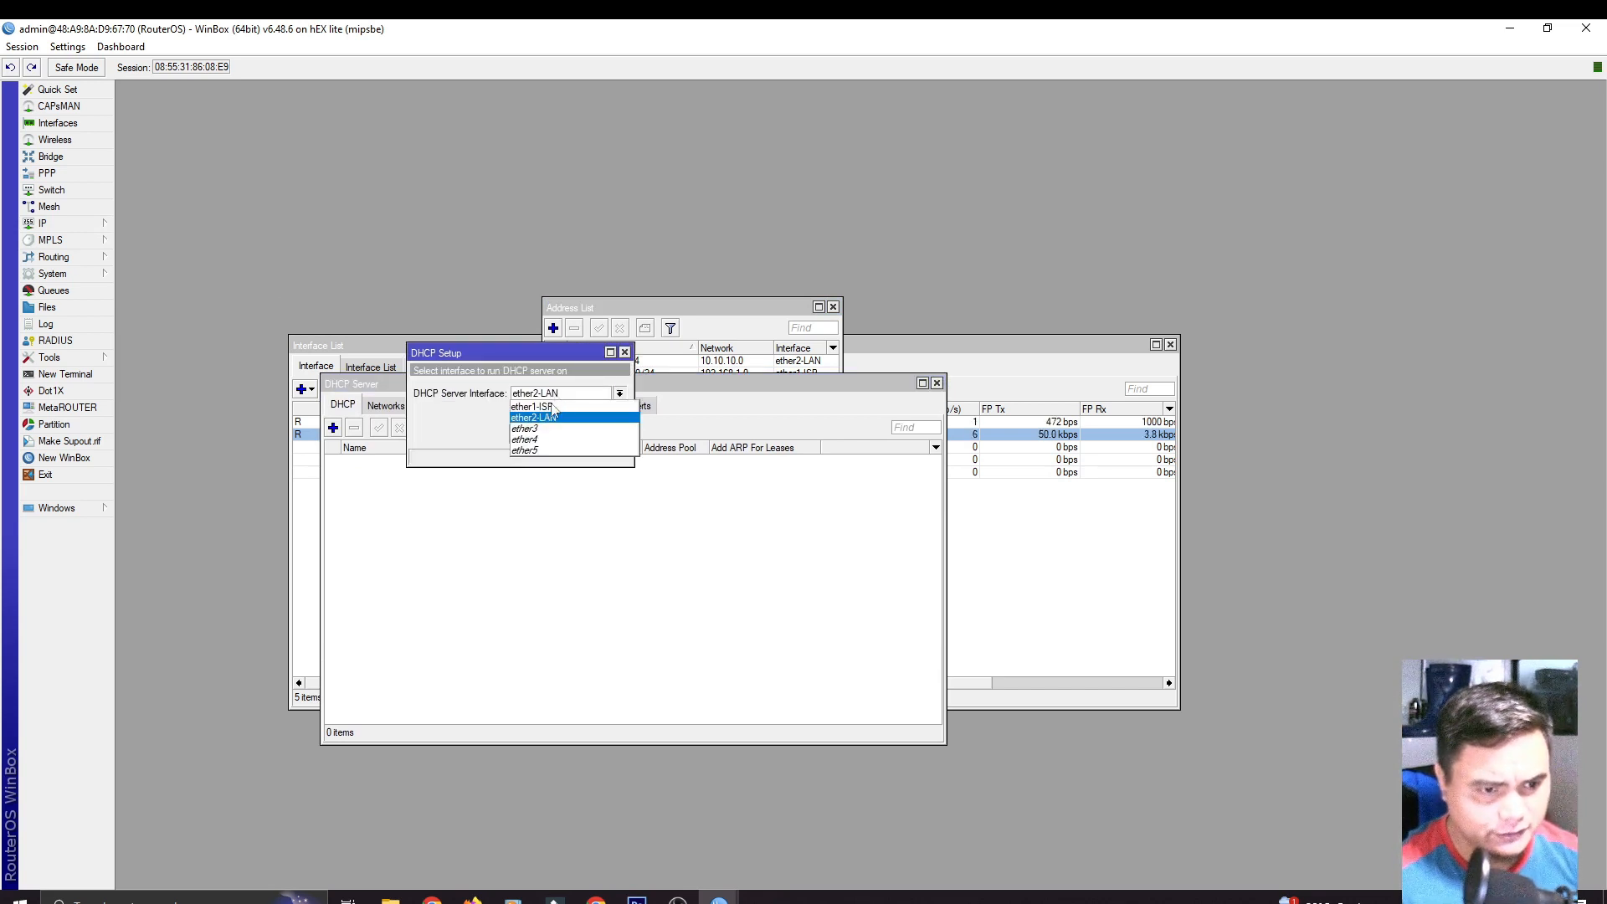
{"action": "left_click", "coordinate": [548, 417]}
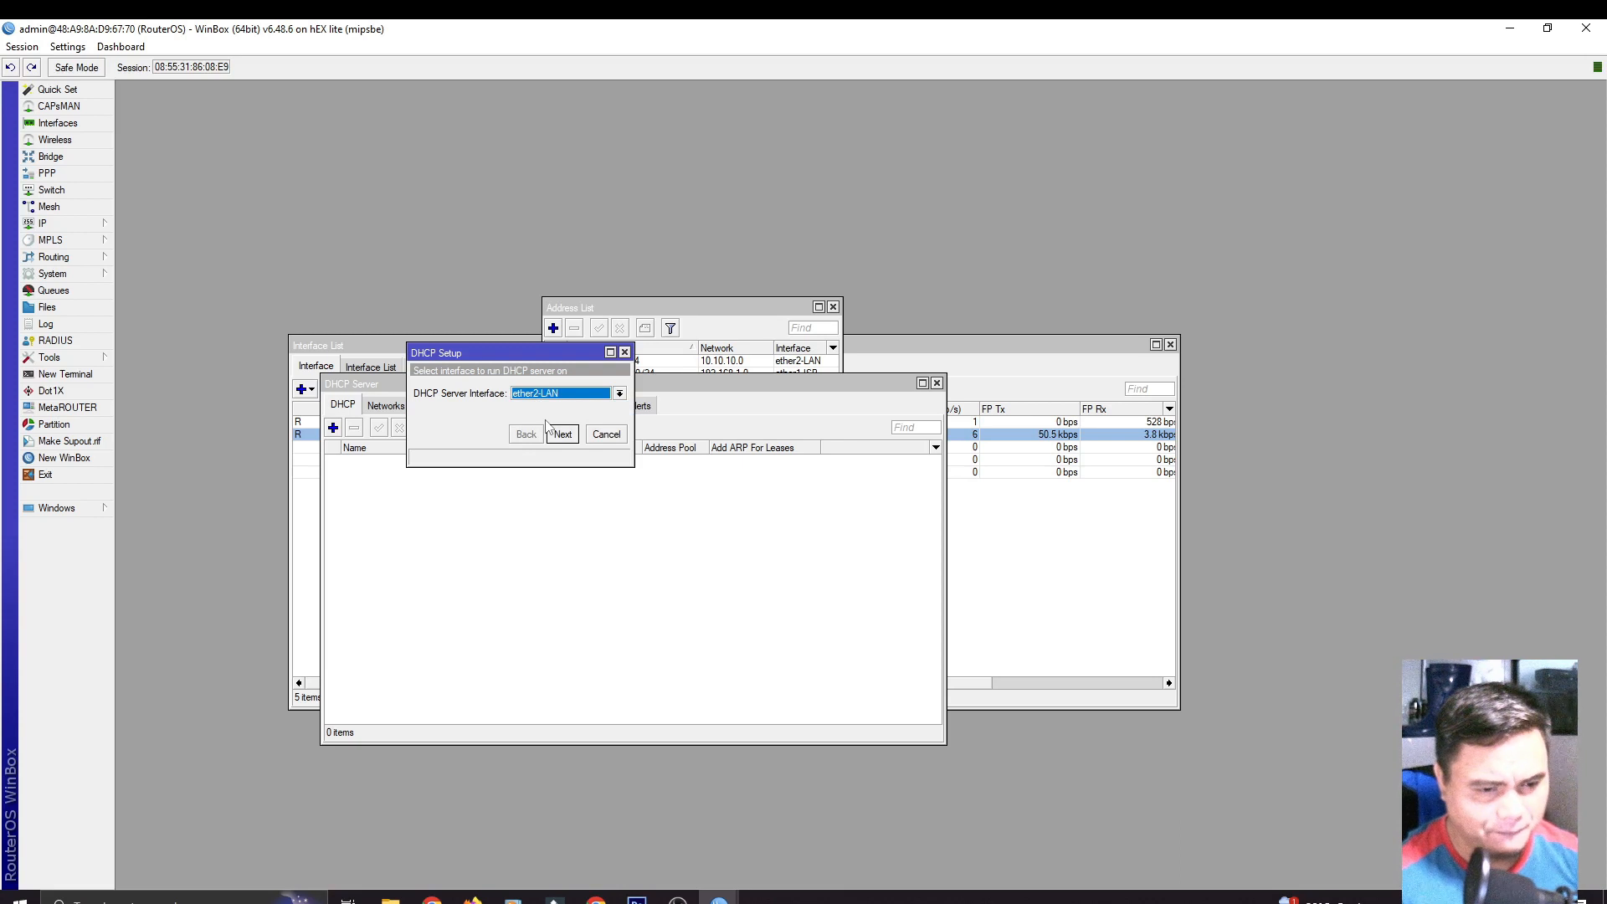
{"action": "left_click", "coordinate": [563, 435]}
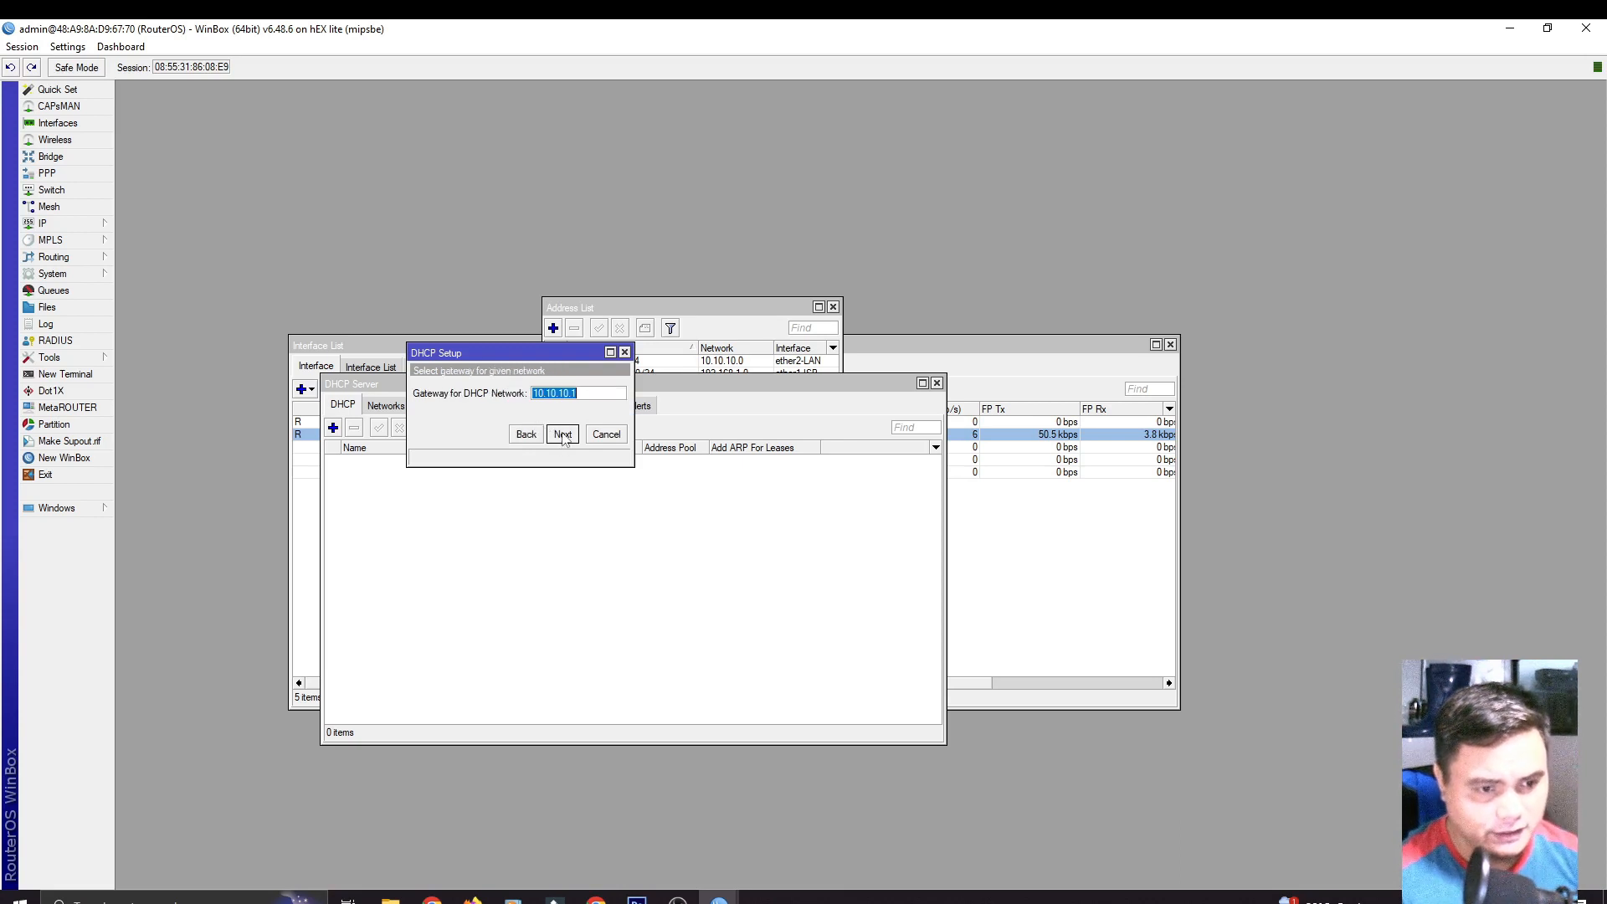
Complete the DHCP setup with gateway 10.10.10.1, the proposed address pool, DNS server 8.8.8.8 and a 00:10:00 lease time.
{"action": "left_click", "coordinate": [563, 435]}
{"action": "left_click", "coordinate": [562, 435]}
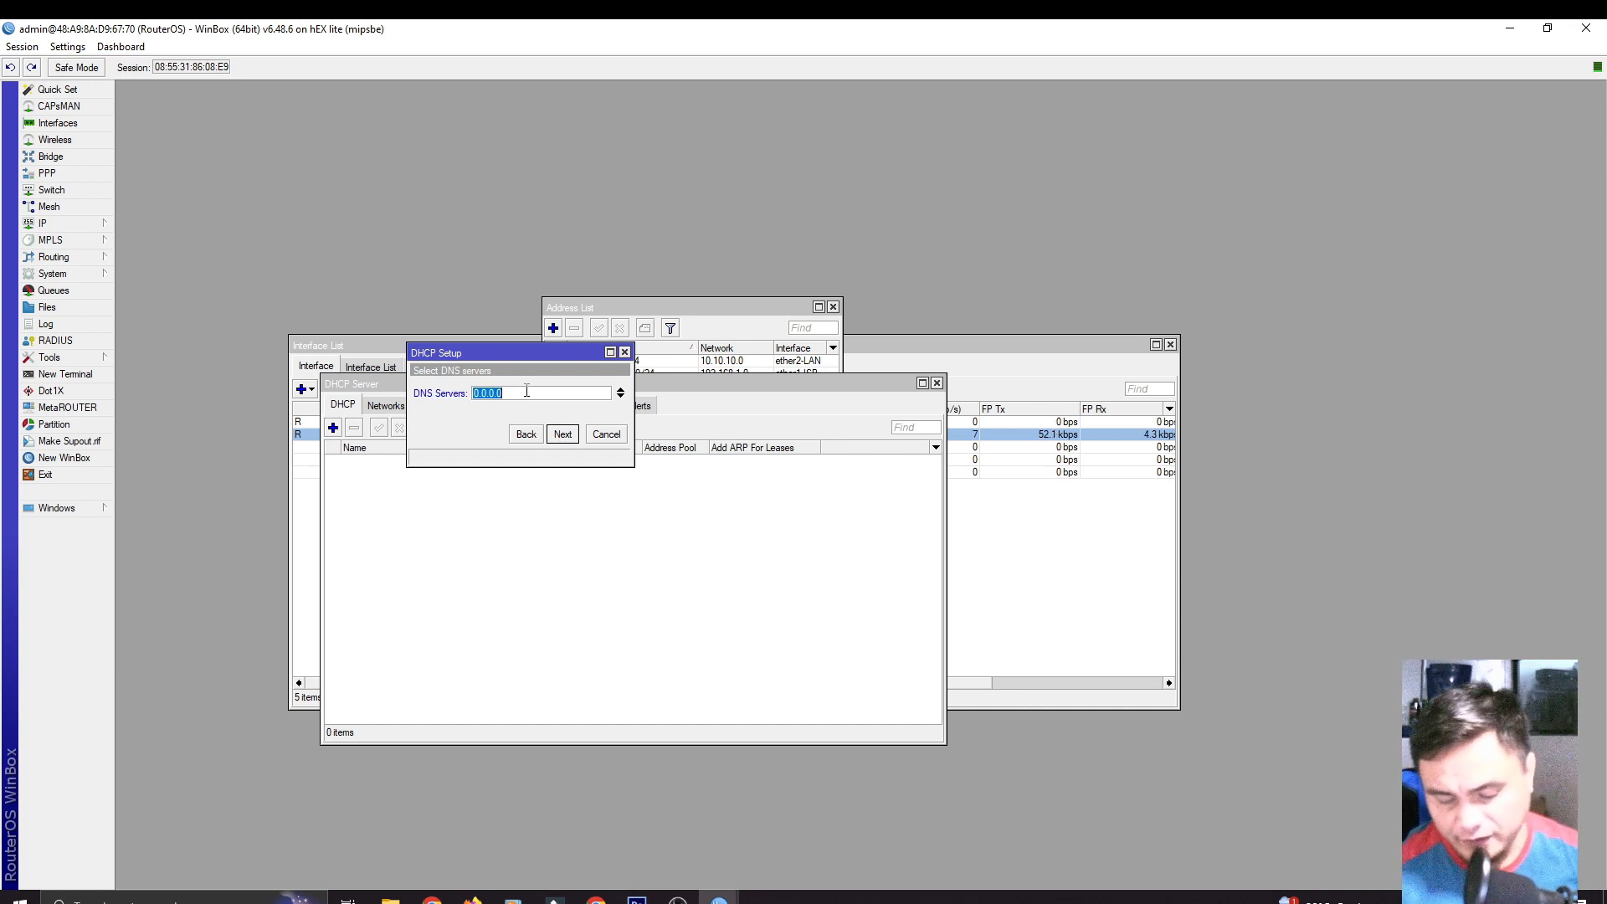
{"action": "type", "text": "8.8.8.8"}
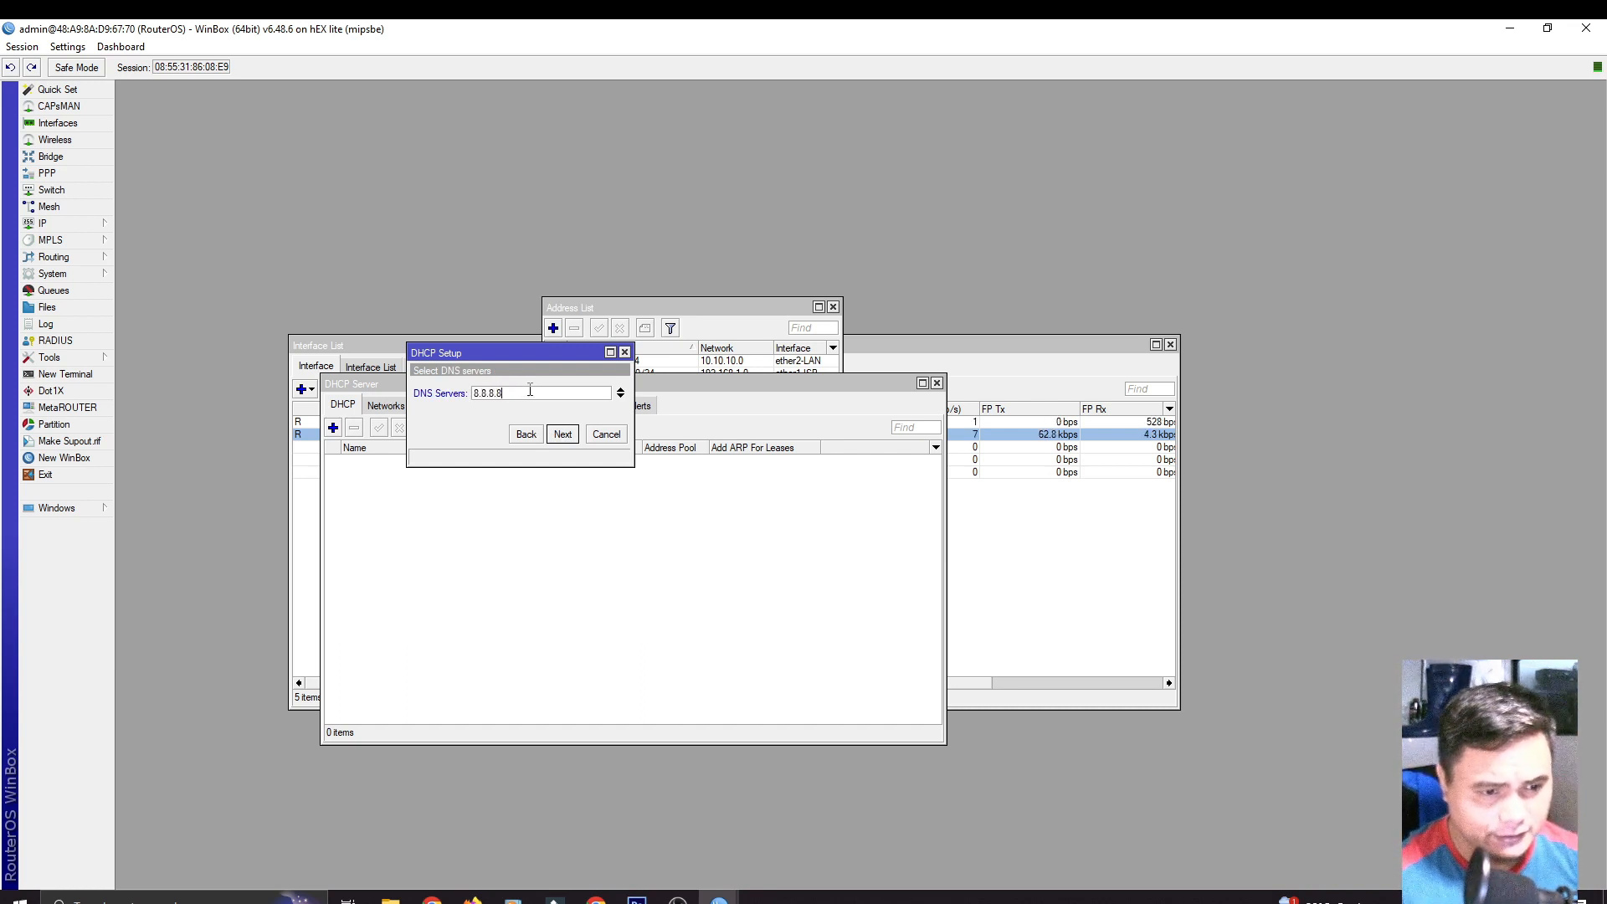
{"action": "left_click", "coordinate": [563, 434]}
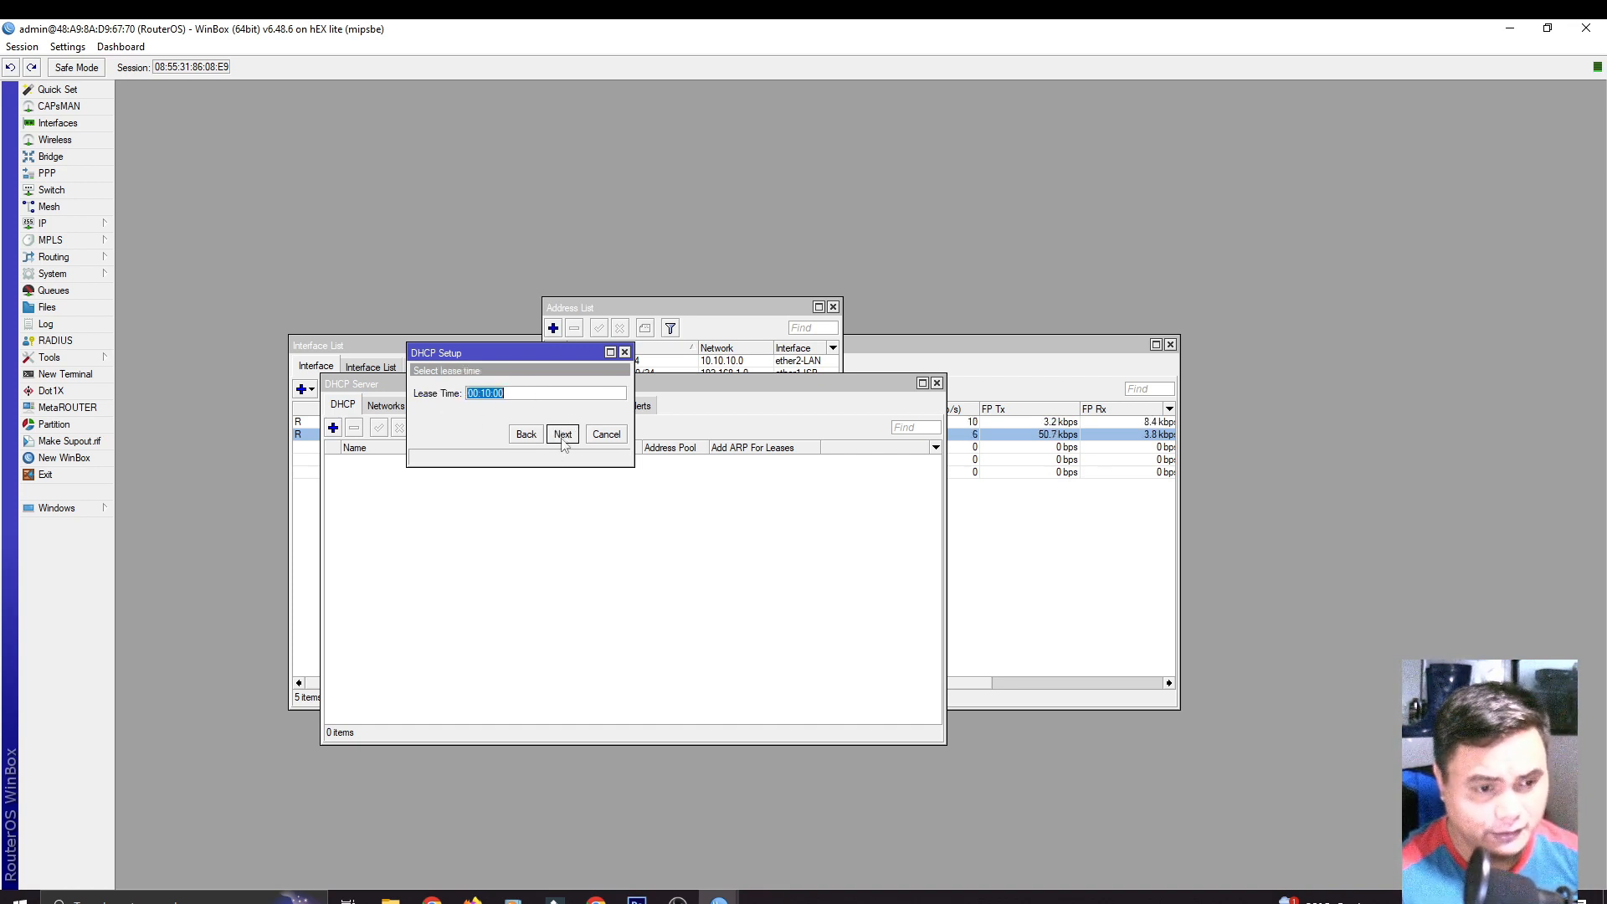
{"action": "left_click", "coordinate": [563, 434]}
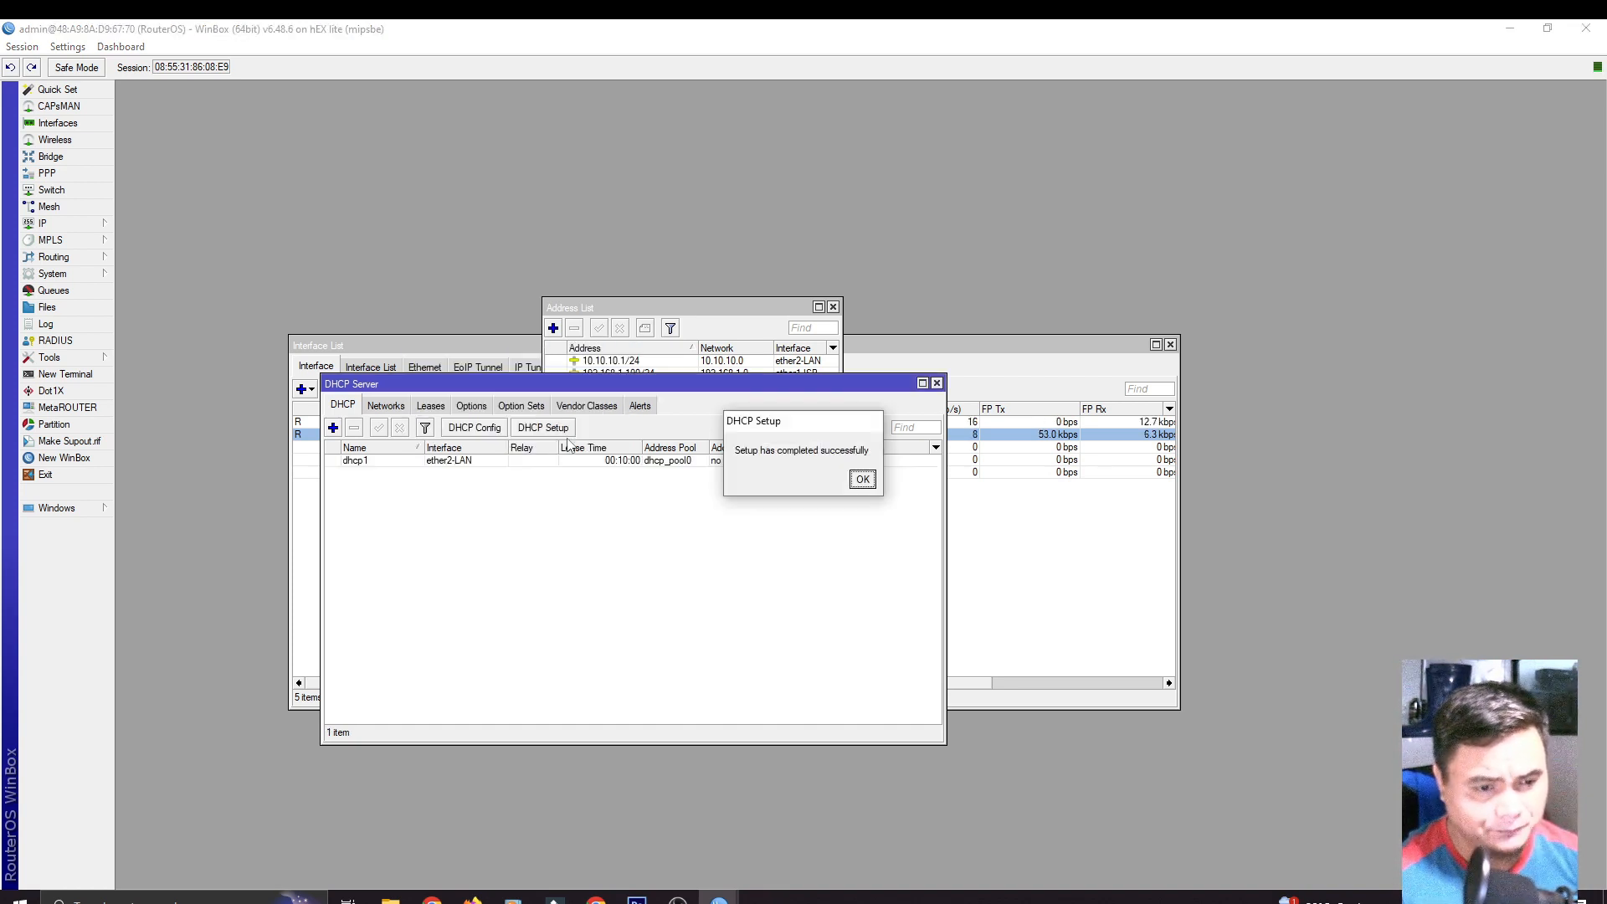
{"action": "left_click", "coordinate": [862, 479]}
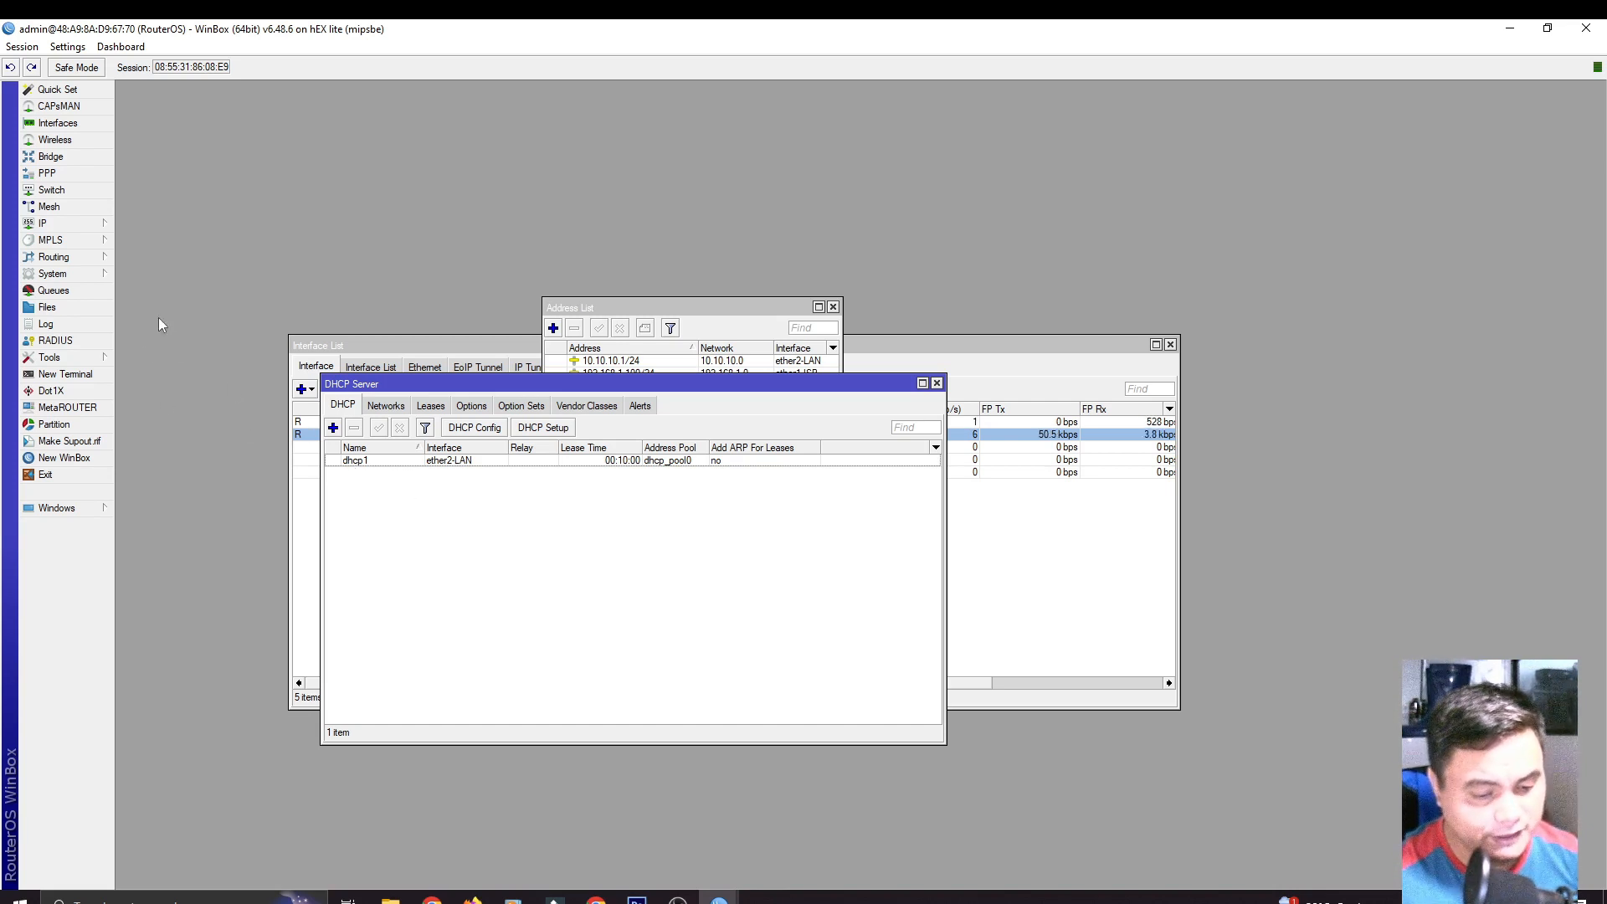
Add a default route with destination 0.0.0.0/0 and gateway 192.168.1.1.
{"action": "left_click", "coordinate": [67, 223]}
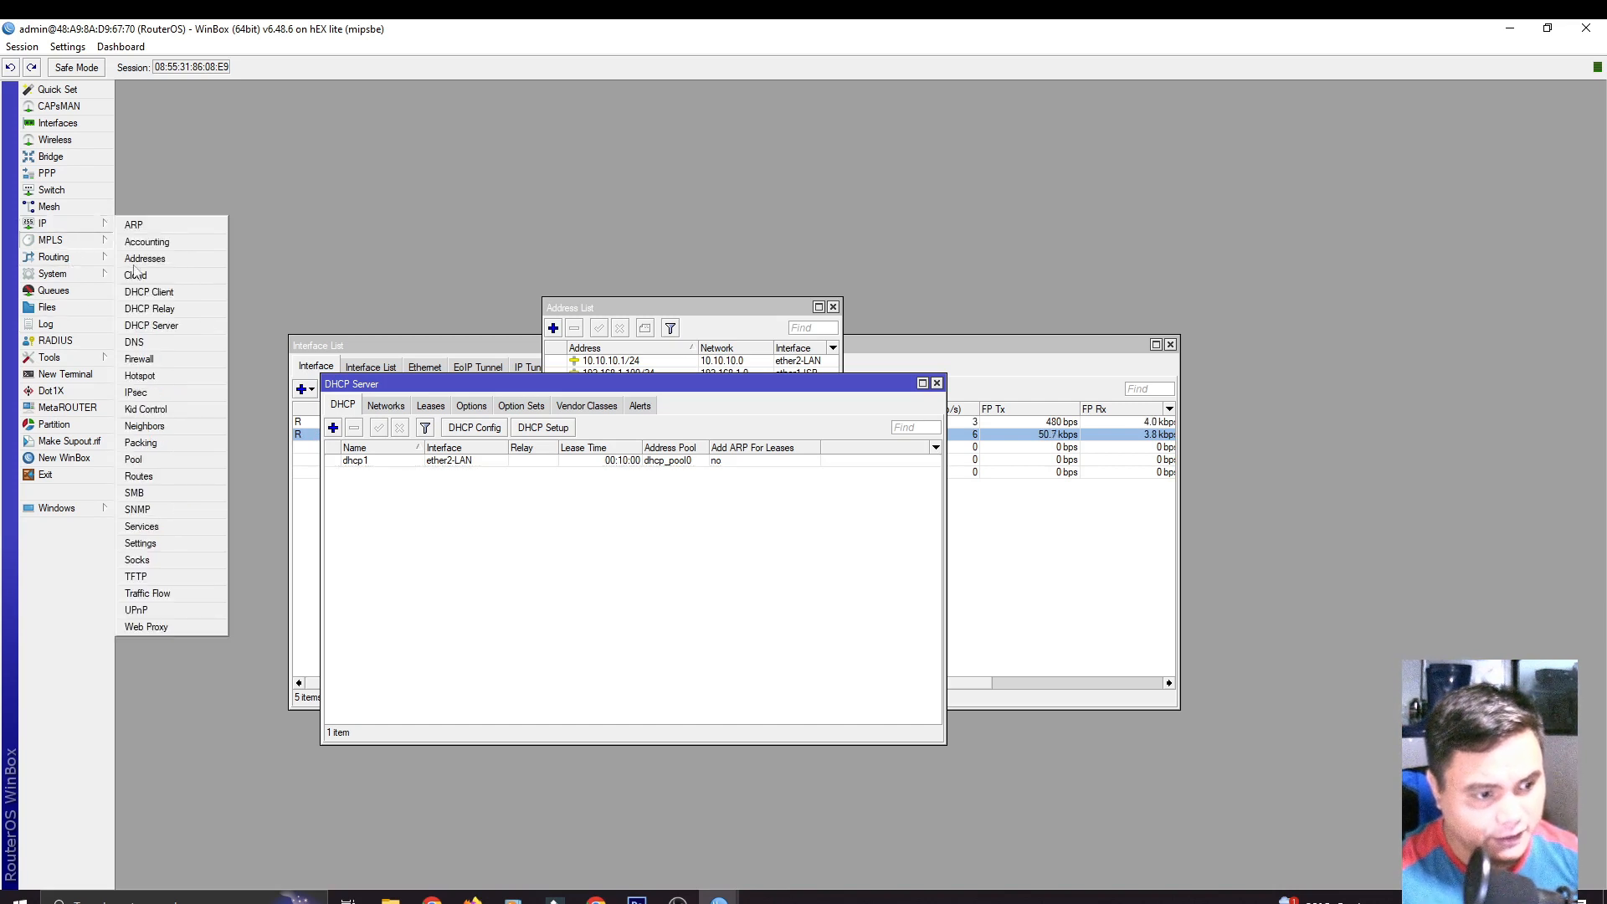
{"action": "left_click", "coordinate": [166, 475]}
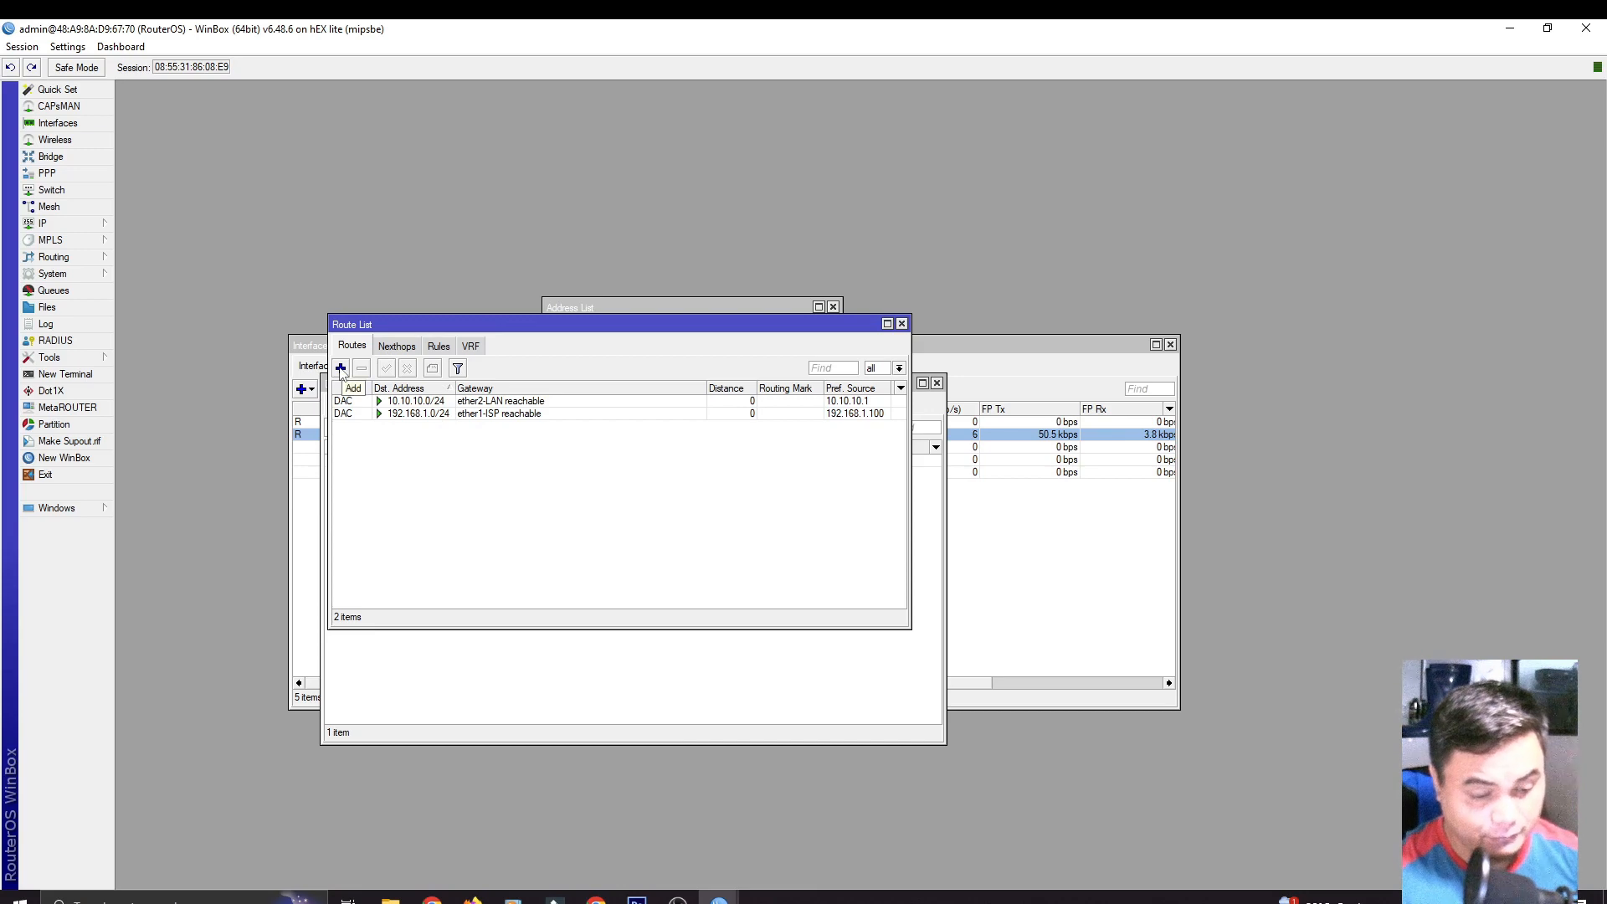
{"action": "left_click", "coordinate": [341, 368]}
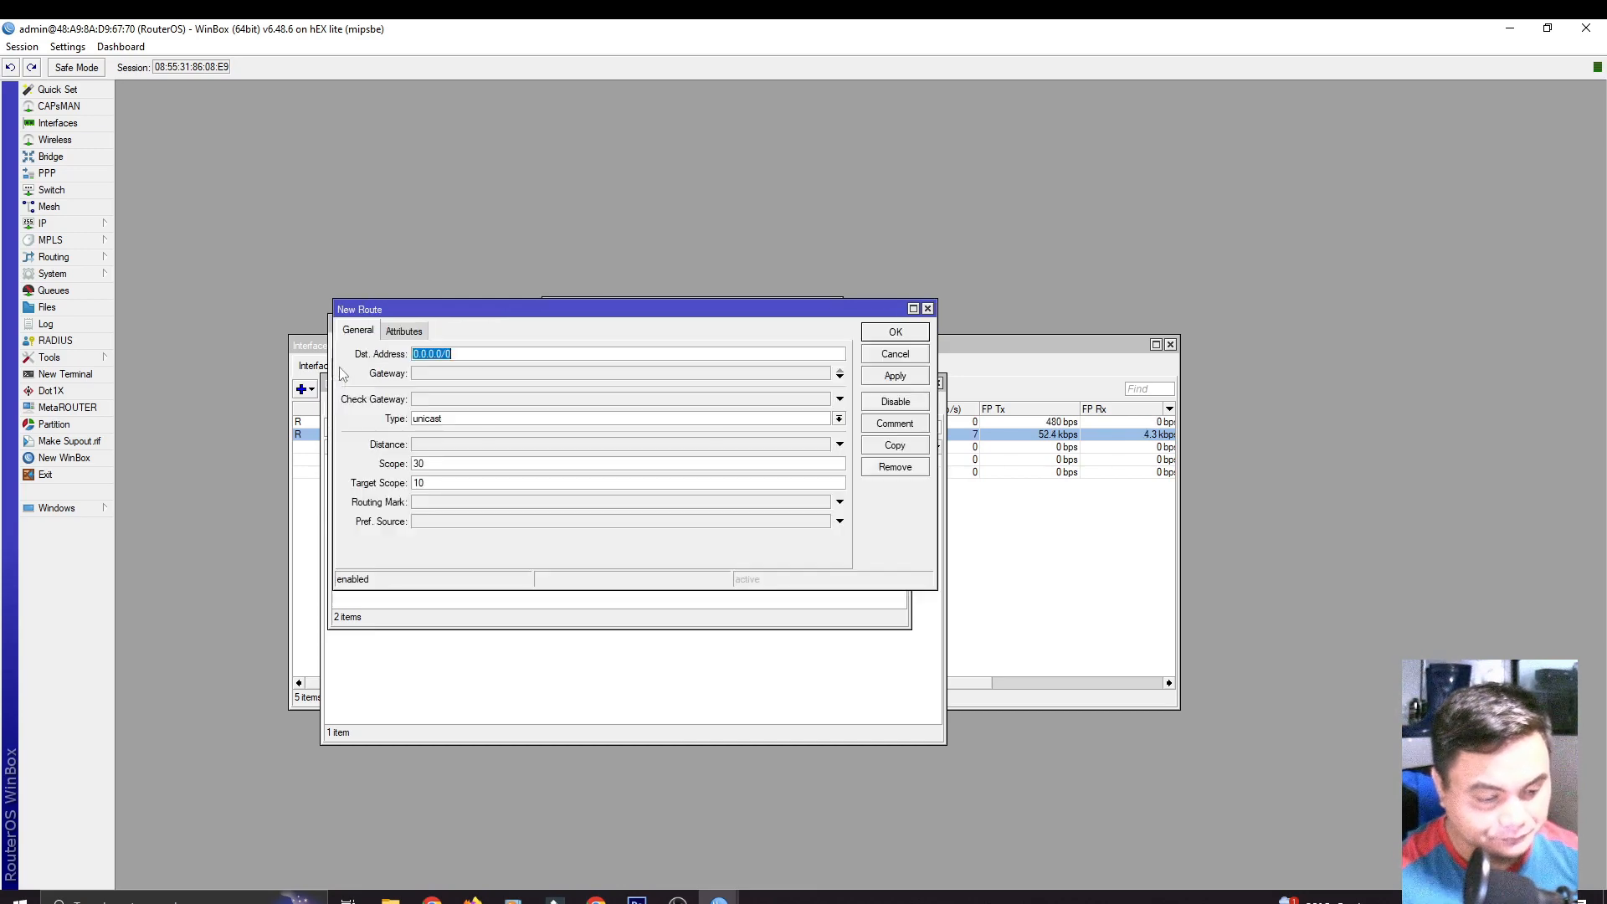
{"action": "left_click", "coordinate": [433, 374]}
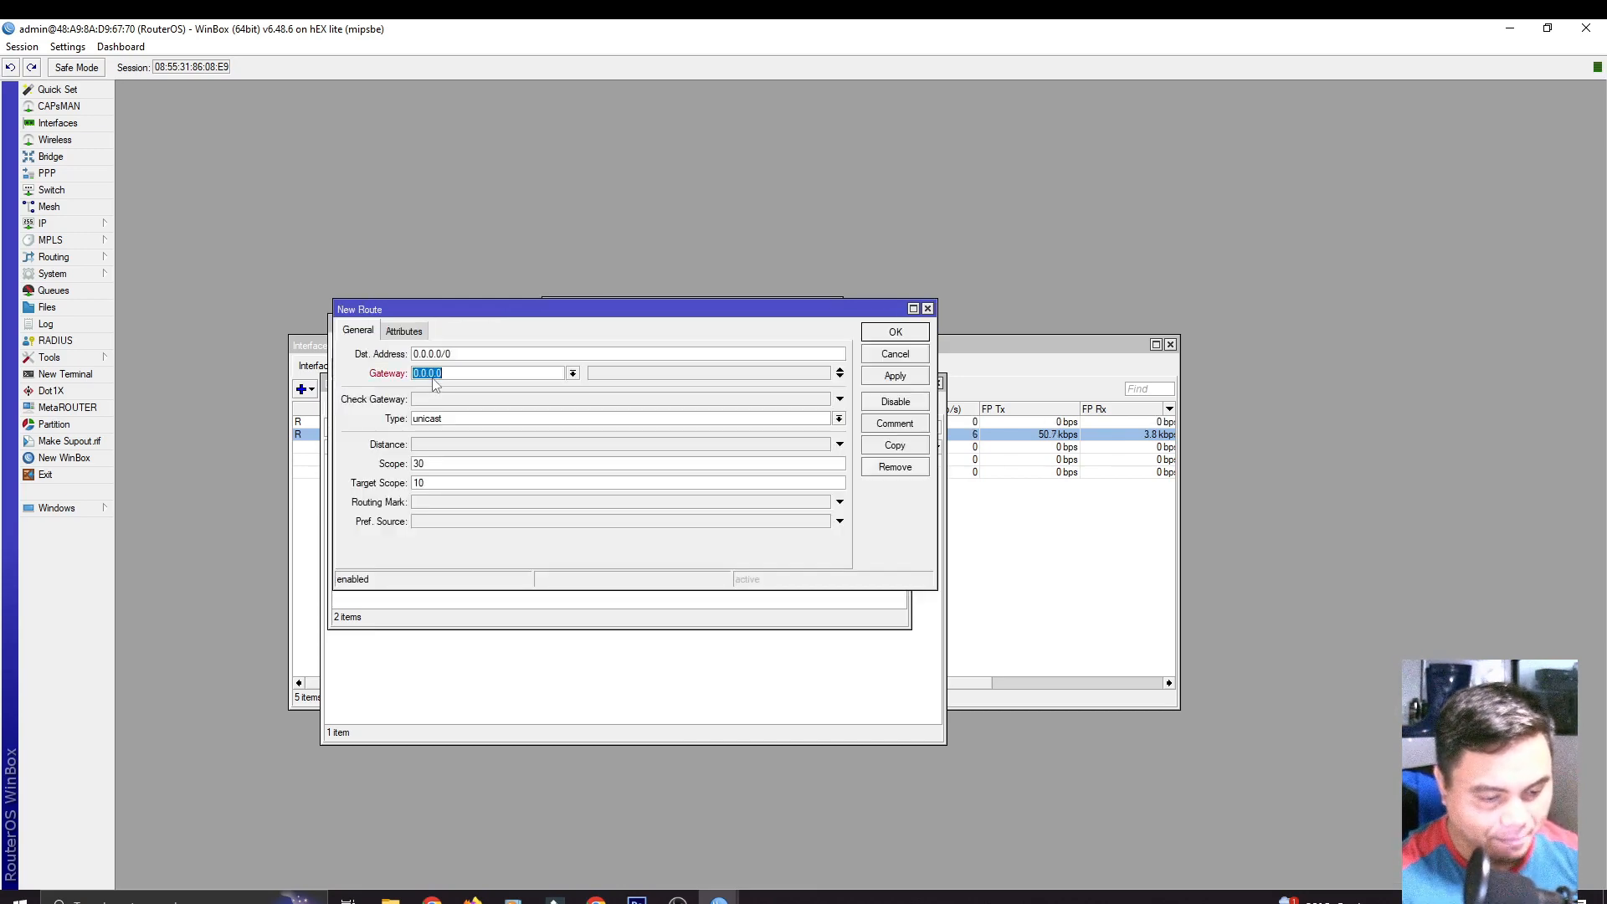
{"action": "type", "text": "192.168.1.1"}
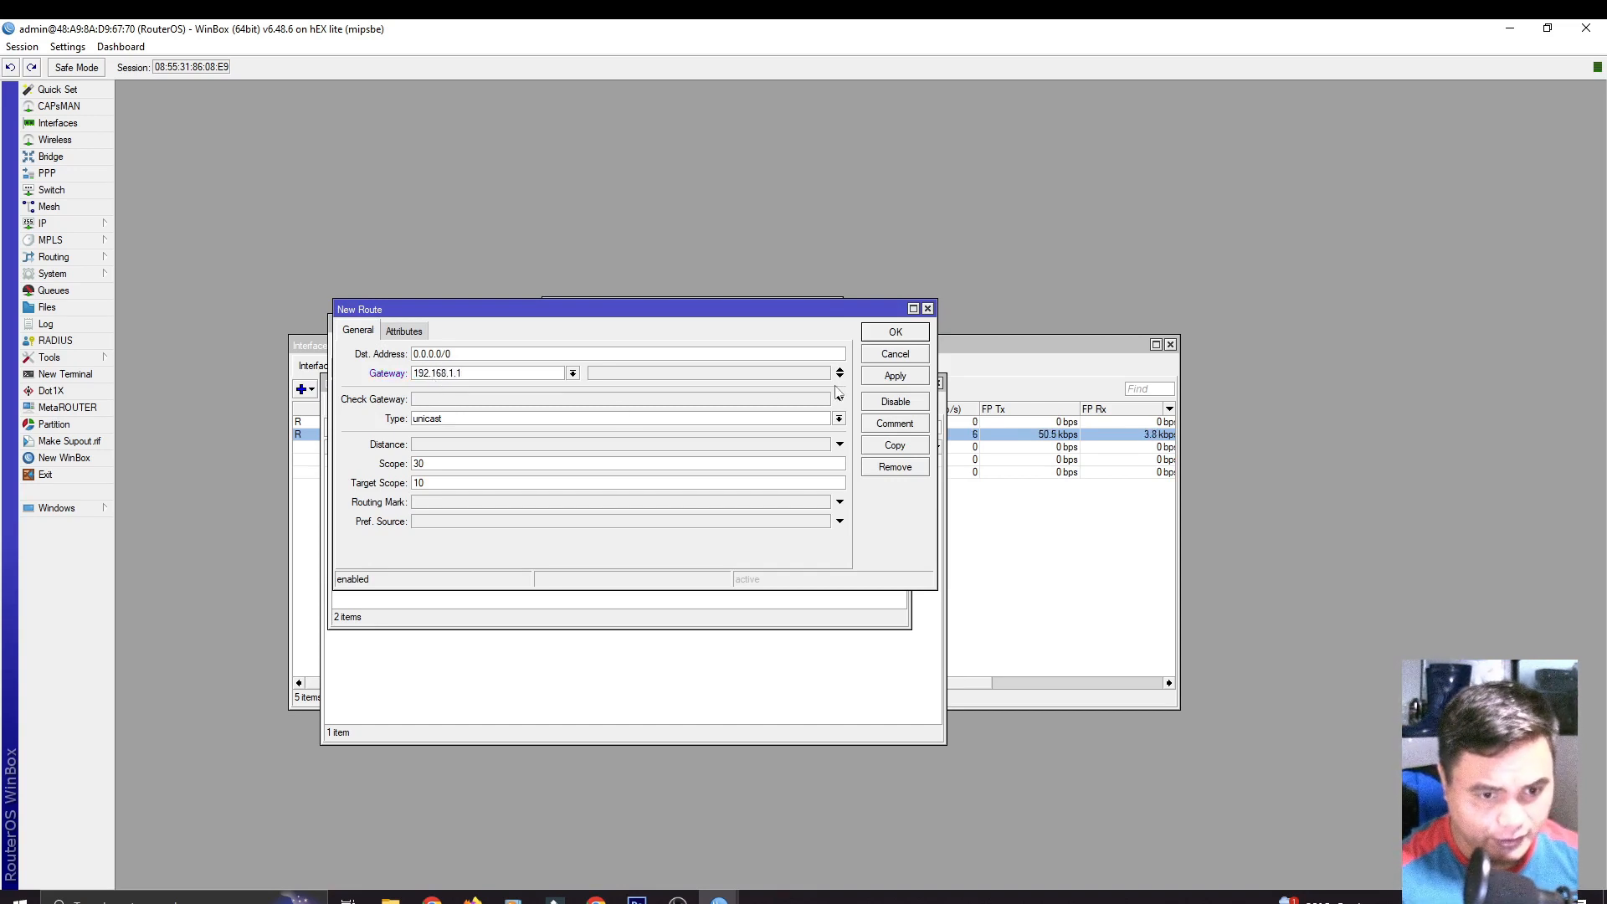
{"action": "left_click", "coordinate": [894, 376]}
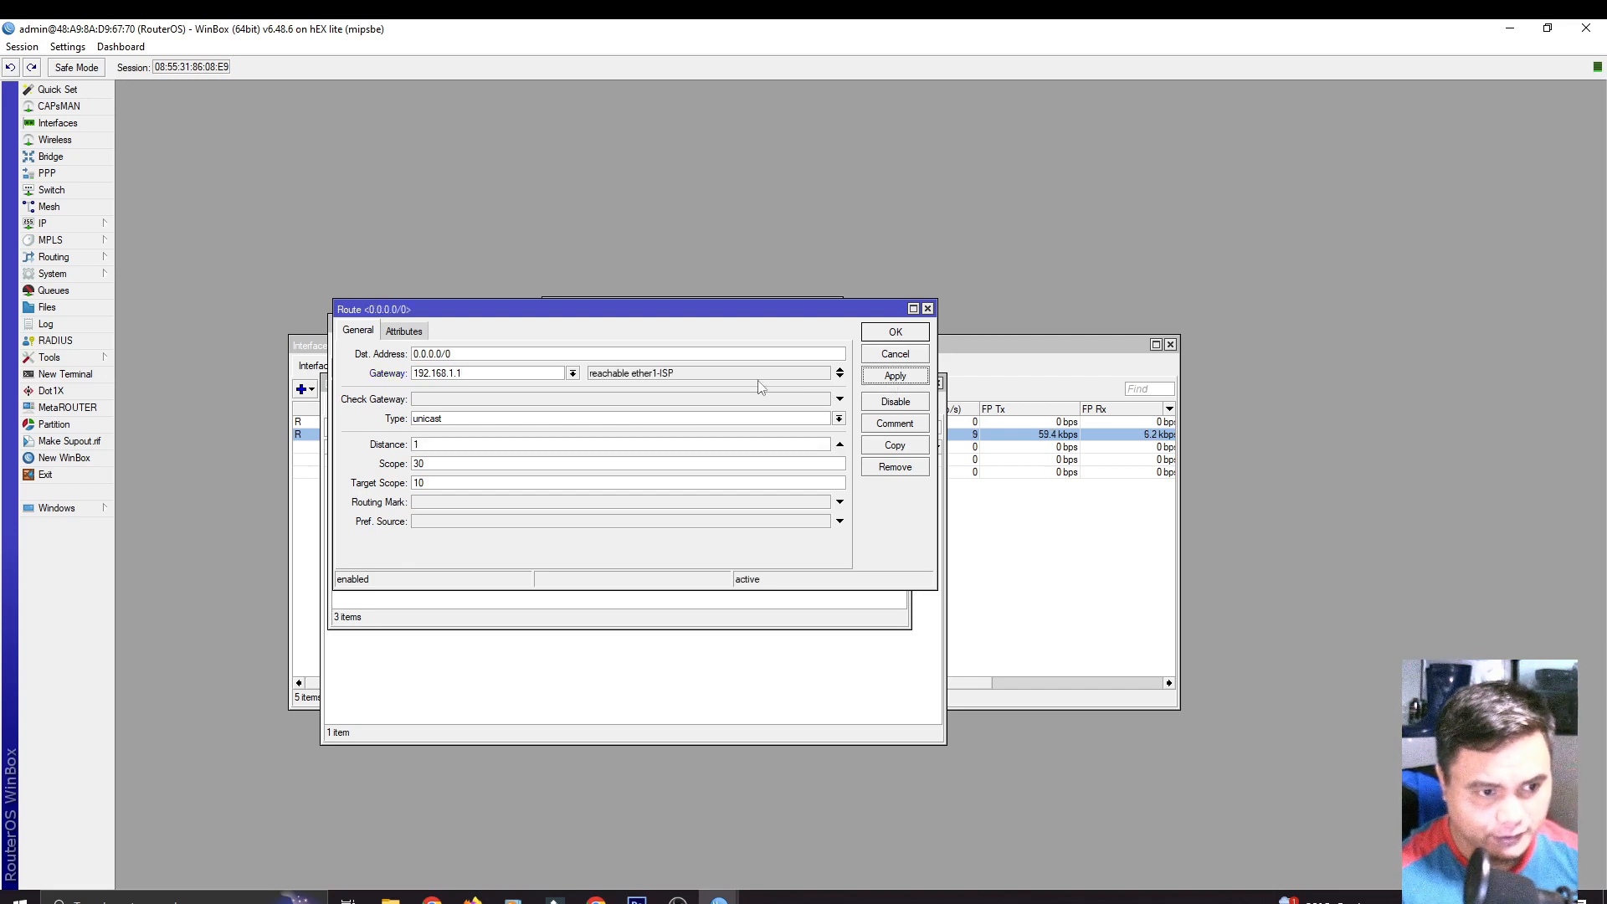
{"action": "left_click", "coordinate": [890, 335]}
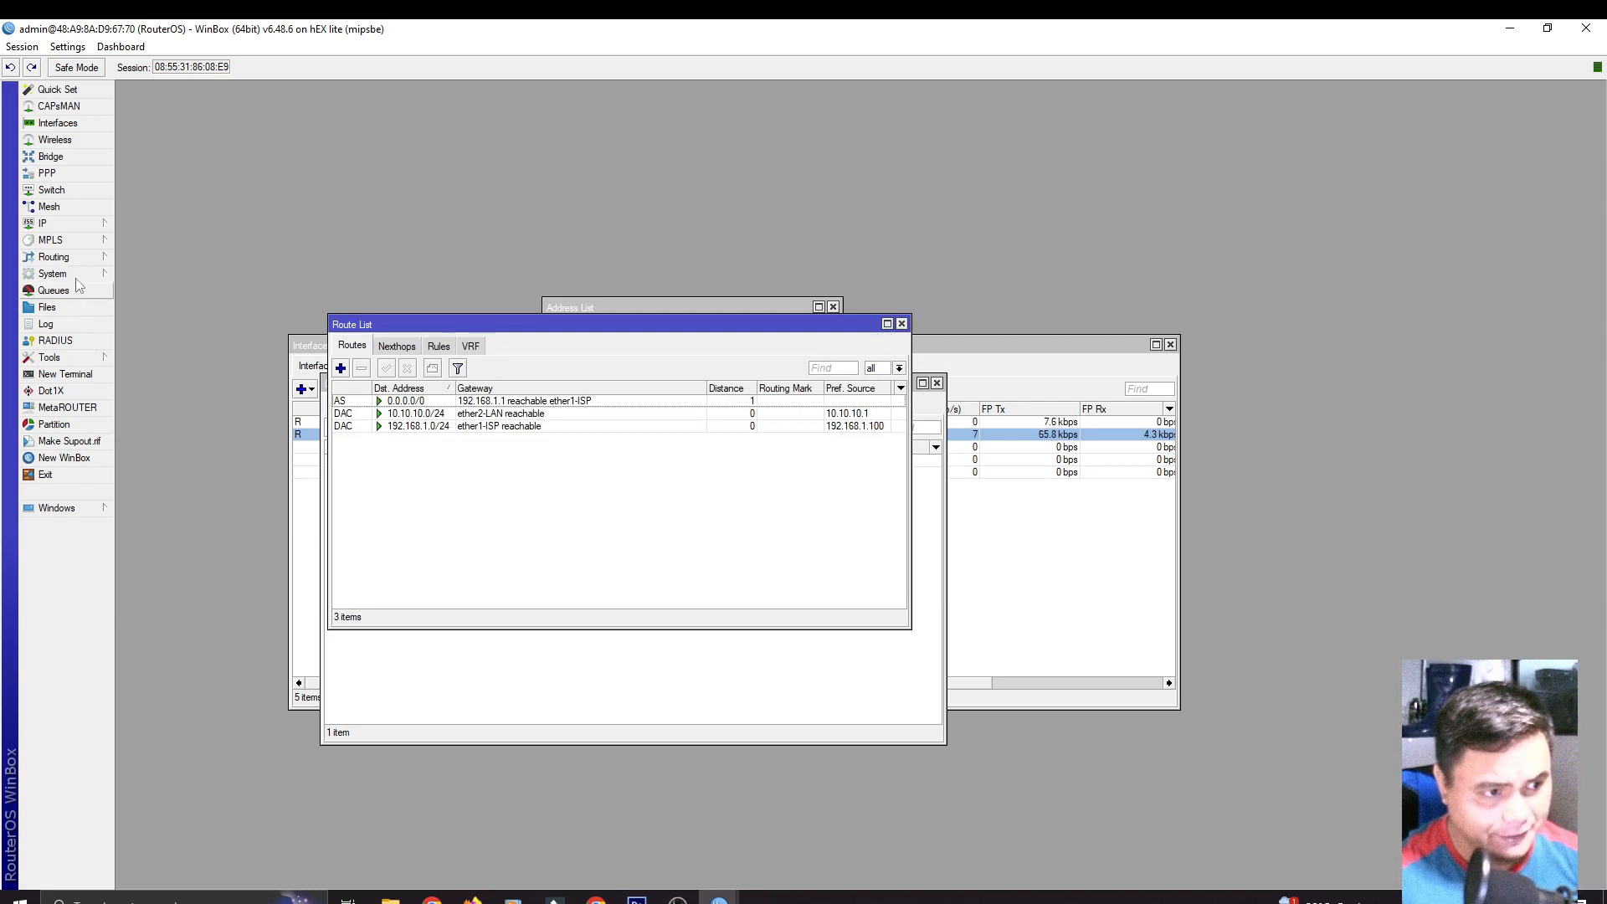
Create a new firewall NAT rule in the srcnat chain with ether1-ISP as the out interface.
{"action": "left_click", "coordinate": [73, 228]}
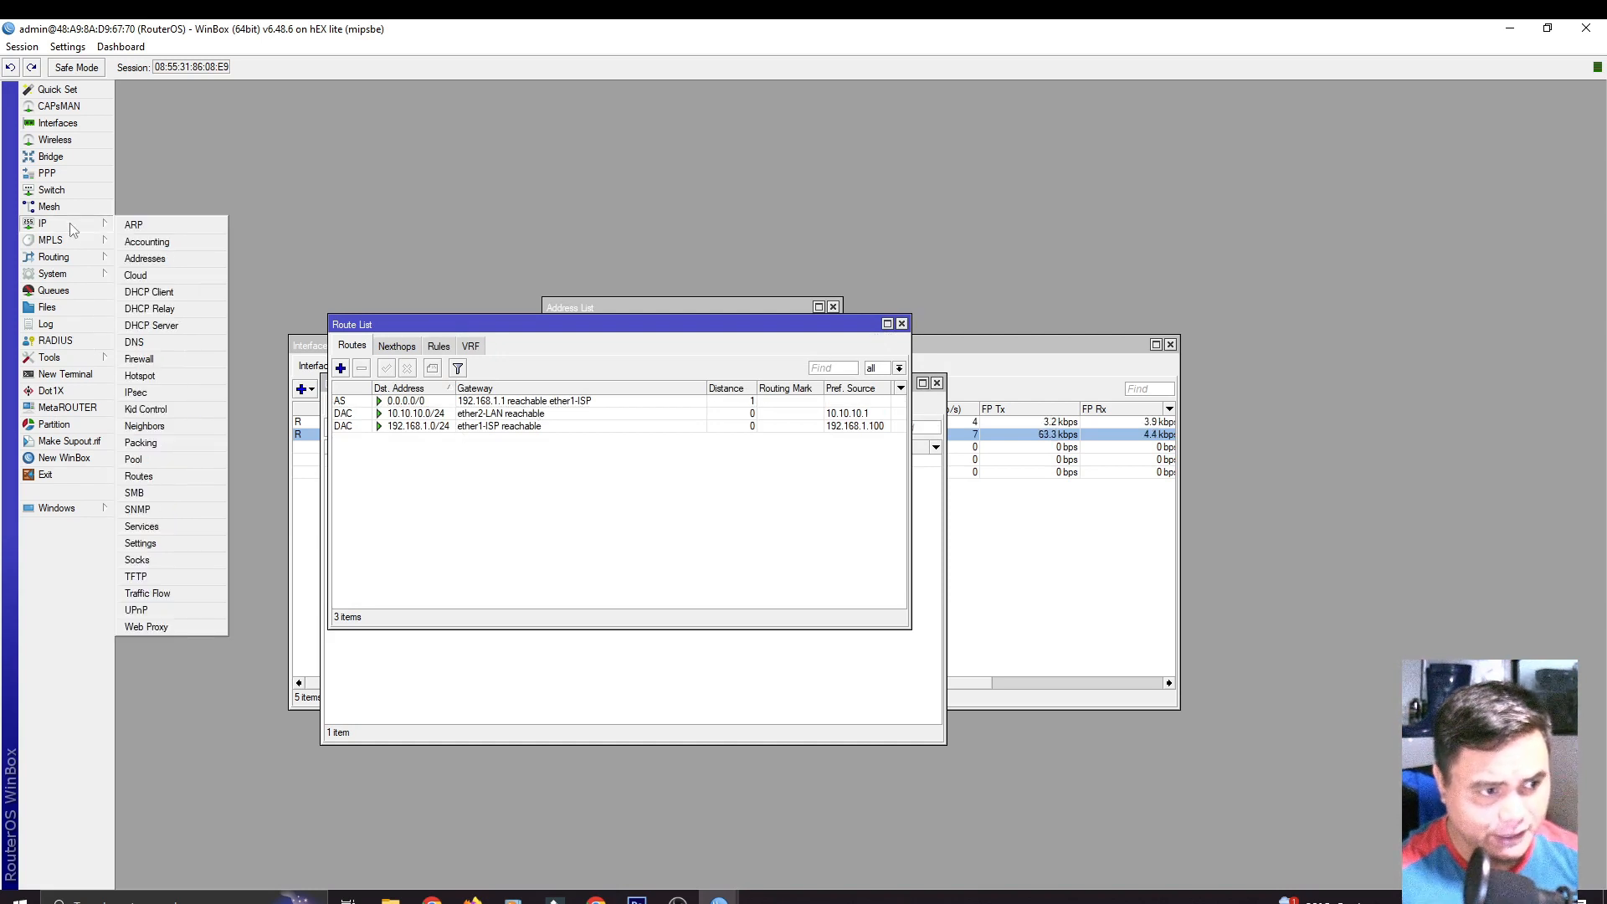
{"action": "left_click", "coordinate": [157, 364]}
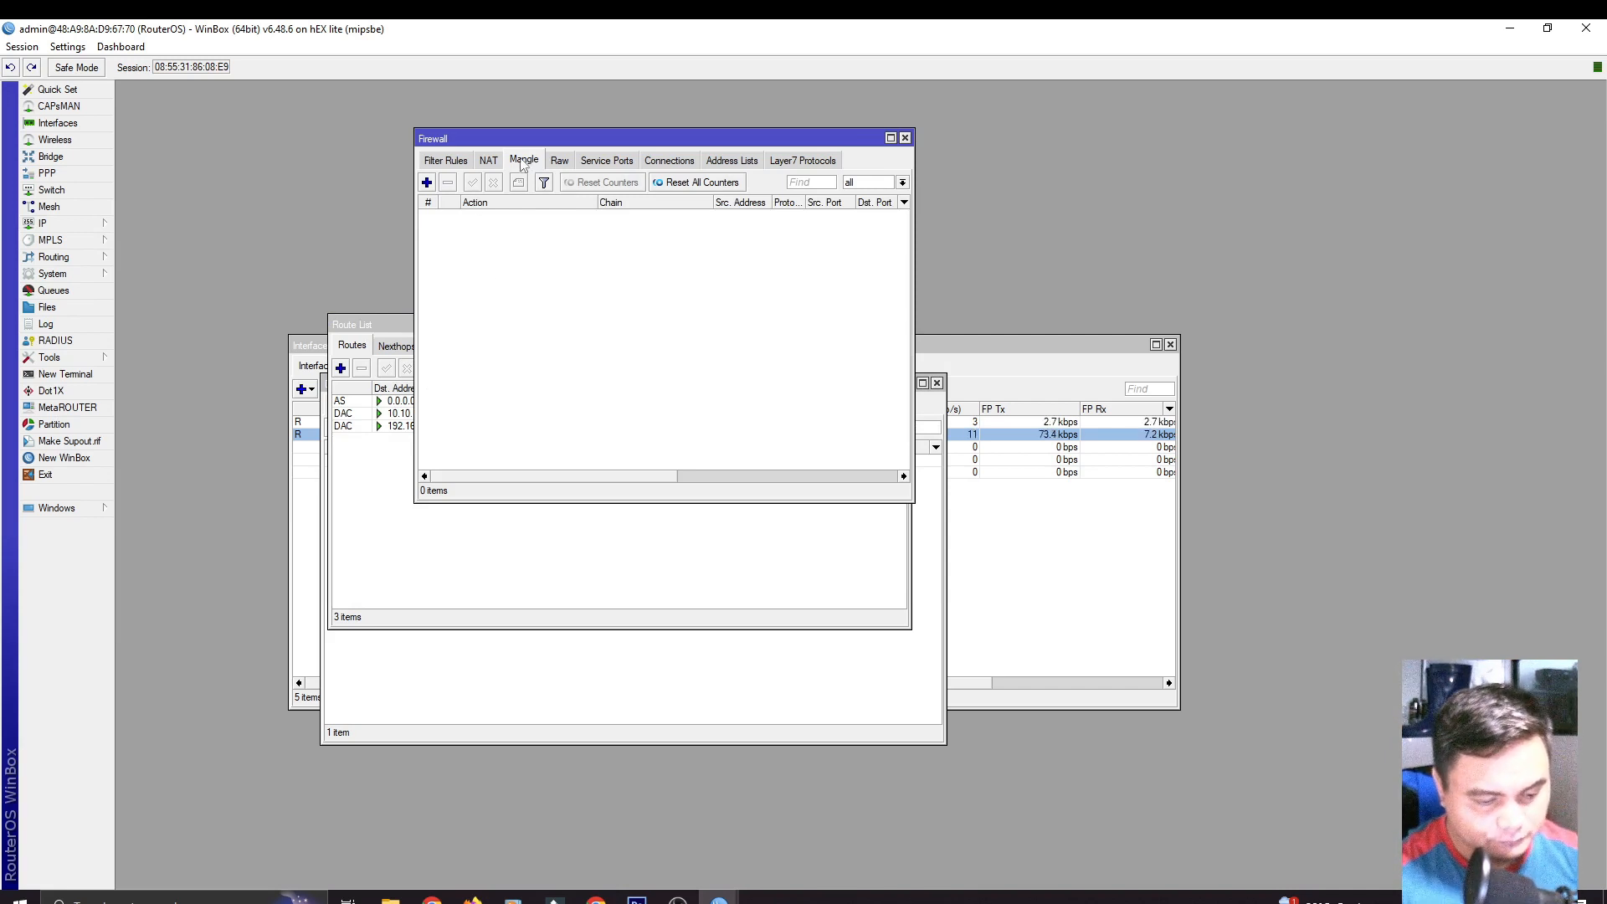
{"action": "left_click", "coordinate": [488, 162]}
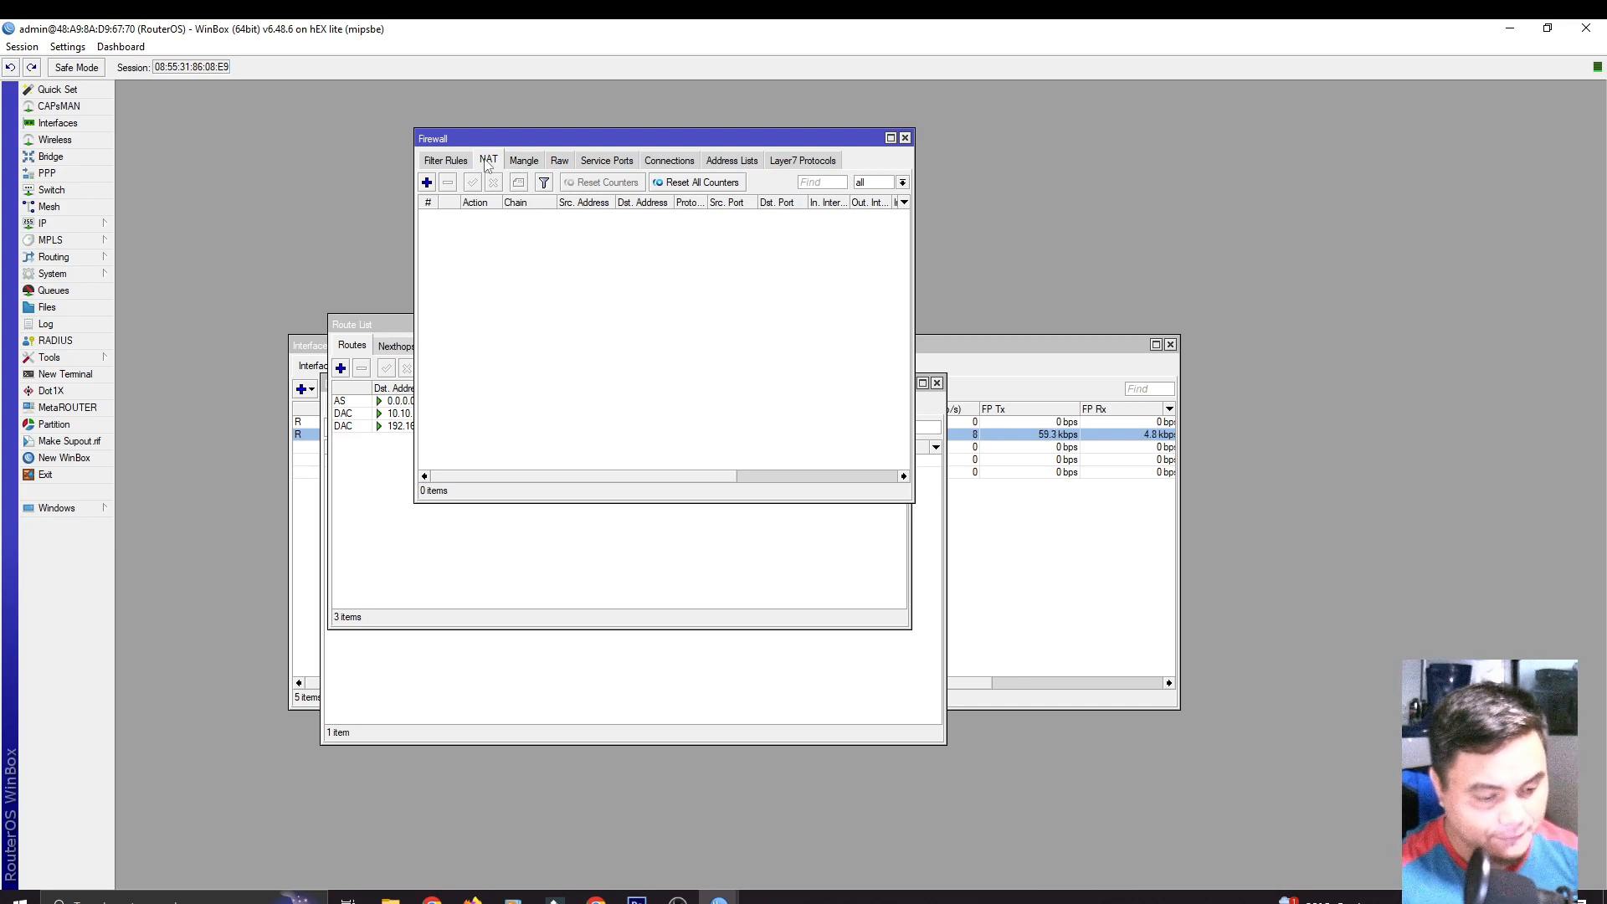
{"action": "left_click", "coordinate": [427, 182]}
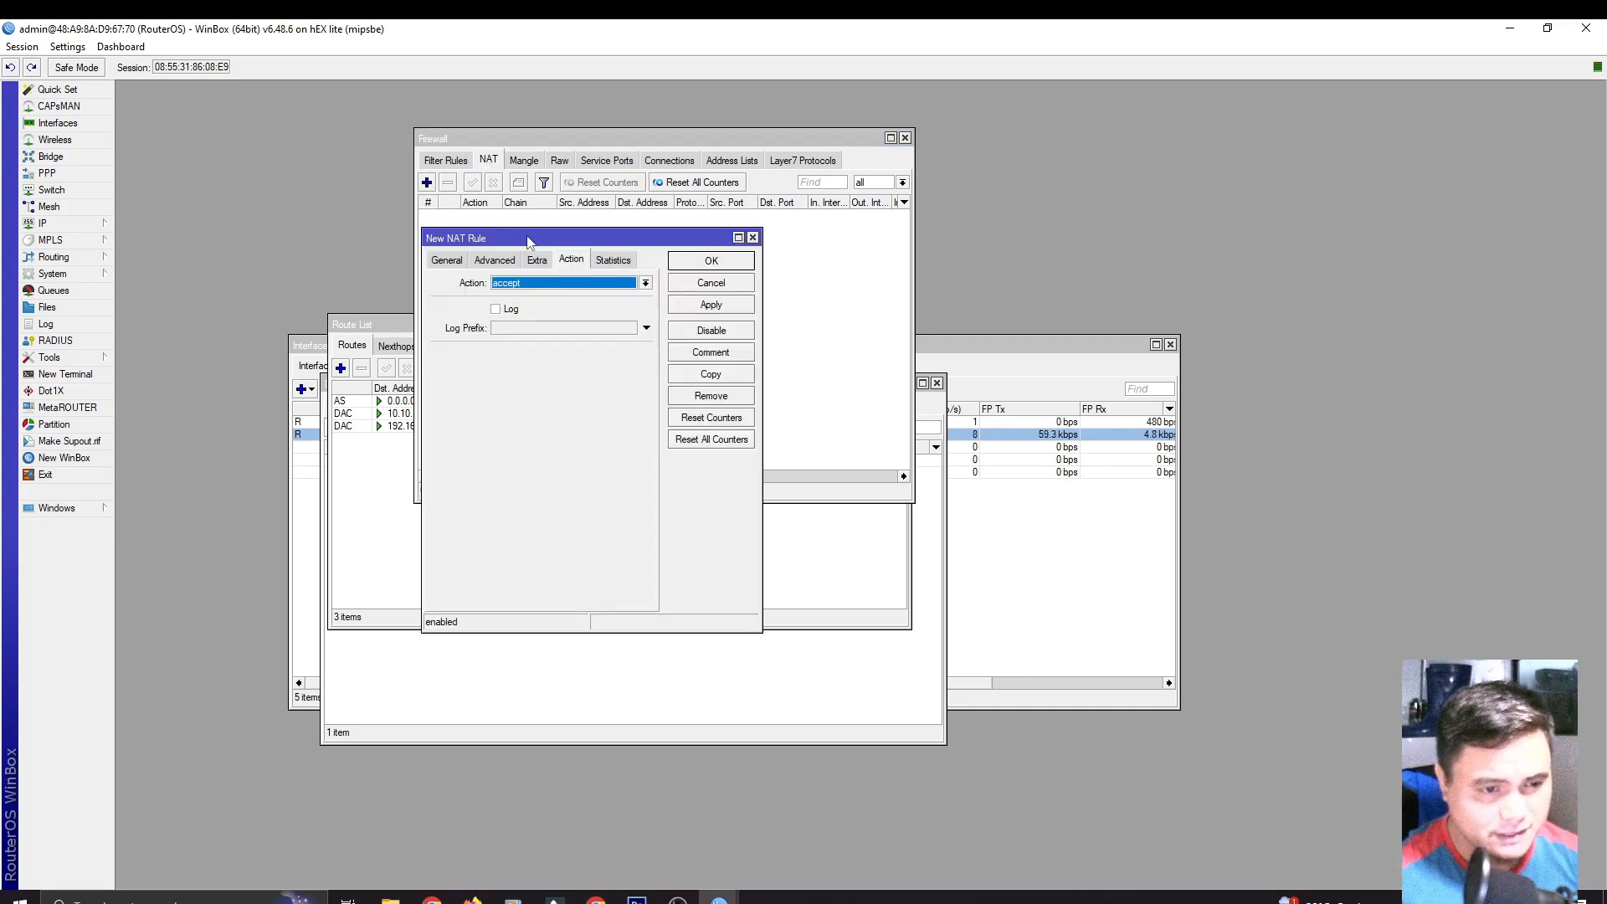
{"action": "left_click_drag", "start_coordinate": [528, 241], "coordinate": [543, 225]}
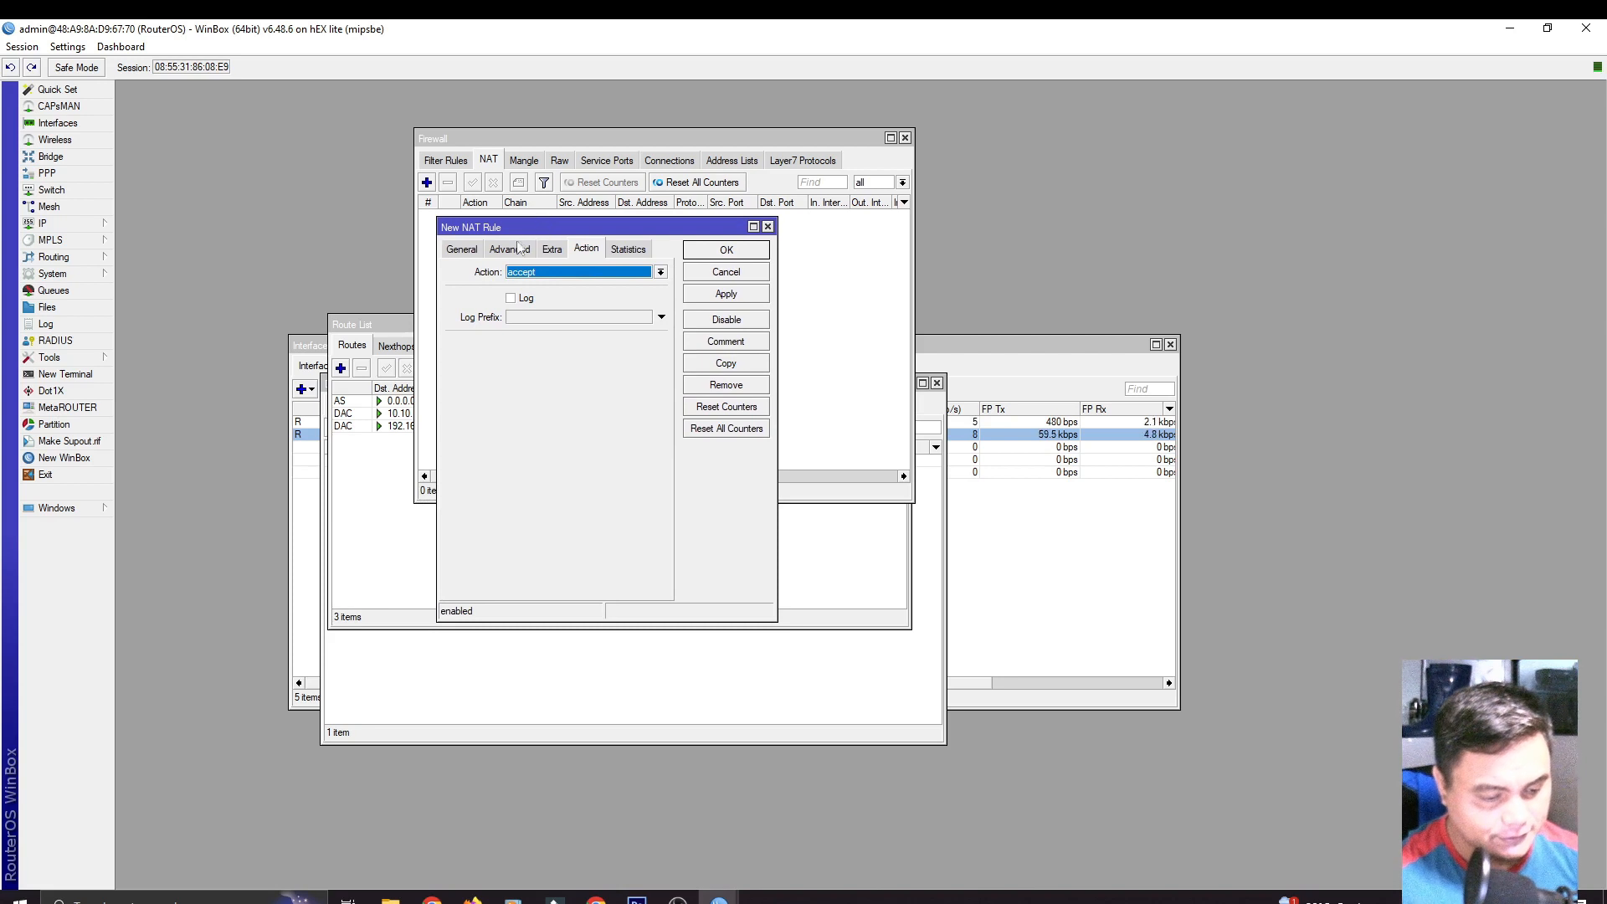
{"action": "left_click", "coordinate": [466, 251]}
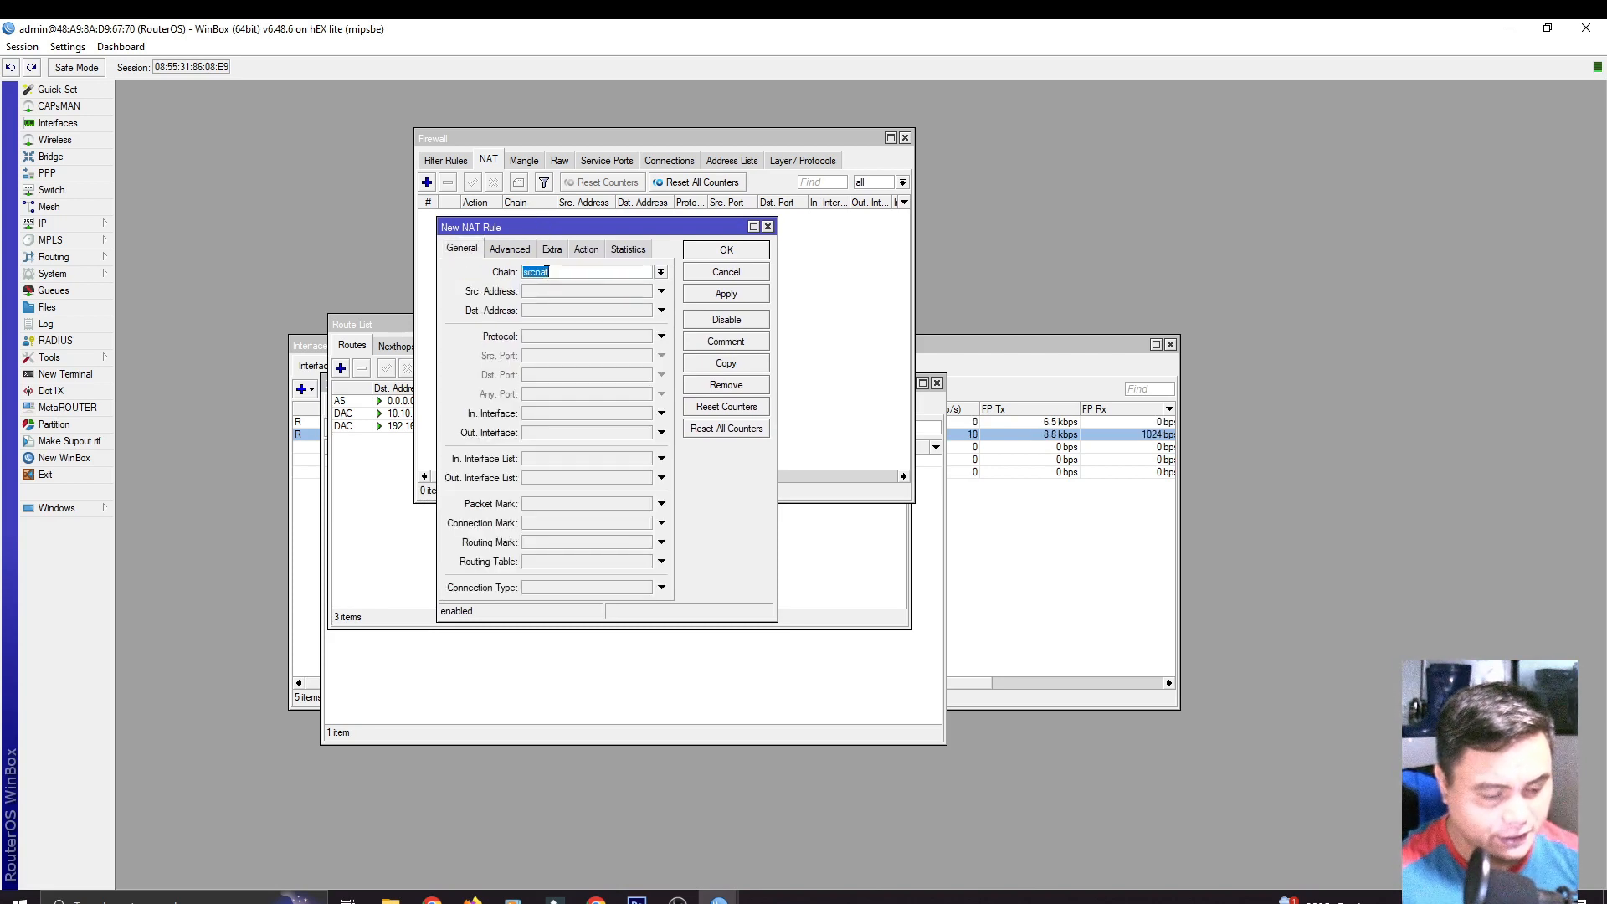
{"action": "left_click", "coordinate": [559, 435]}
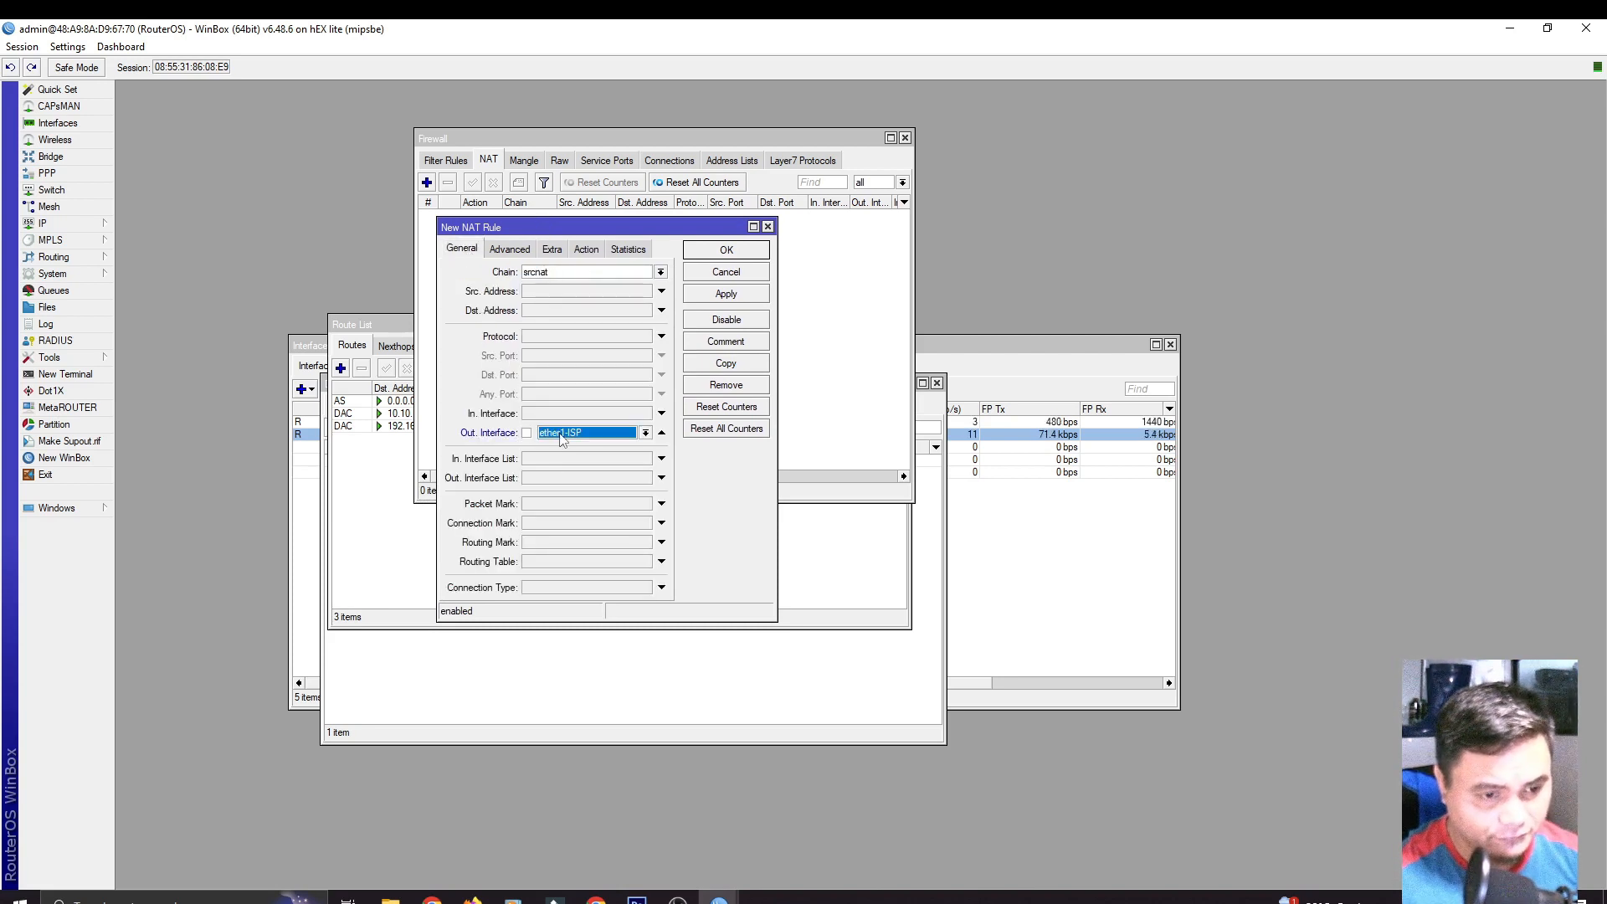
Set the new NAT rule's action to masquerade and save the rule.
{"action": "left_click", "coordinate": [586, 250]}
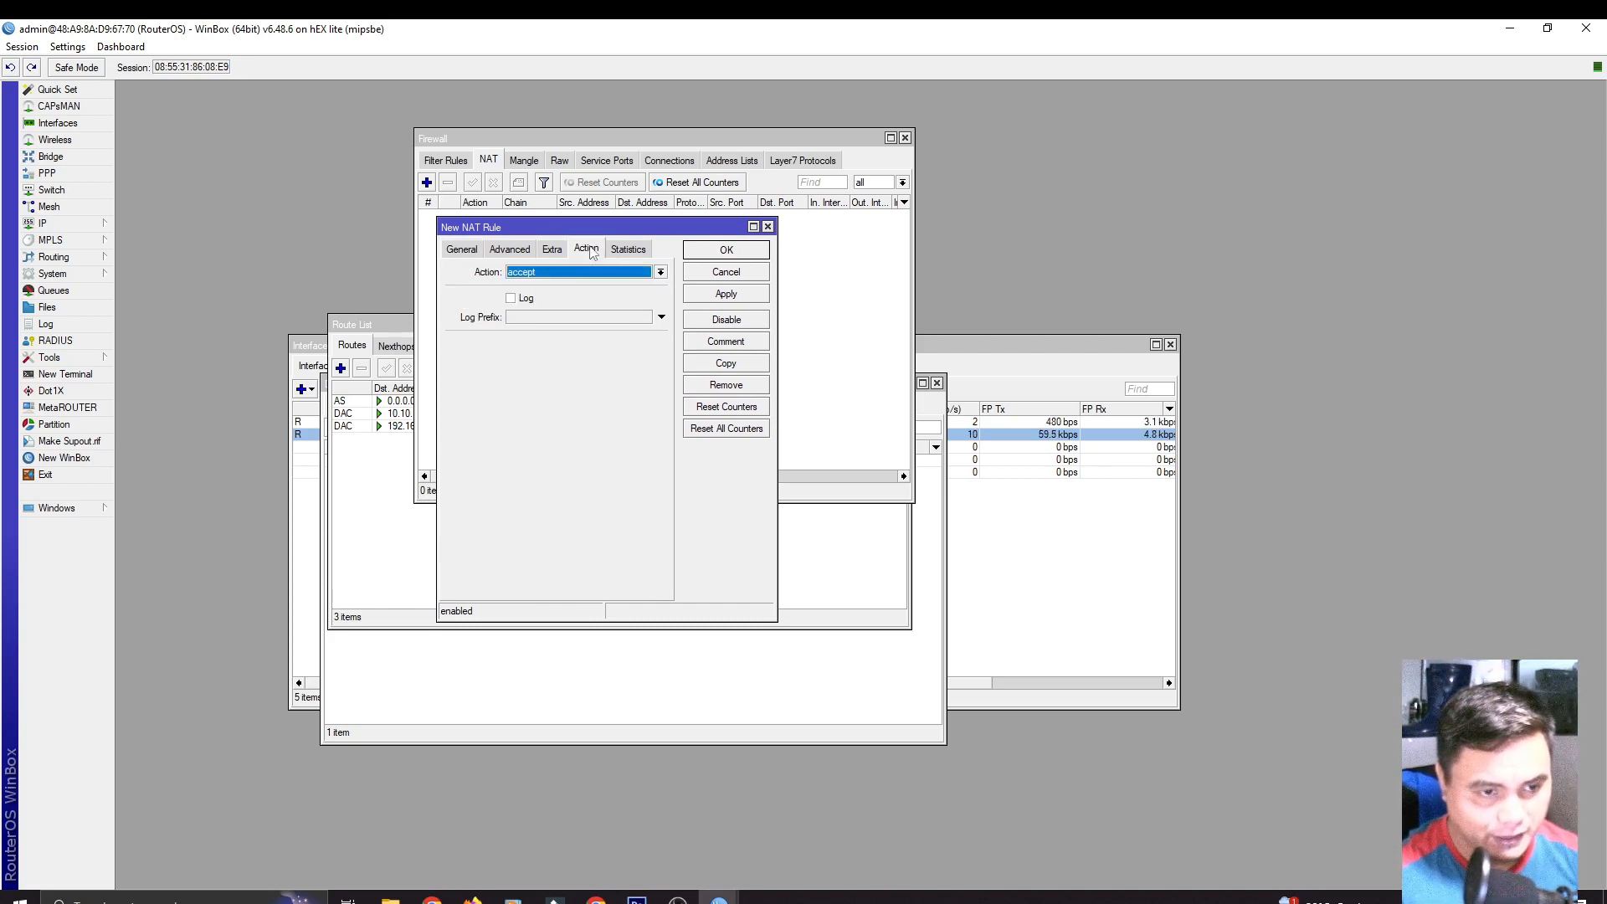
{"action": "left_click", "coordinate": [583, 274]}
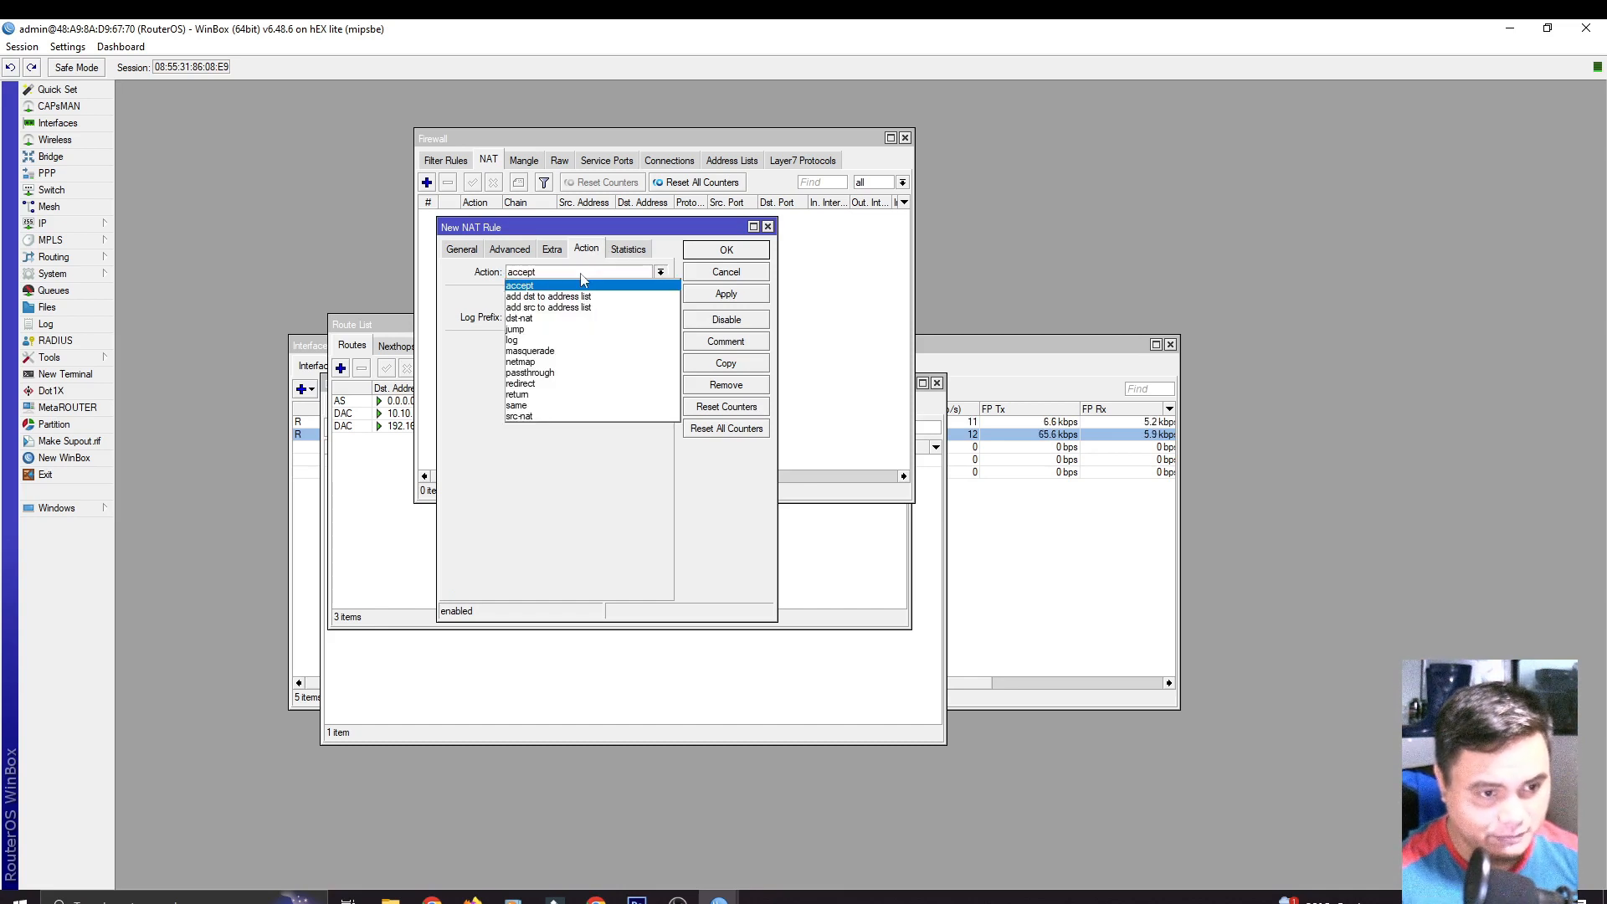
{"action": "left_click", "coordinate": [567, 352]}
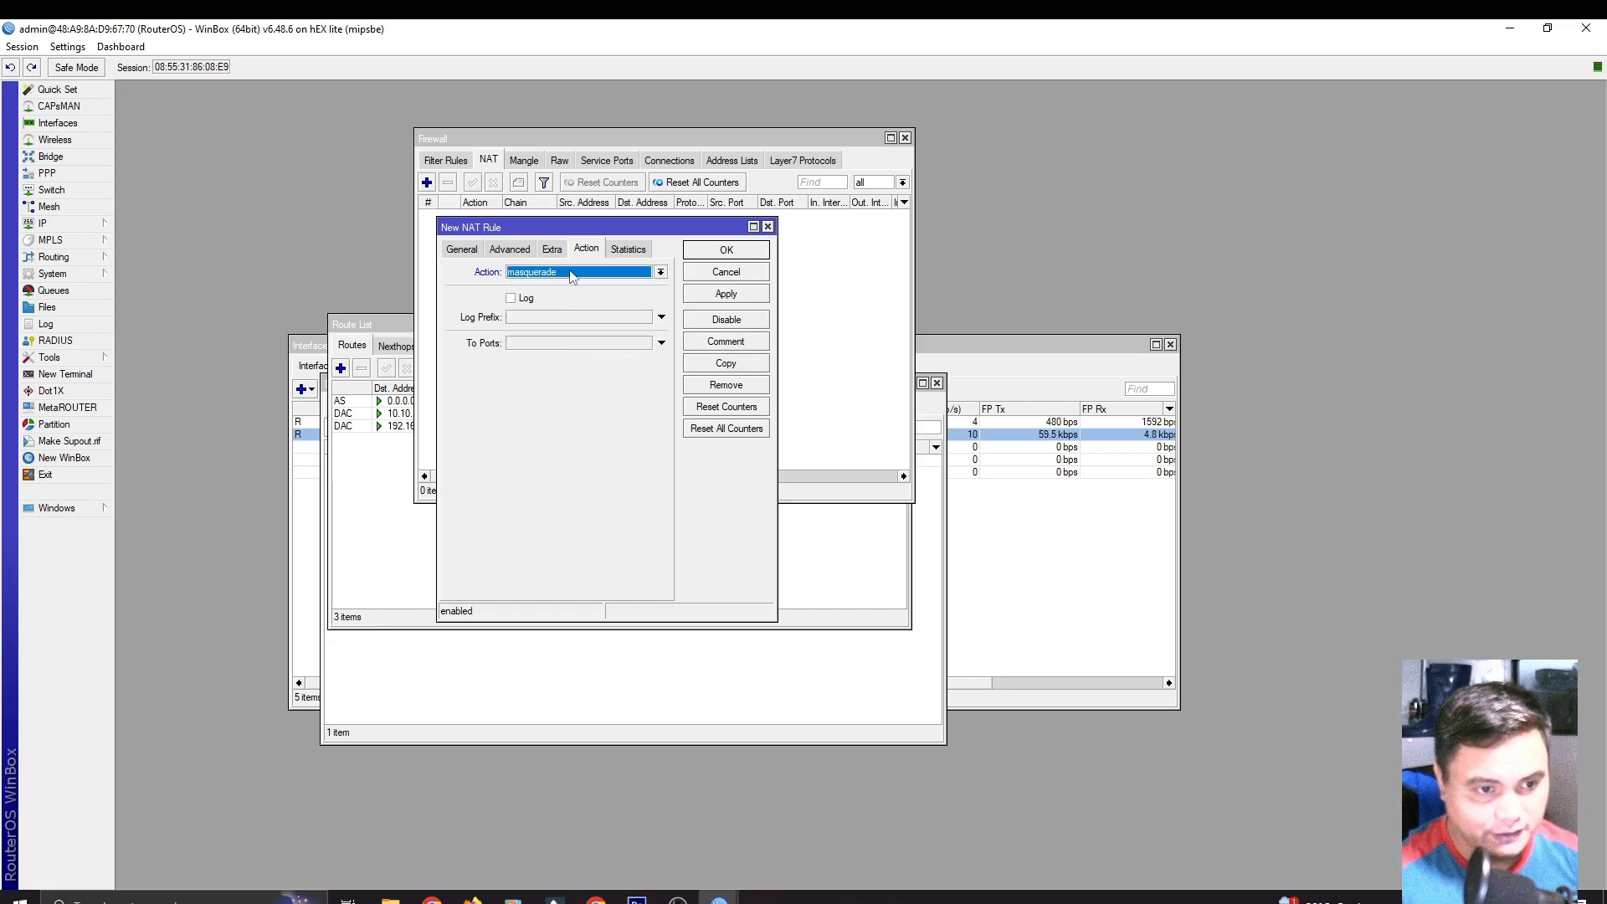
{"action": "left_click", "coordinate": [728, 294]}
{"action": "left_click", "coordinate": [737, 255]}
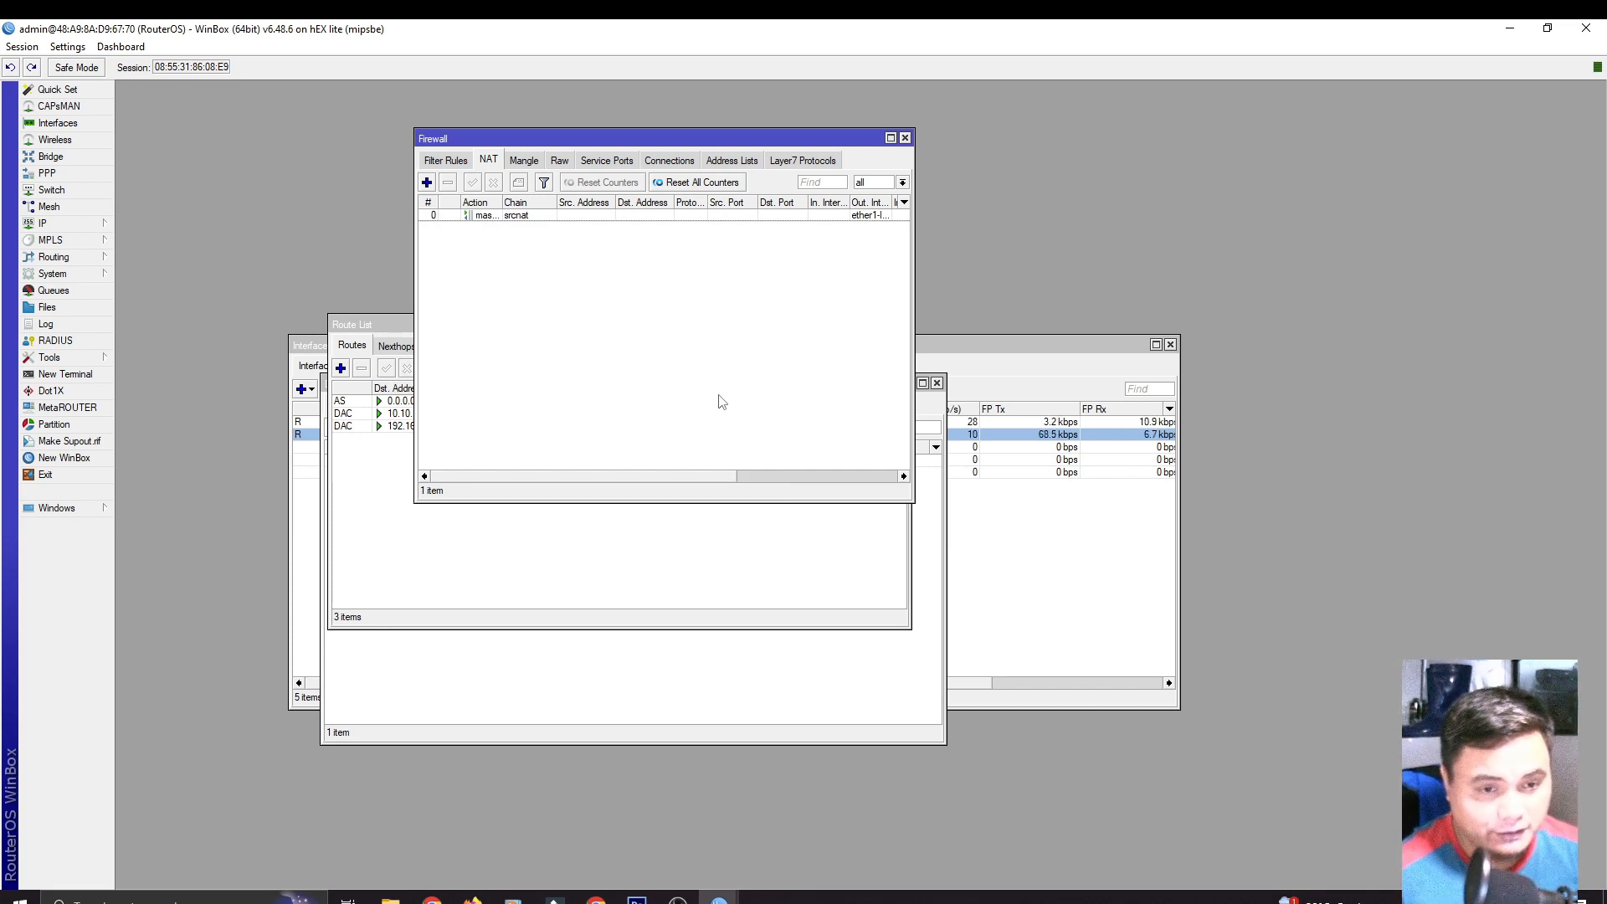
Test internet access by pinging 8.8.8.8 from a router terminal, and check the computer's network connection status.
{"action": "left_click", "coordinate": [65, 374]}
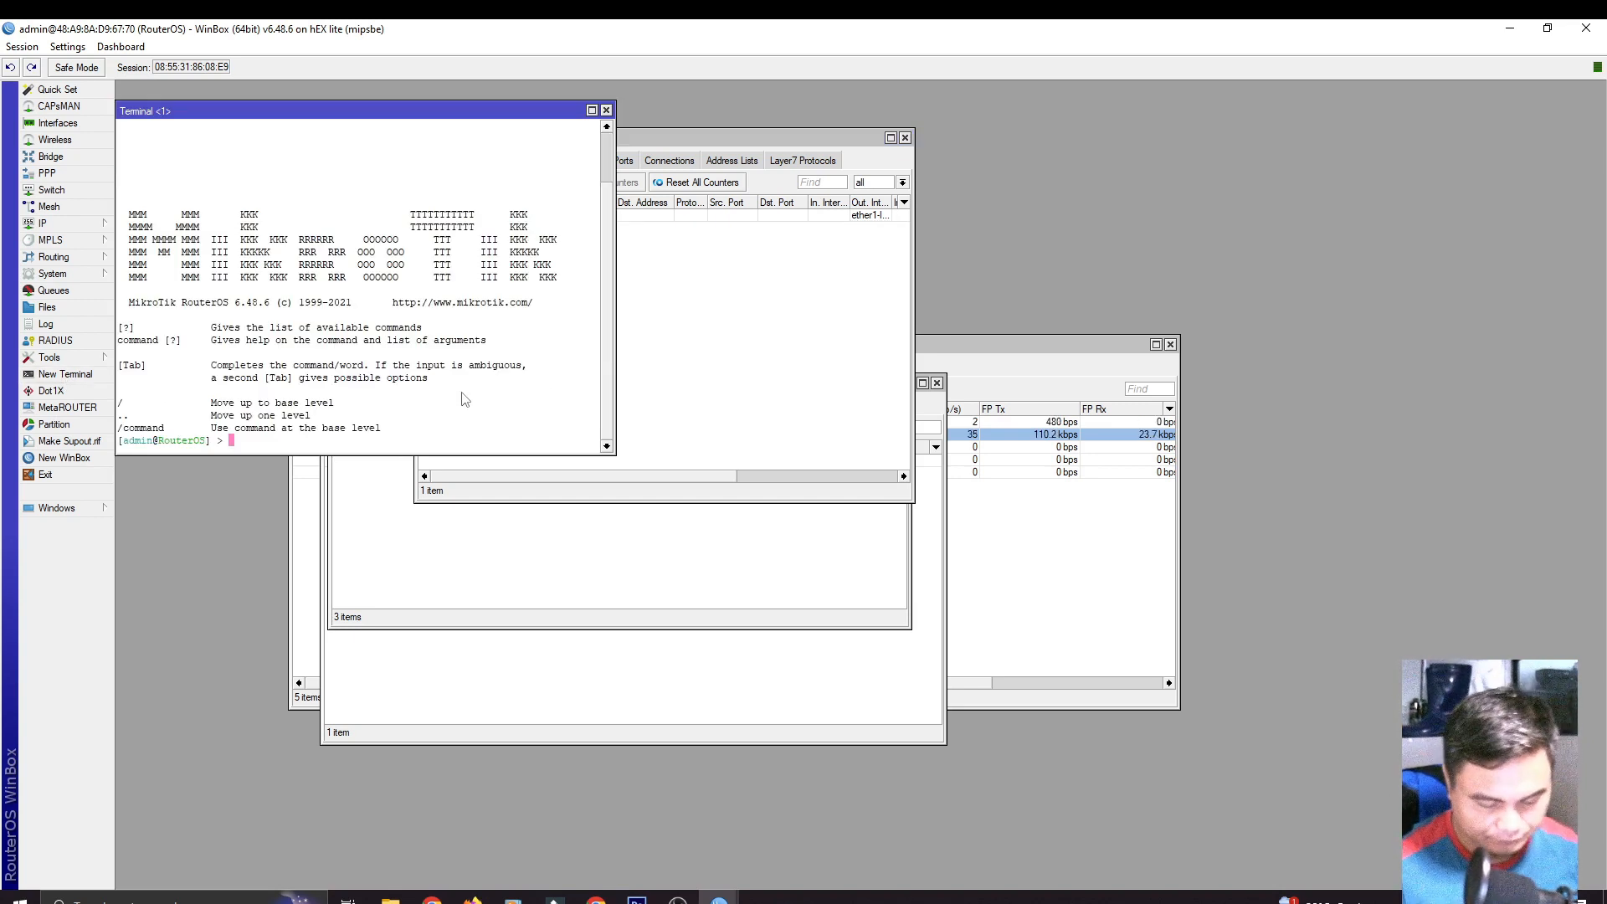
{"action": "type", "text": "ping "}
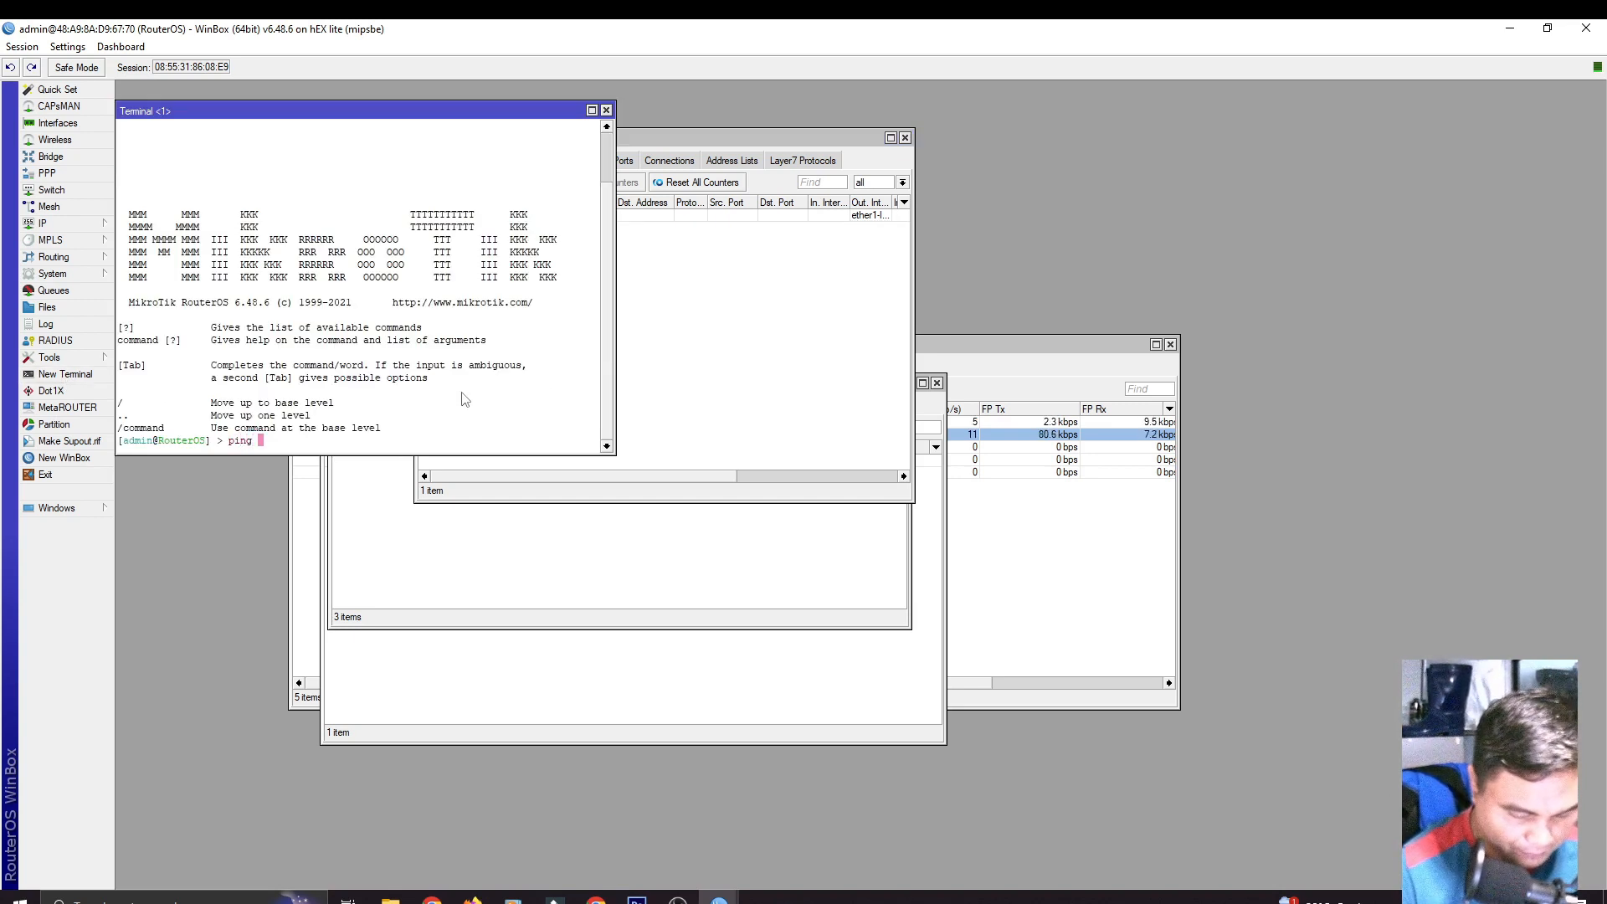
{"action": "type", "text": "8.8.8.8"}
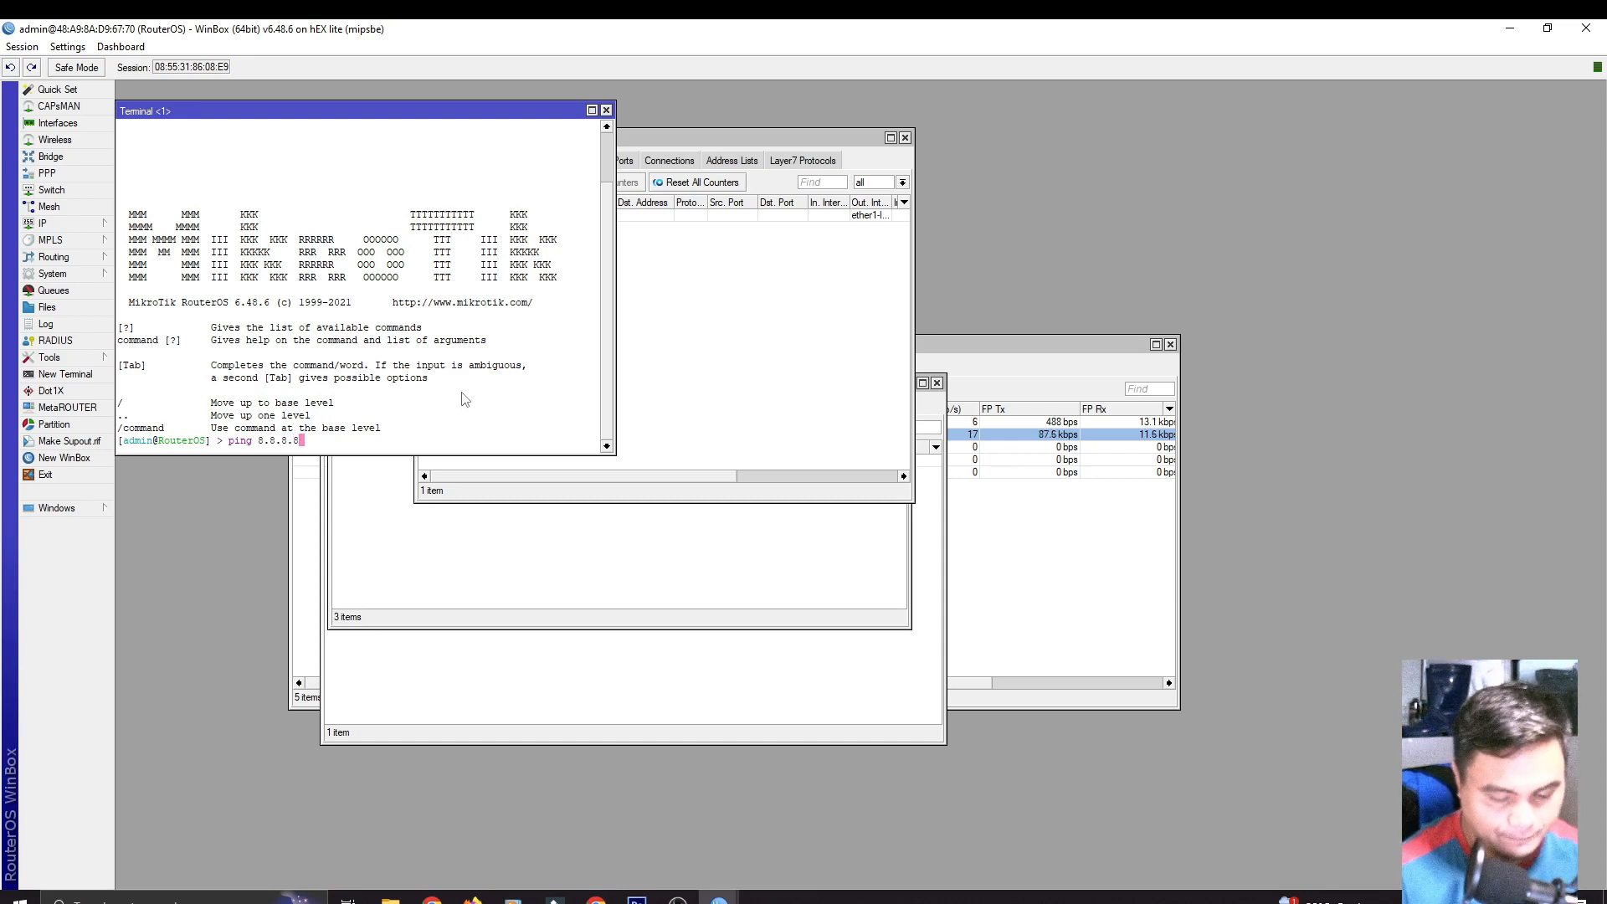
{"action": "key", "text": "Return"}
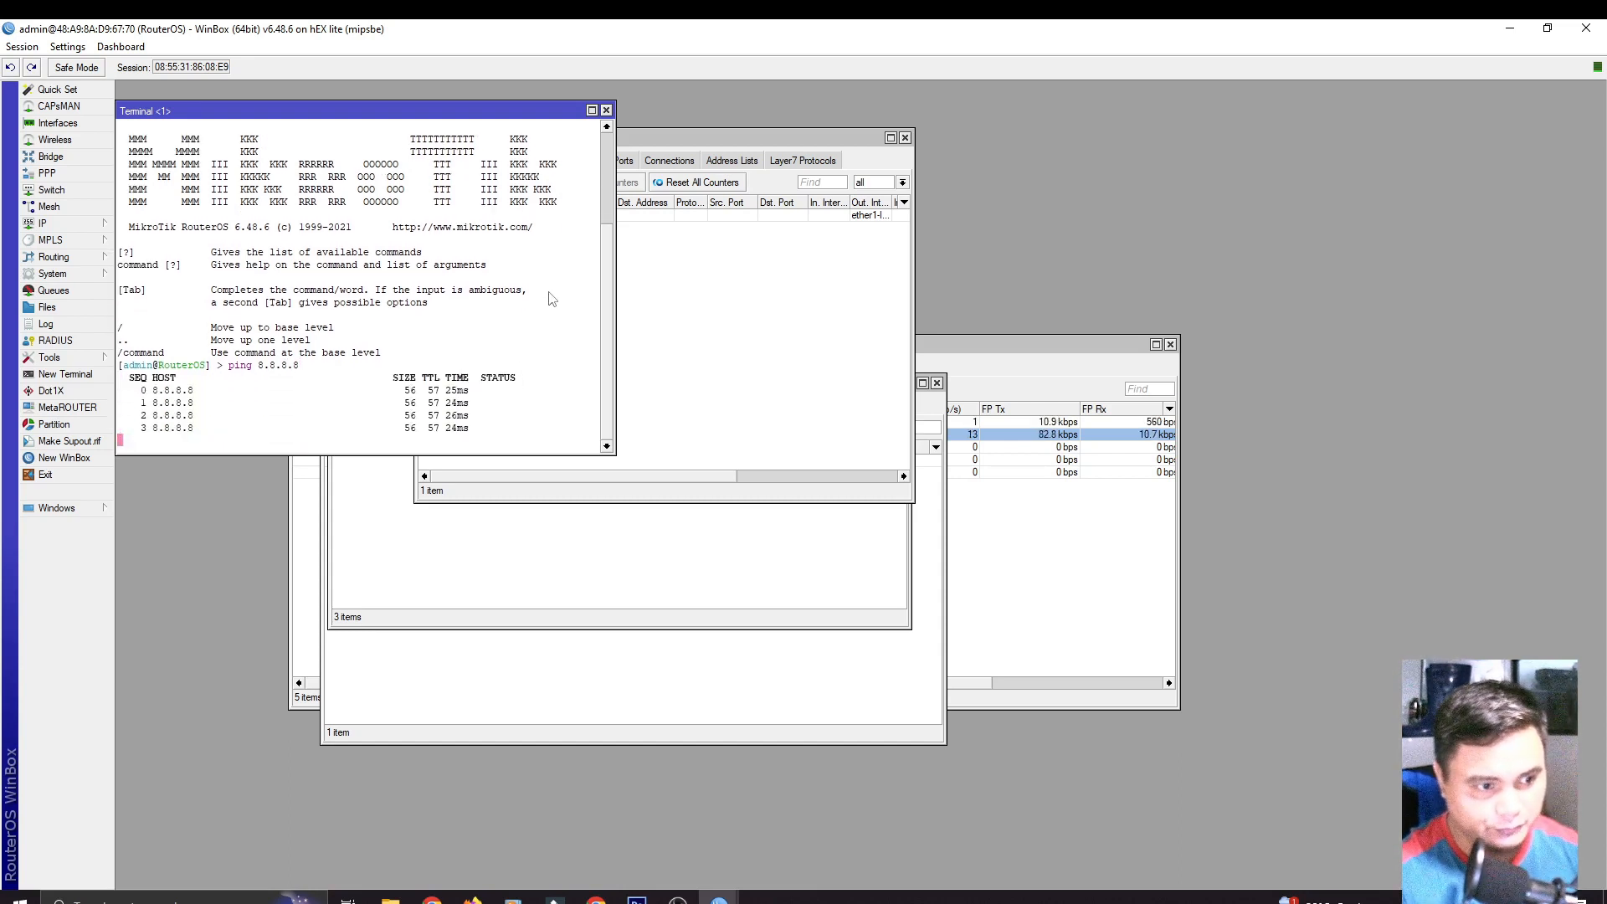
{"action": "left_click", "coordinate": [606, 110]}
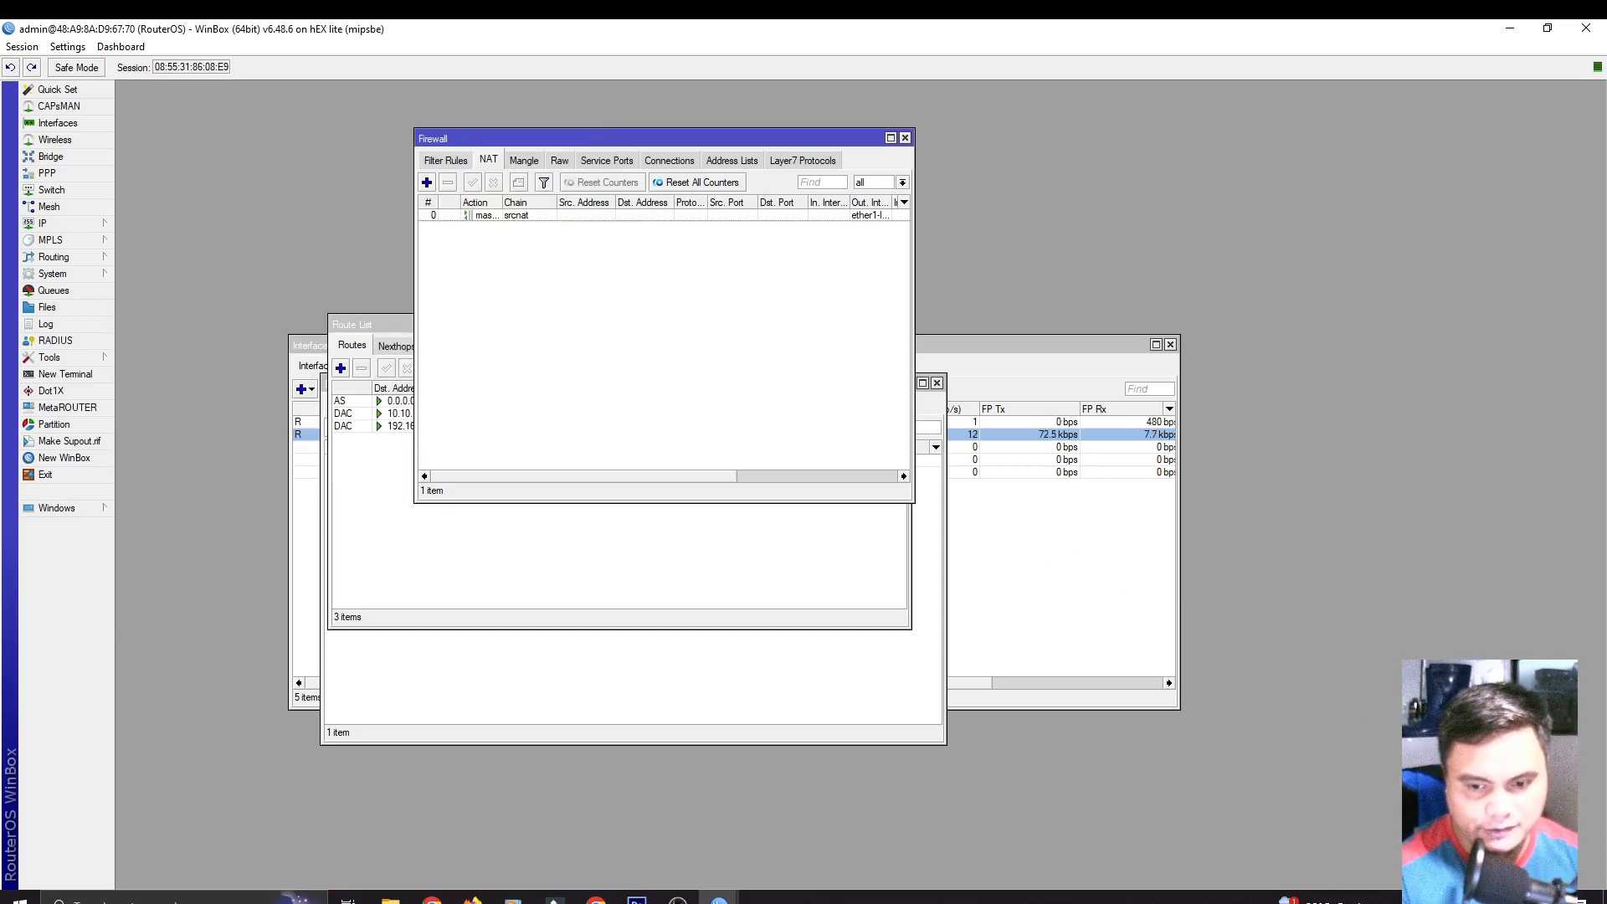
{"action": "left_click", "coordinate": [1471, 898]}
{"action": "left_click", "coordinate": [1470, 898]}
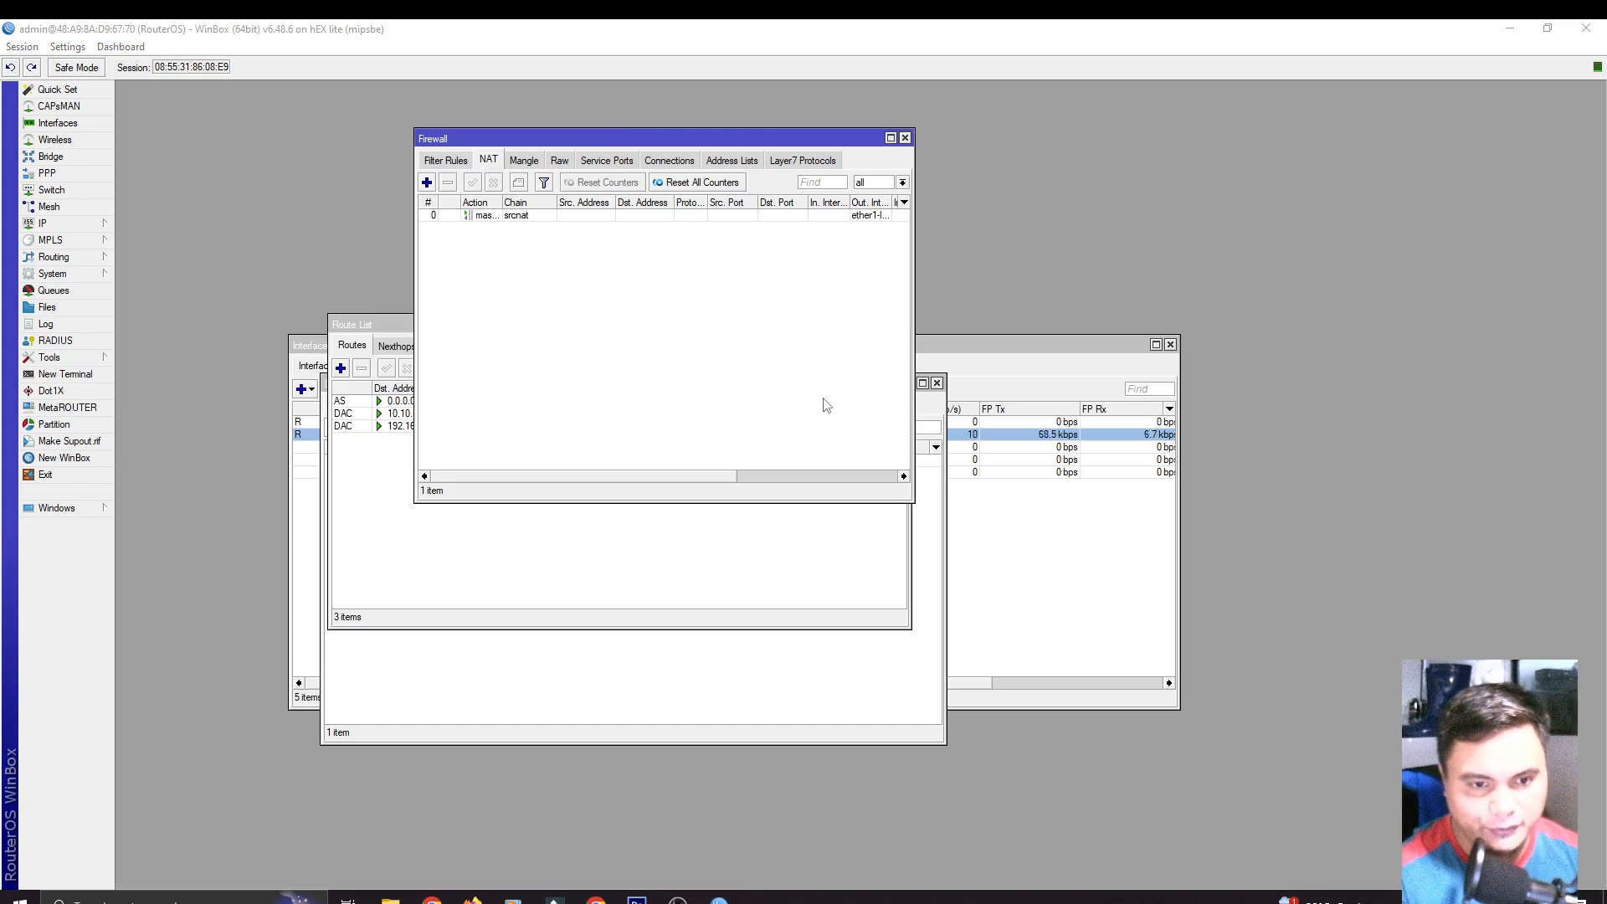
Close the open Firewall, Route List, DHCP Server, Address List and Interface List windows.
{"action": "left_click", "coordinate": [907, 138]}
{"action": "left_click", "coordinate": [904, 139]}
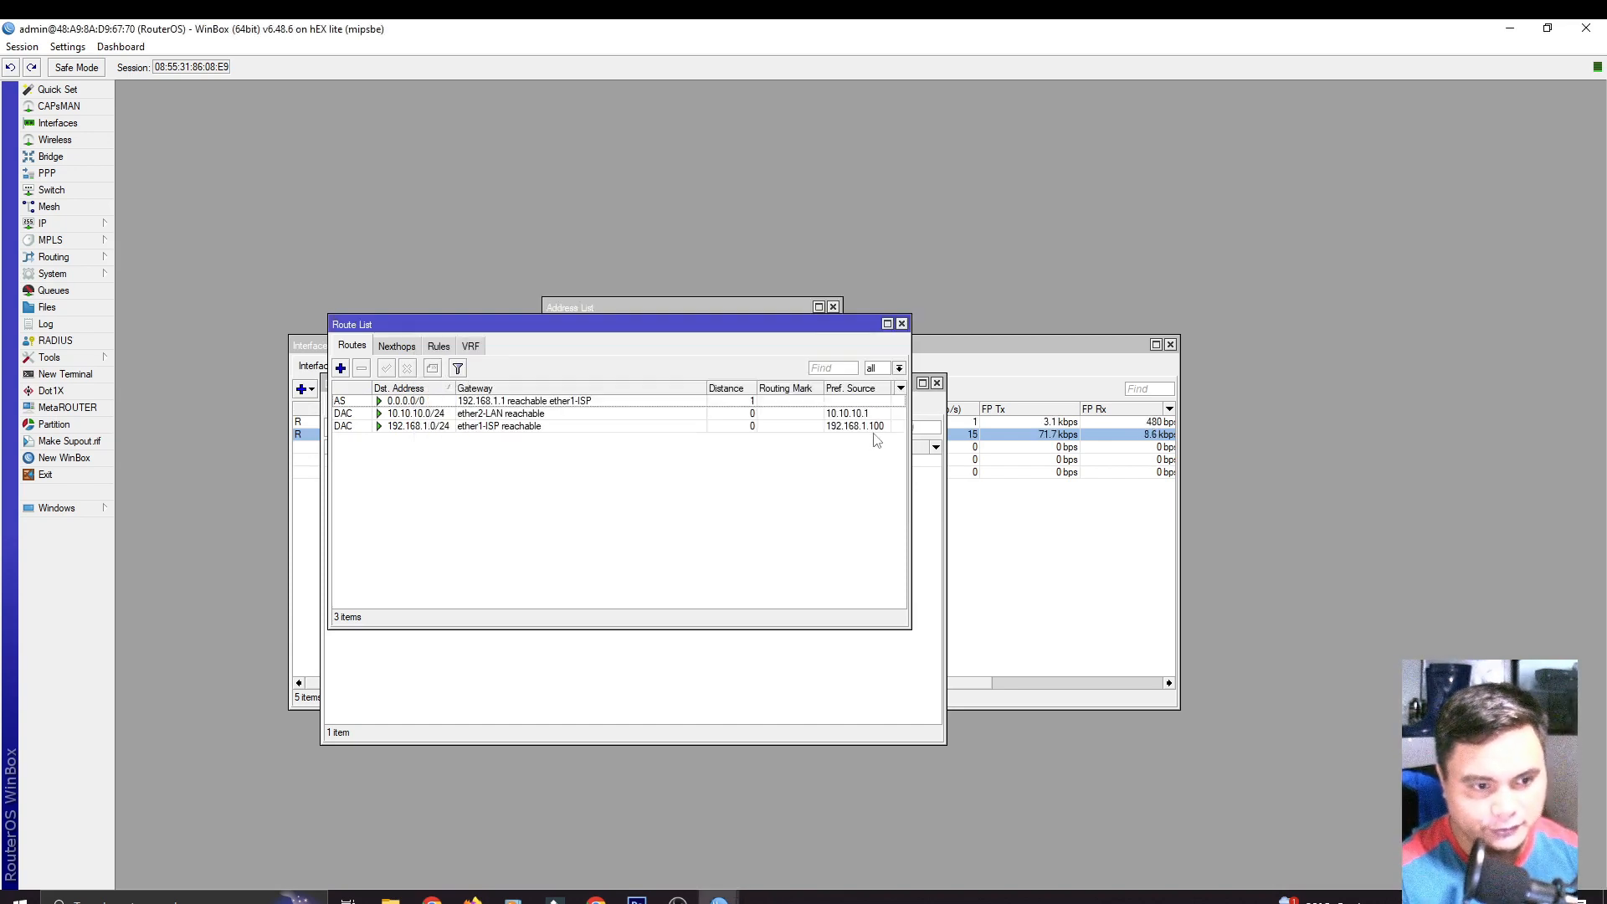
{"action": "left_click", "coordinate": [902, 324]}
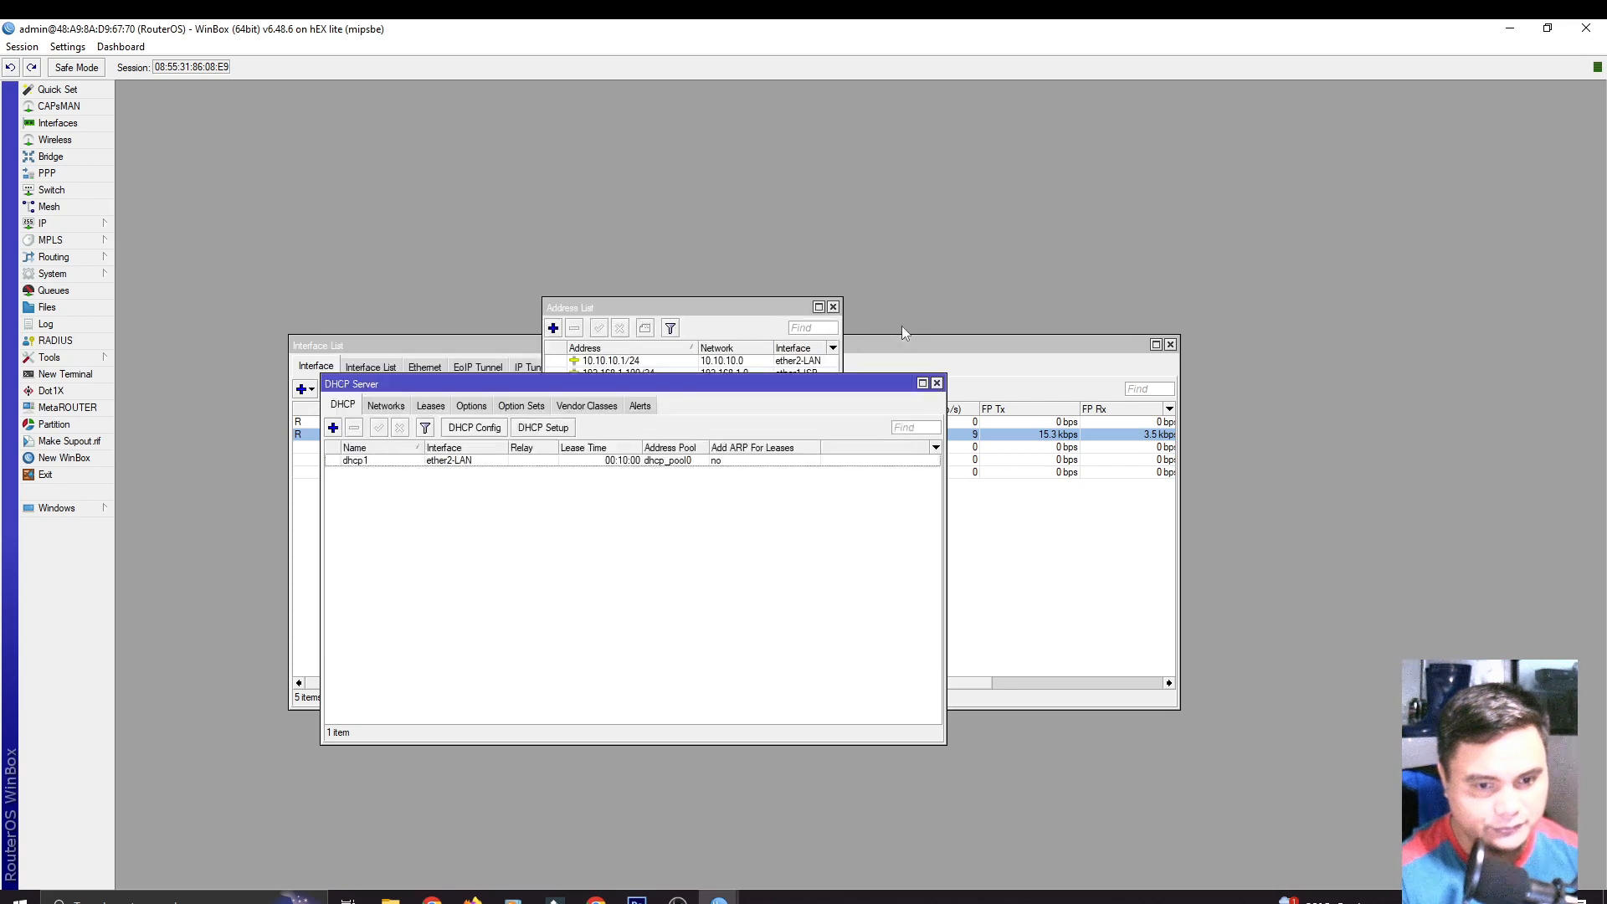
{"action": "left_click", "coordinate": [937, 383]}
{"action": "left_click", "coordinate": [833, 308]}
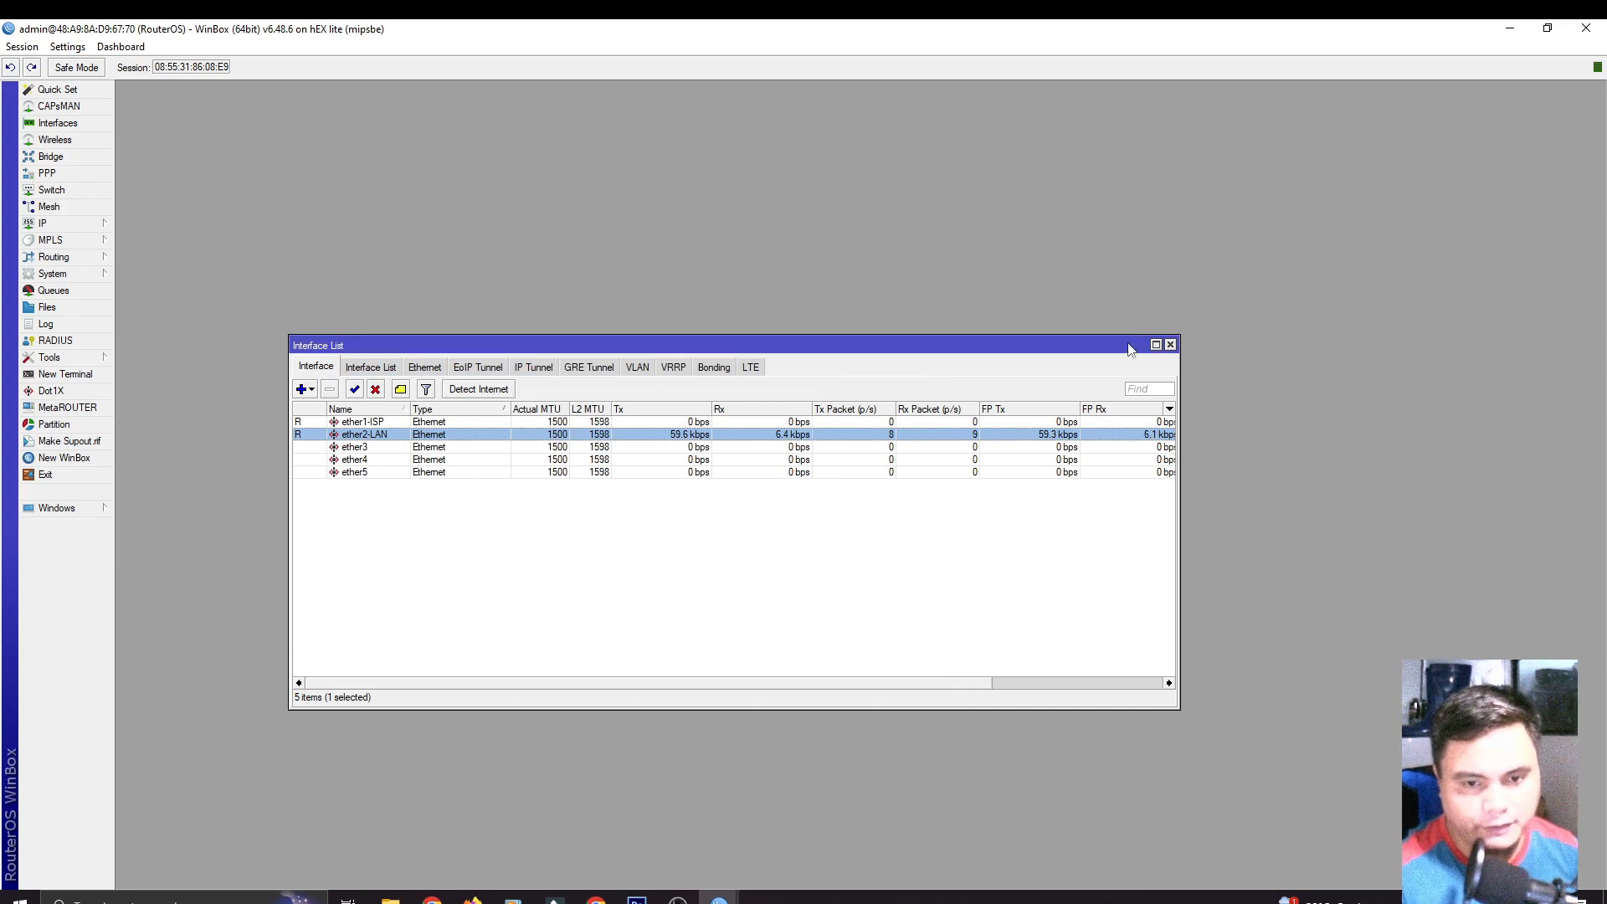
{"action": "left_click", "coordinate": [1170, 345]}
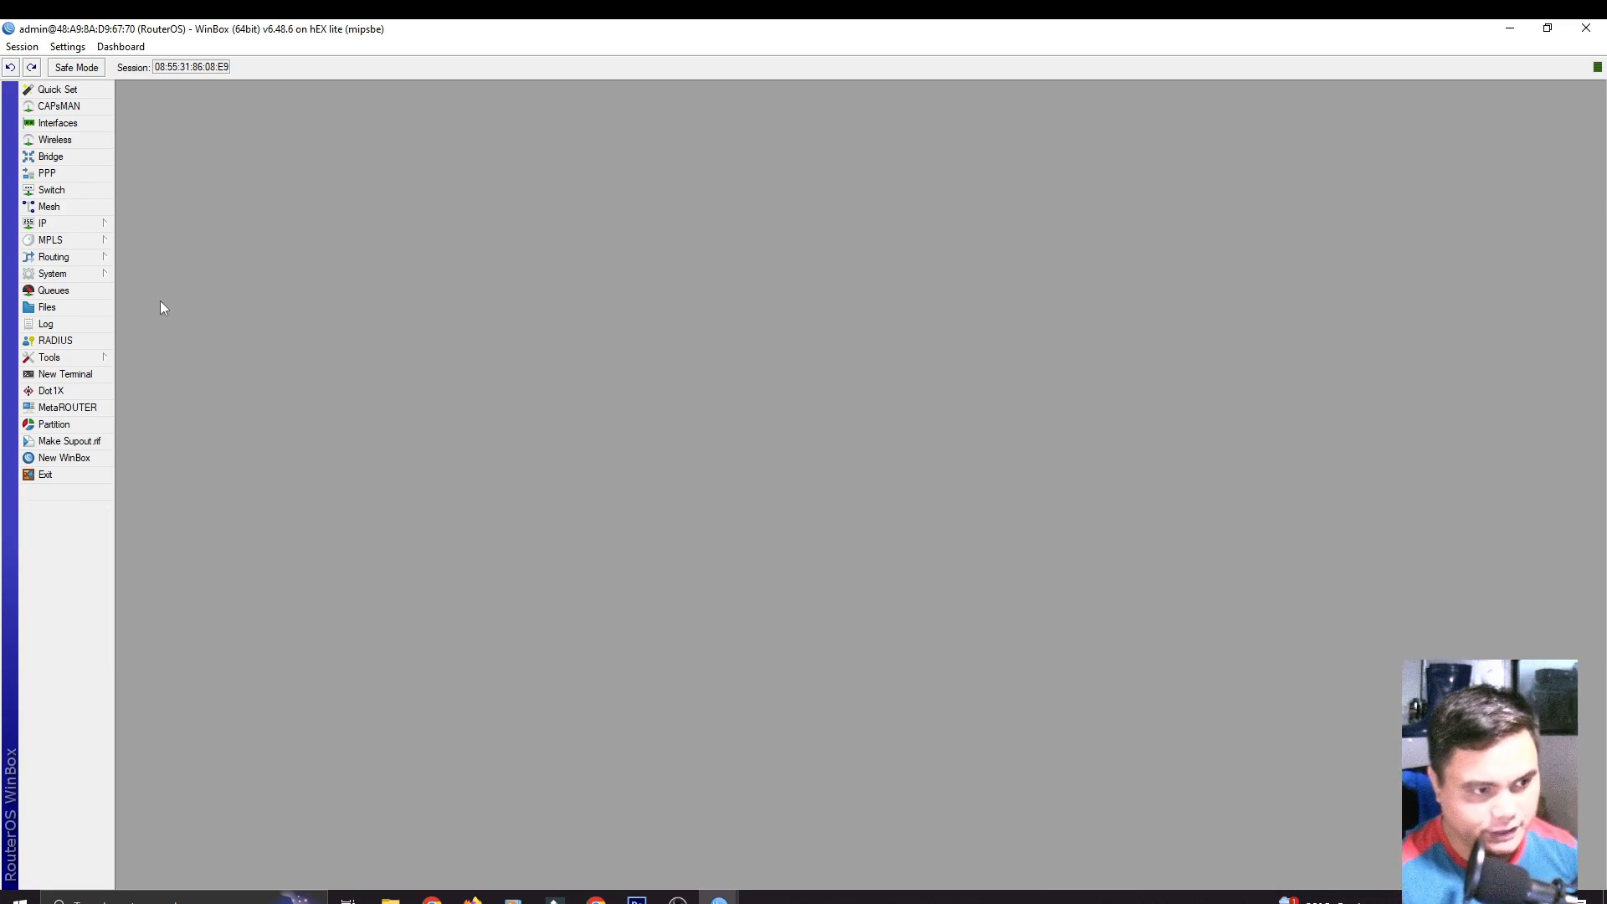
Reboot the router and check the computer's network connection status.
{"action": "left_click", "coordinate": [55, 273]}
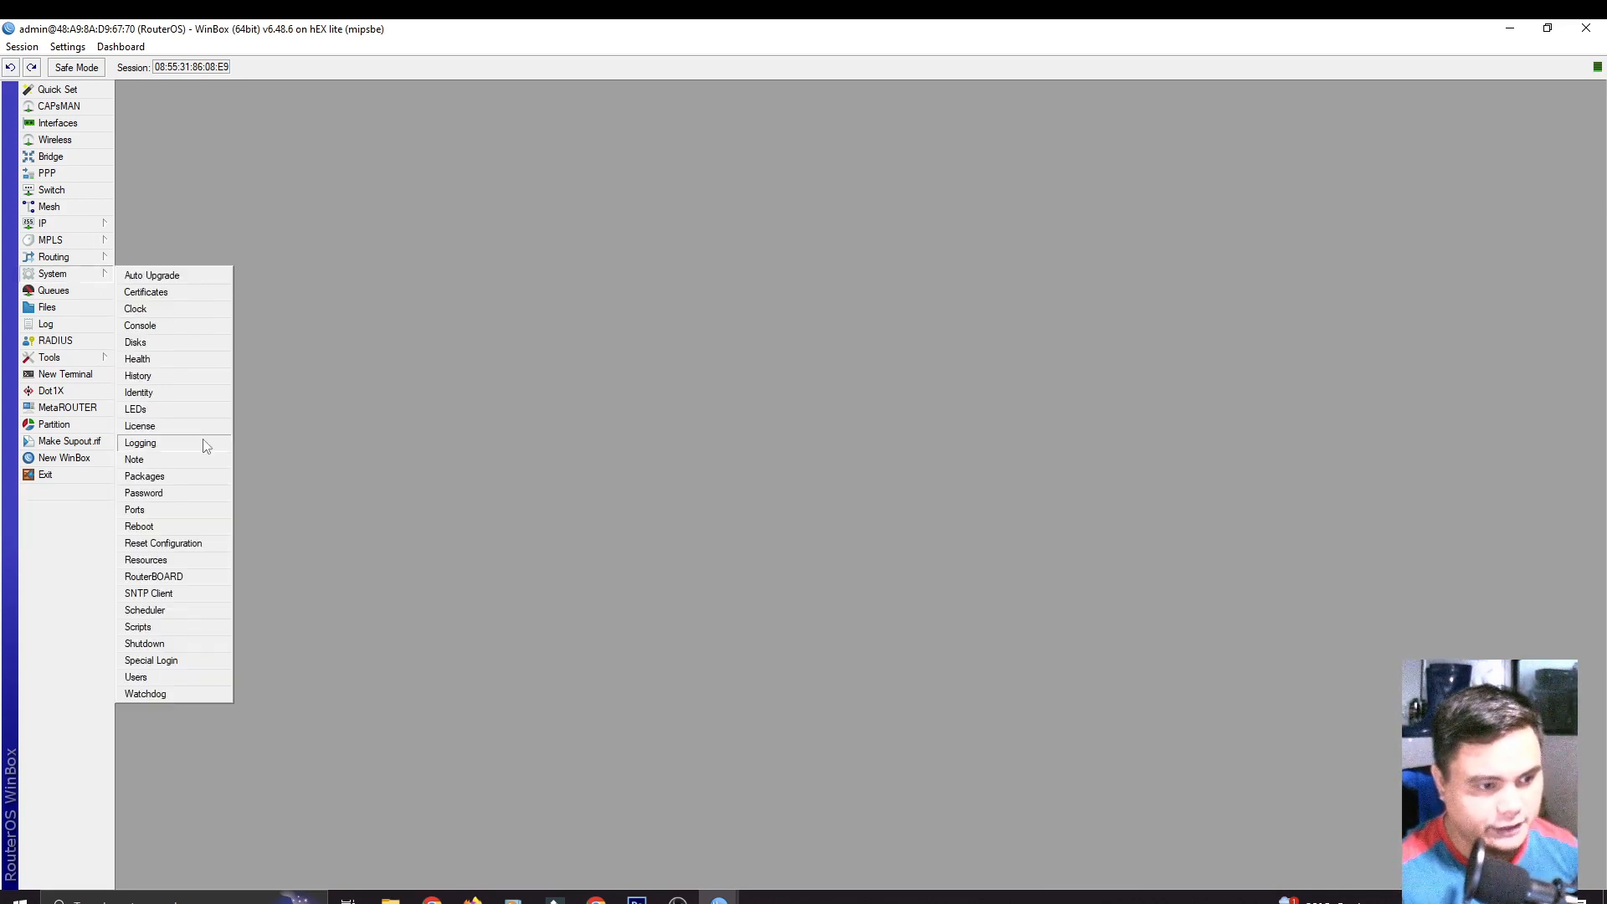
{"action": "left_click", "coordinate": [149, 526]}
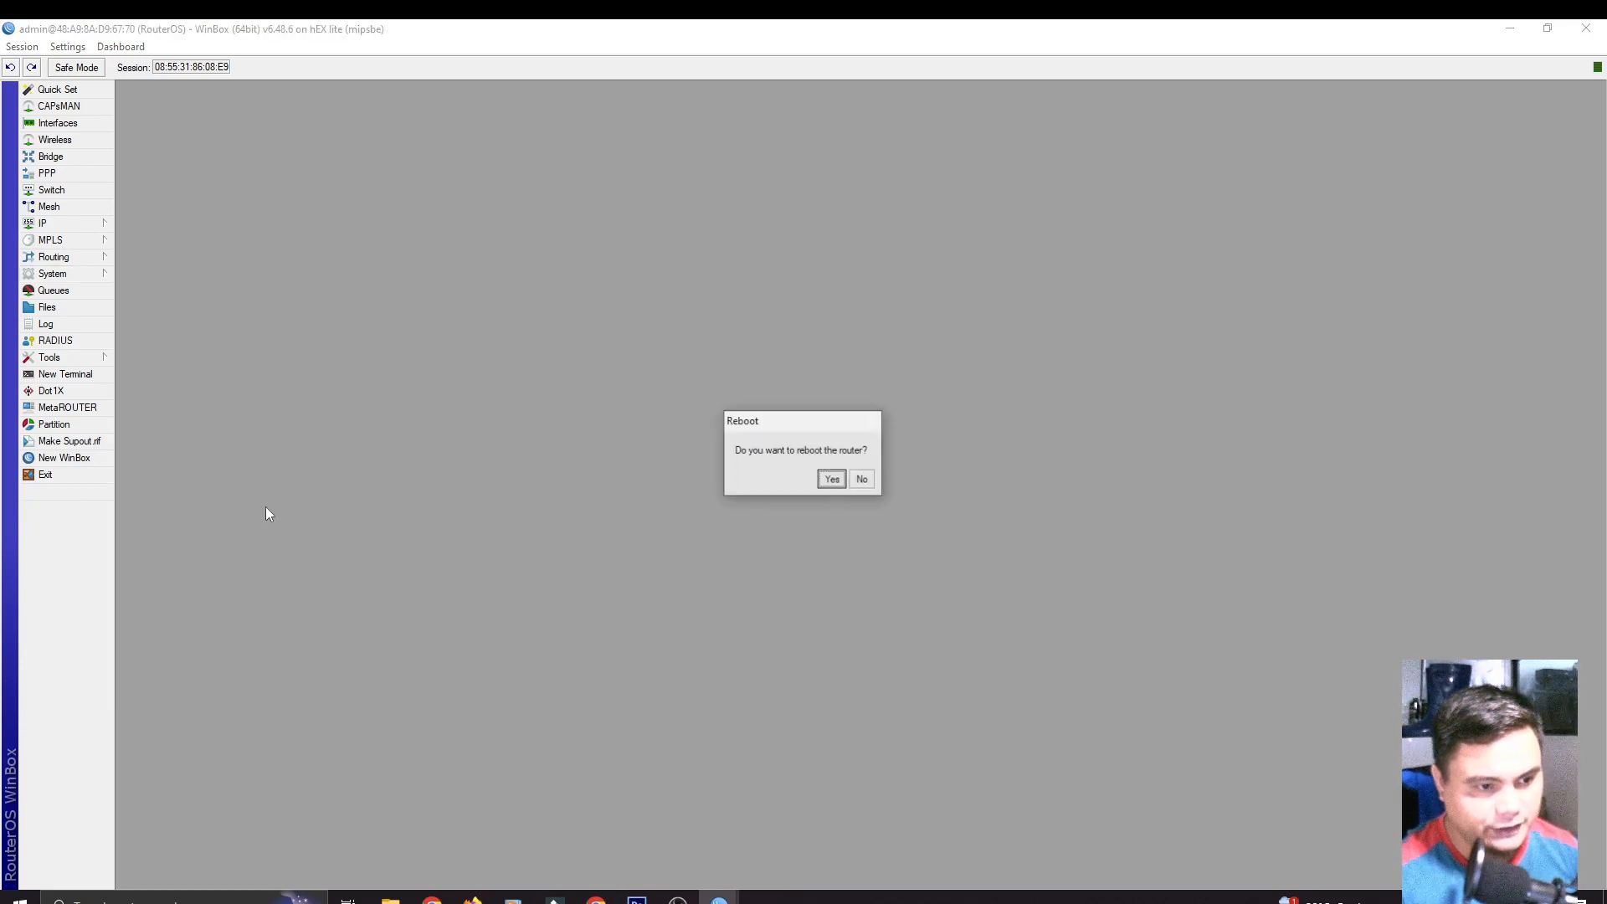
{"action": "left_click", "coordinate": [828, 478]}
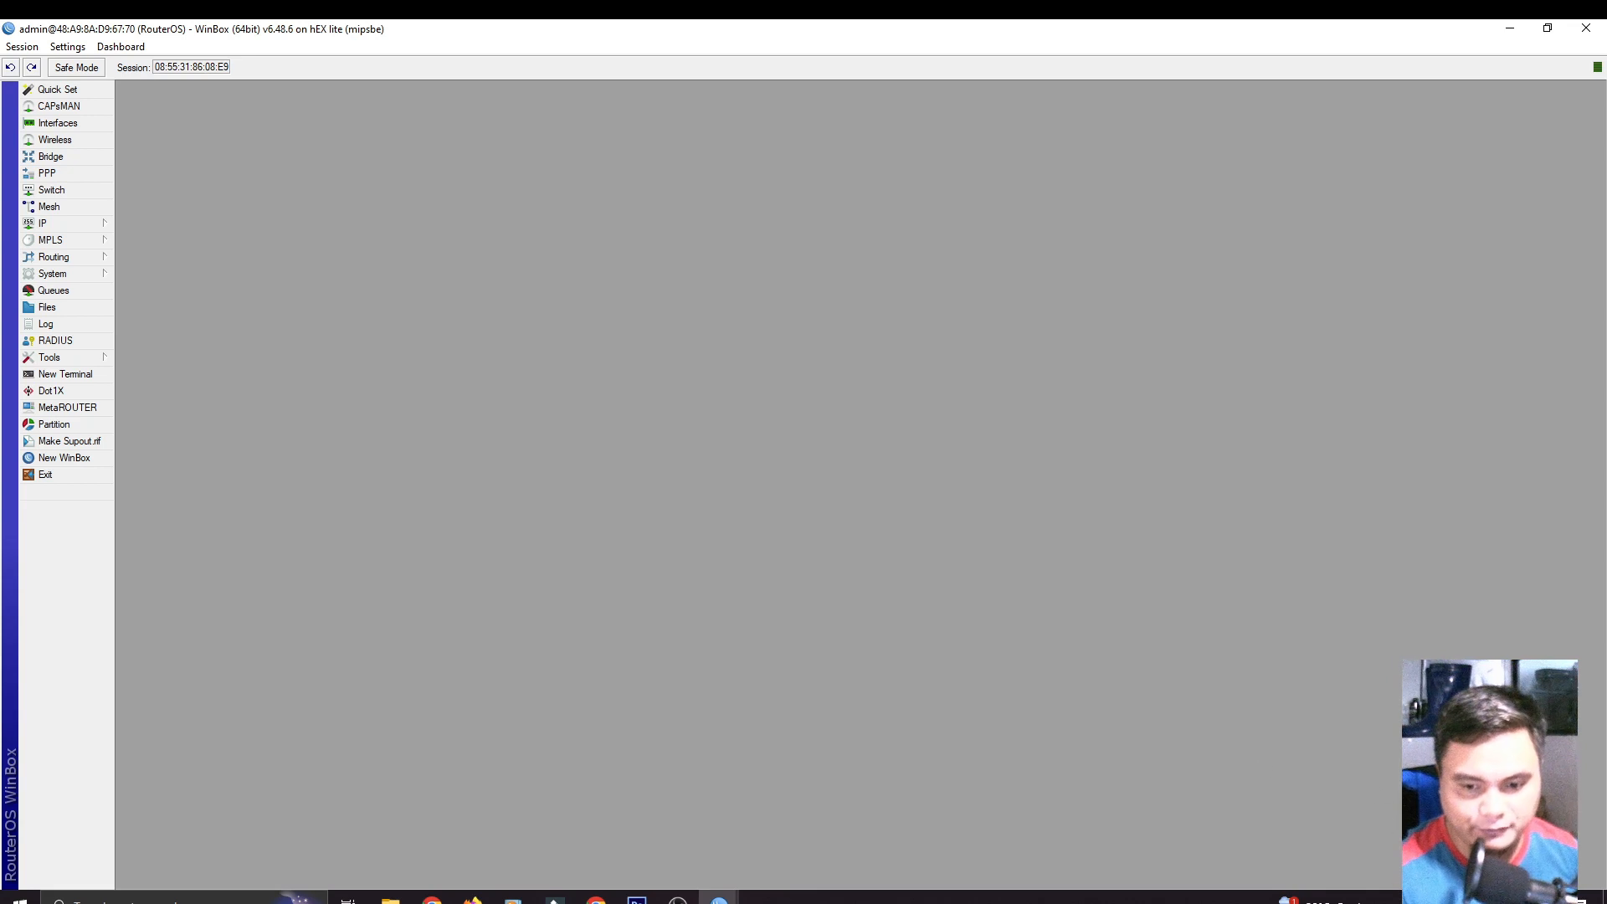
{"action": "left_click", "coordinate": [1469, 899]}
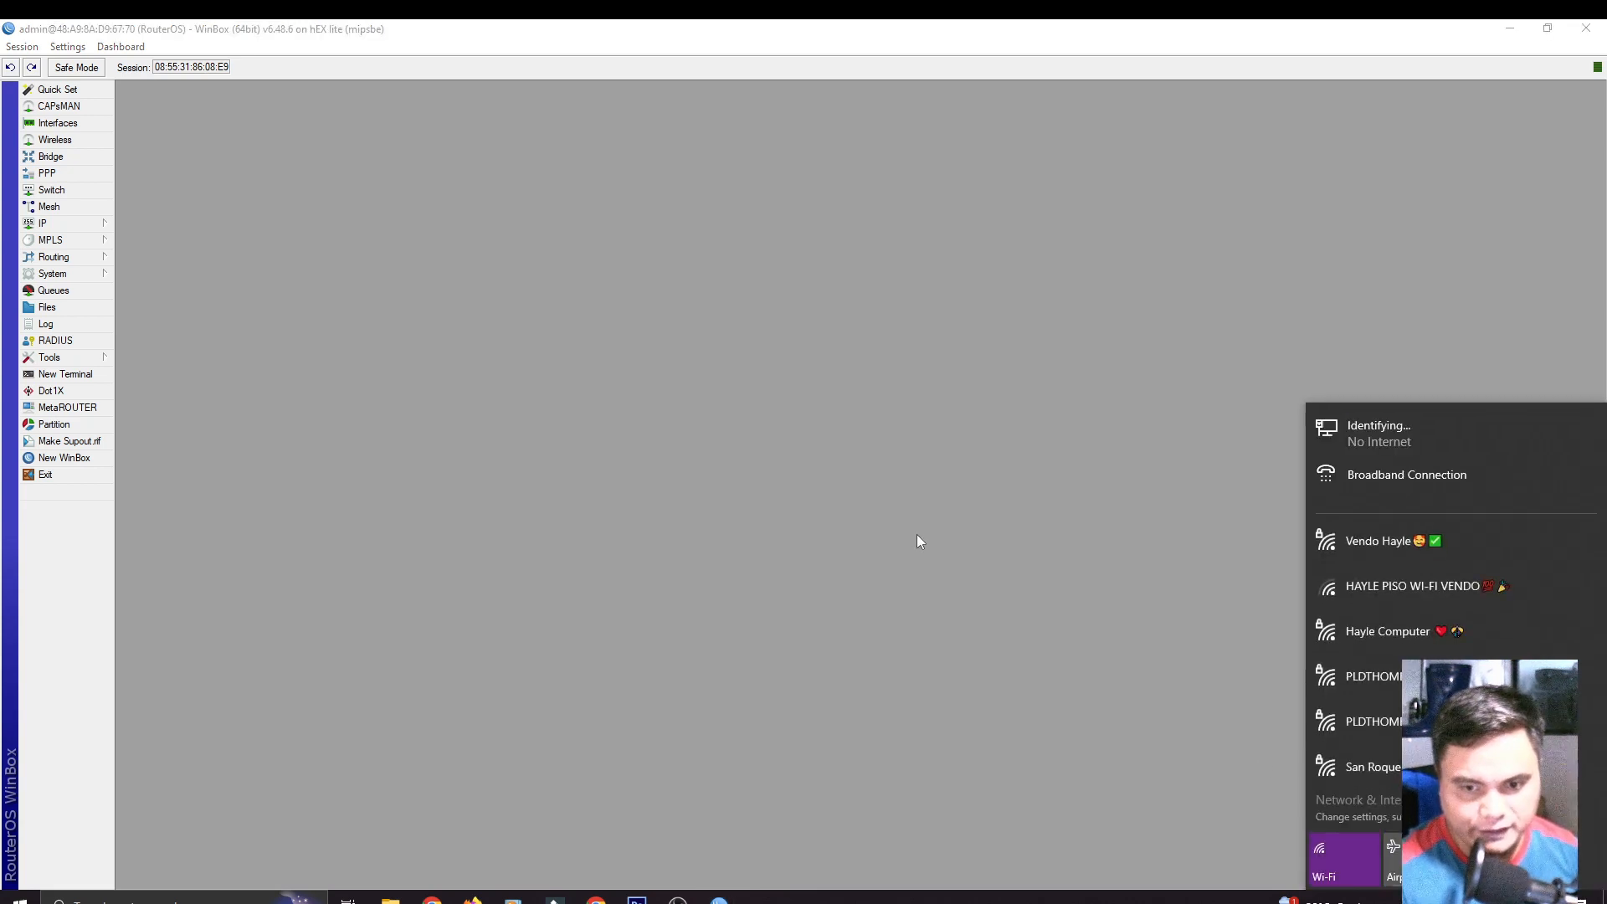
{"action": "left_click", "coordinate": [746, 438]}
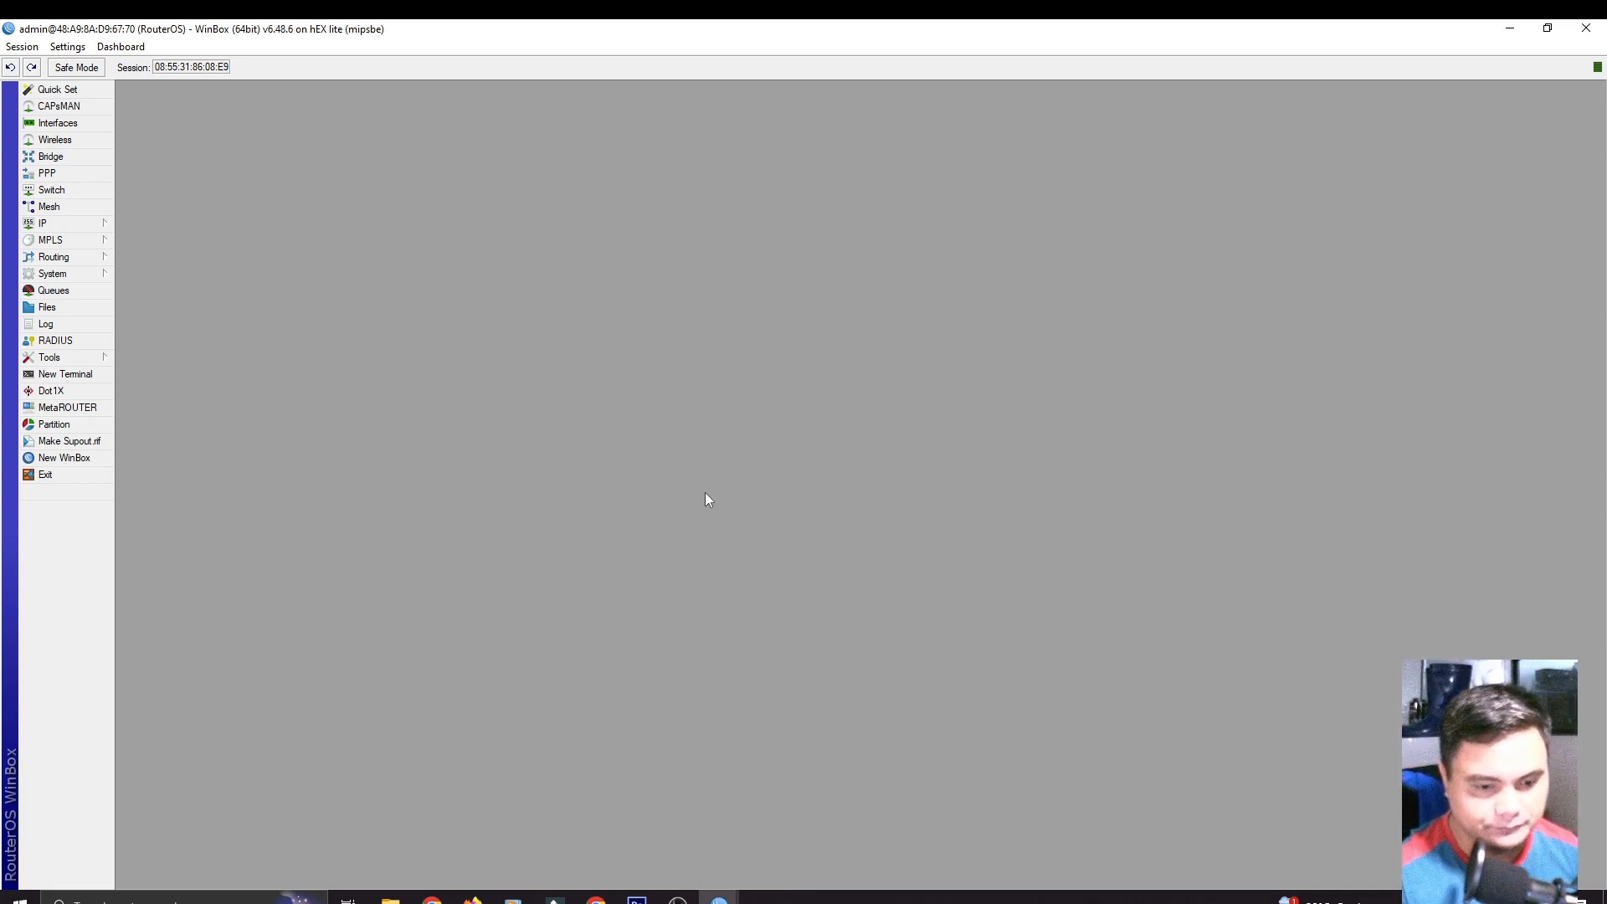
Switch to the WinBox login window, refresh the neighbor list and check the computer's network connection again.
{"action": "left_click", "coordinate": [719, 899]}
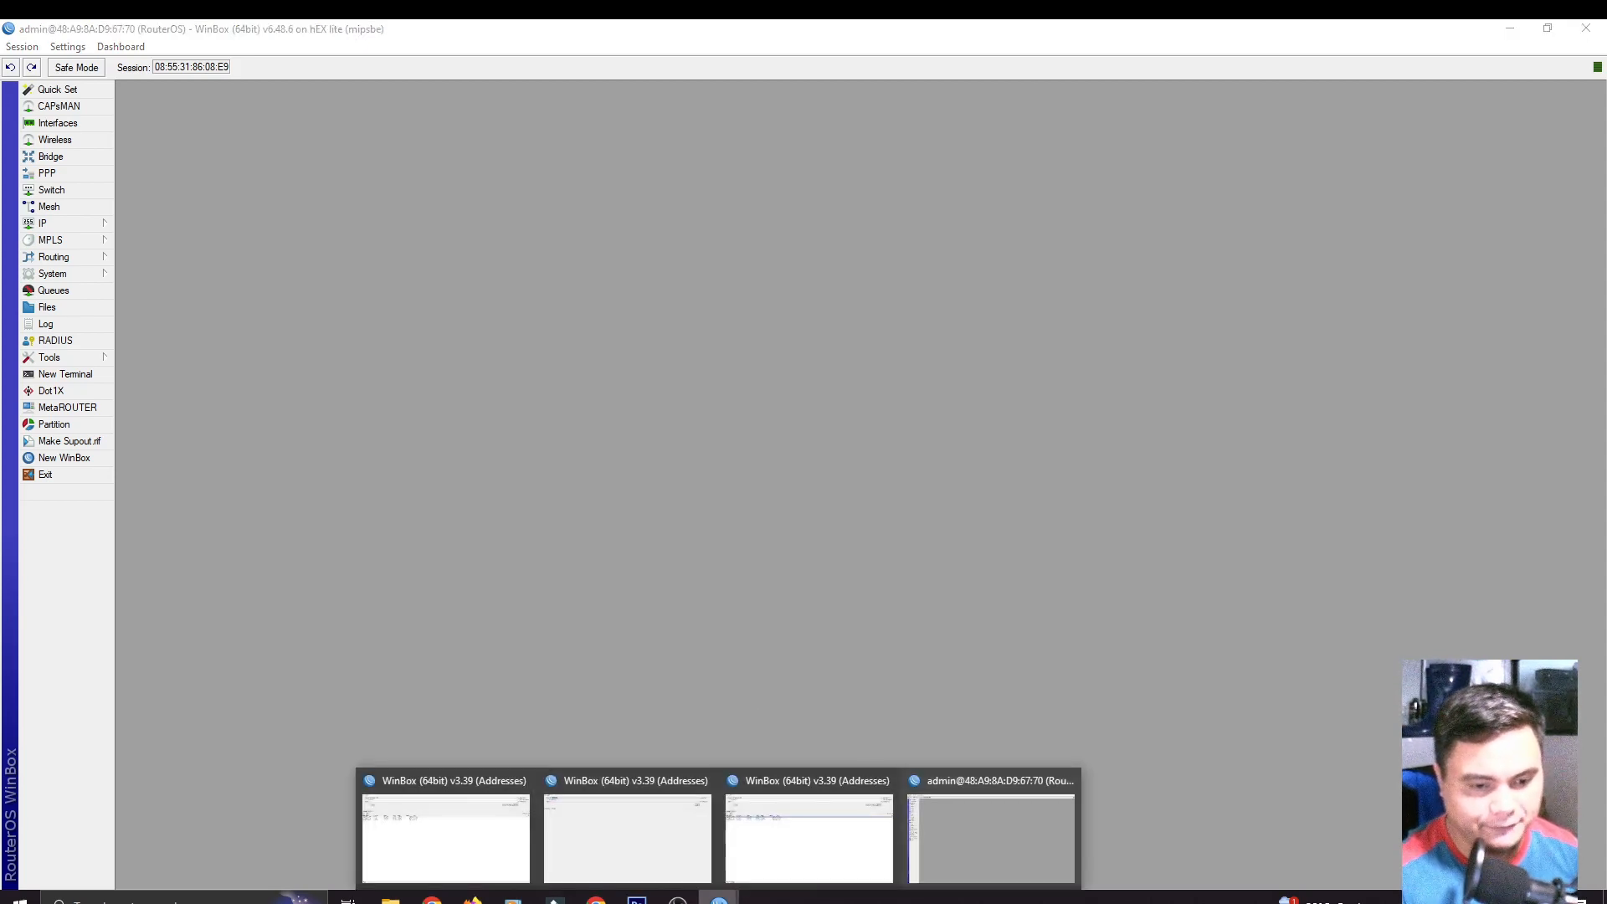
{"action": "left_click", "coordinate": [886, 781]}
{"action": "left_click", "coordinate": [795, 782]}
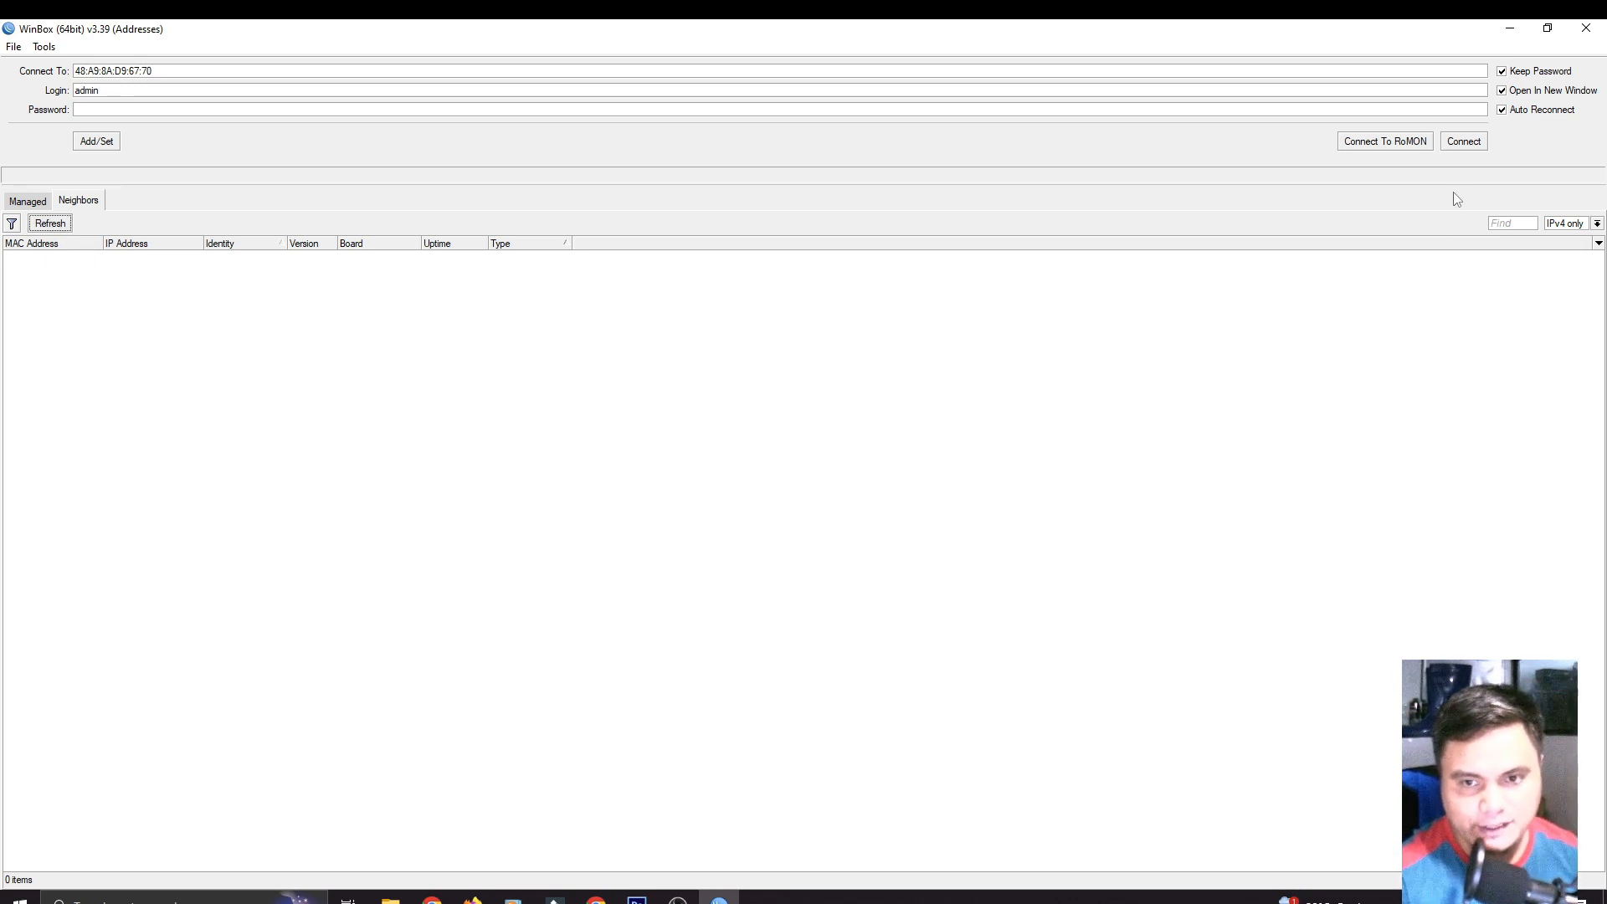
{"action": "left_click", "coordinate": [63, 223]}
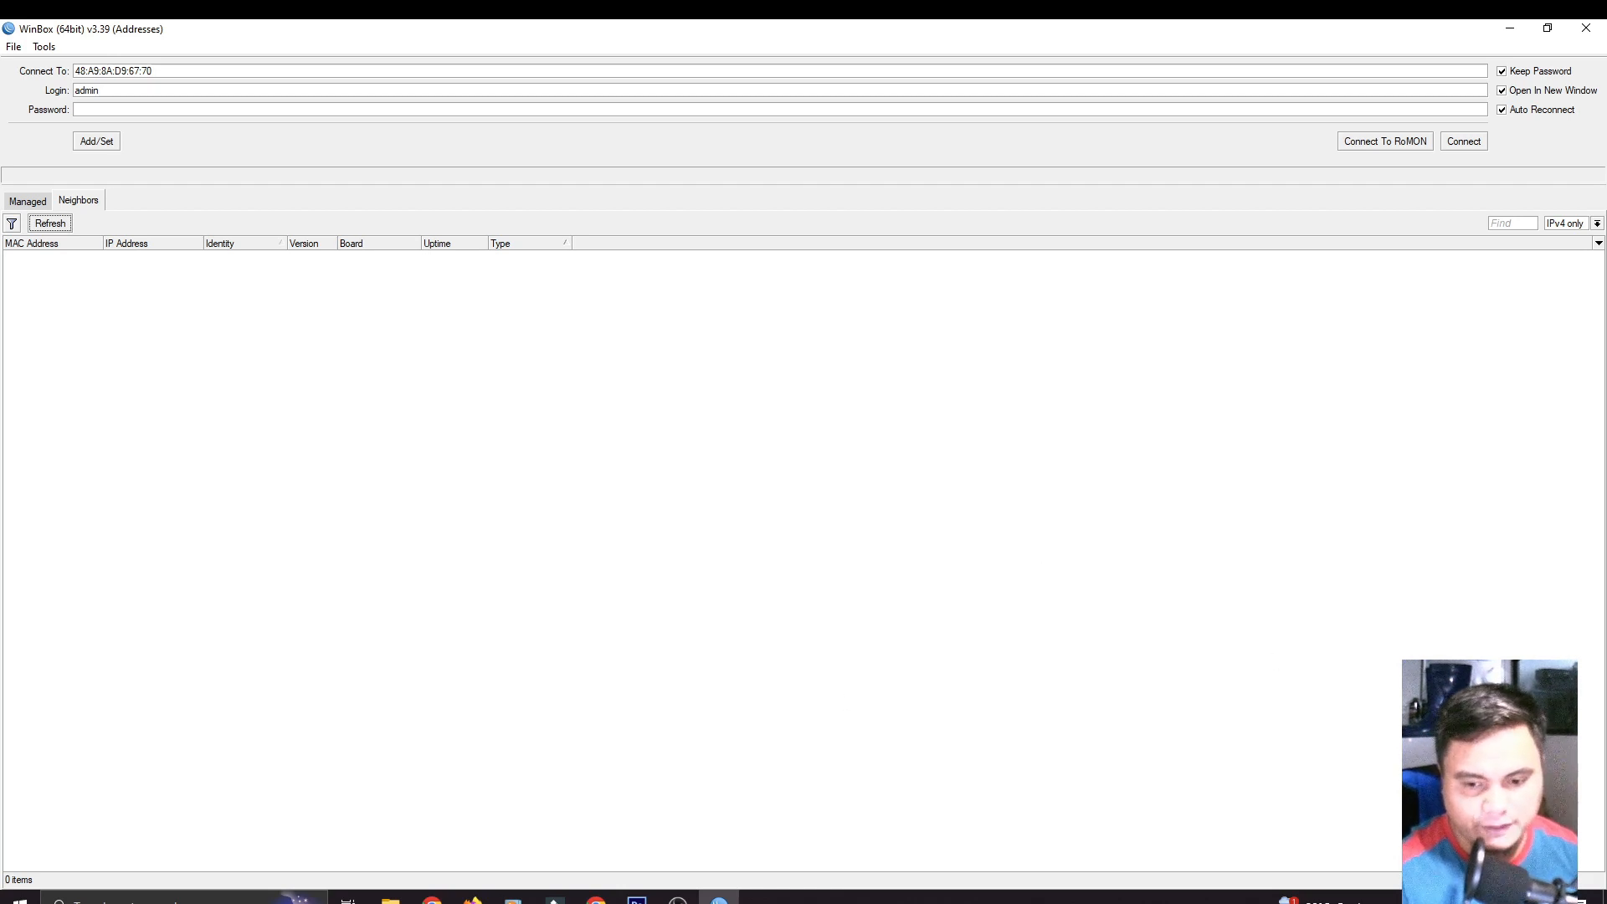
{"action": "left_click", "coordinate": [1471, 900]}
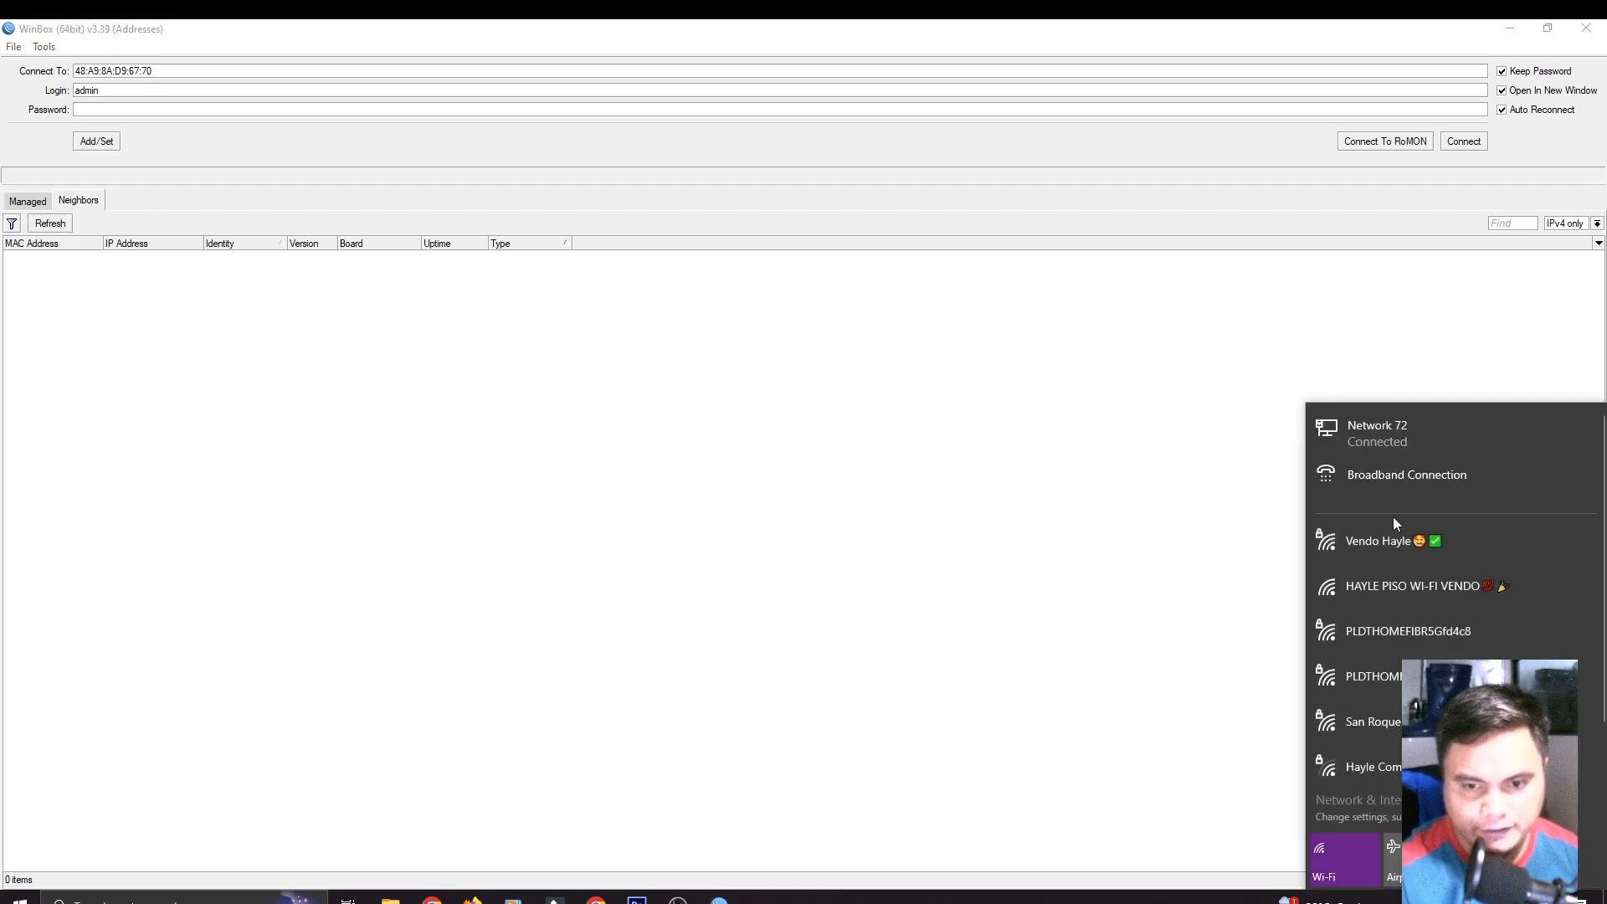